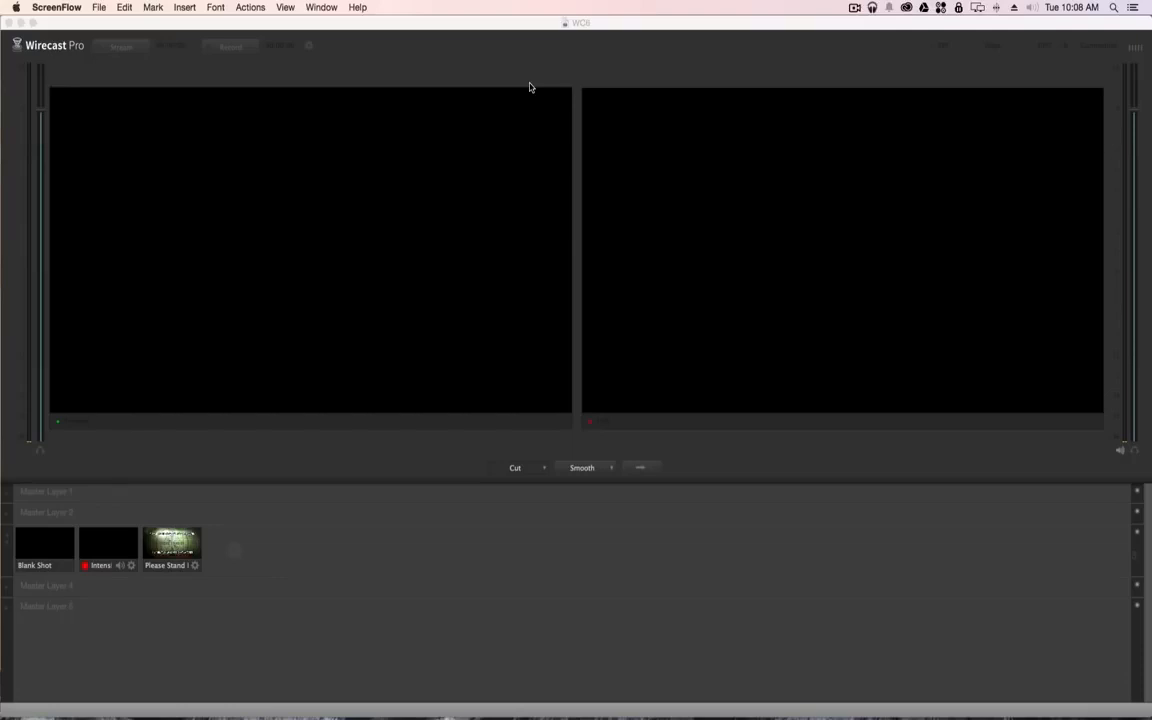
# Step: Add a new playlist shot after the Please Stand By shot and open the playlist for editing
pyautogui.click(530, 87)
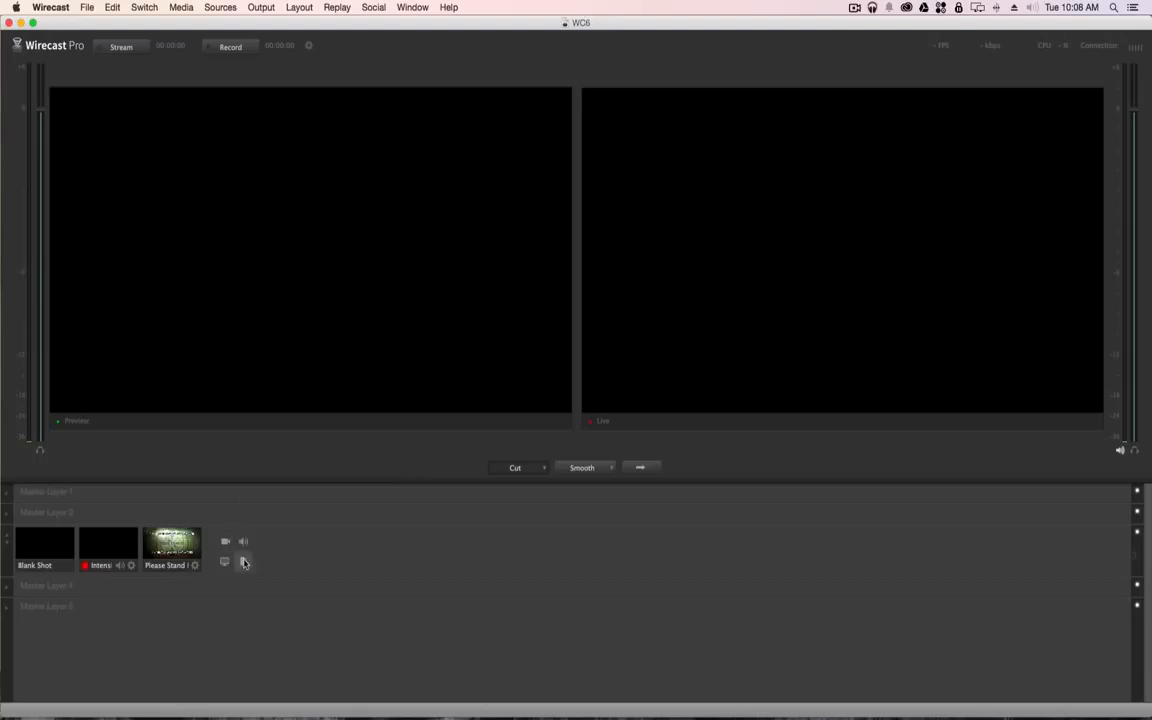
pyautogui.click(243, 563)
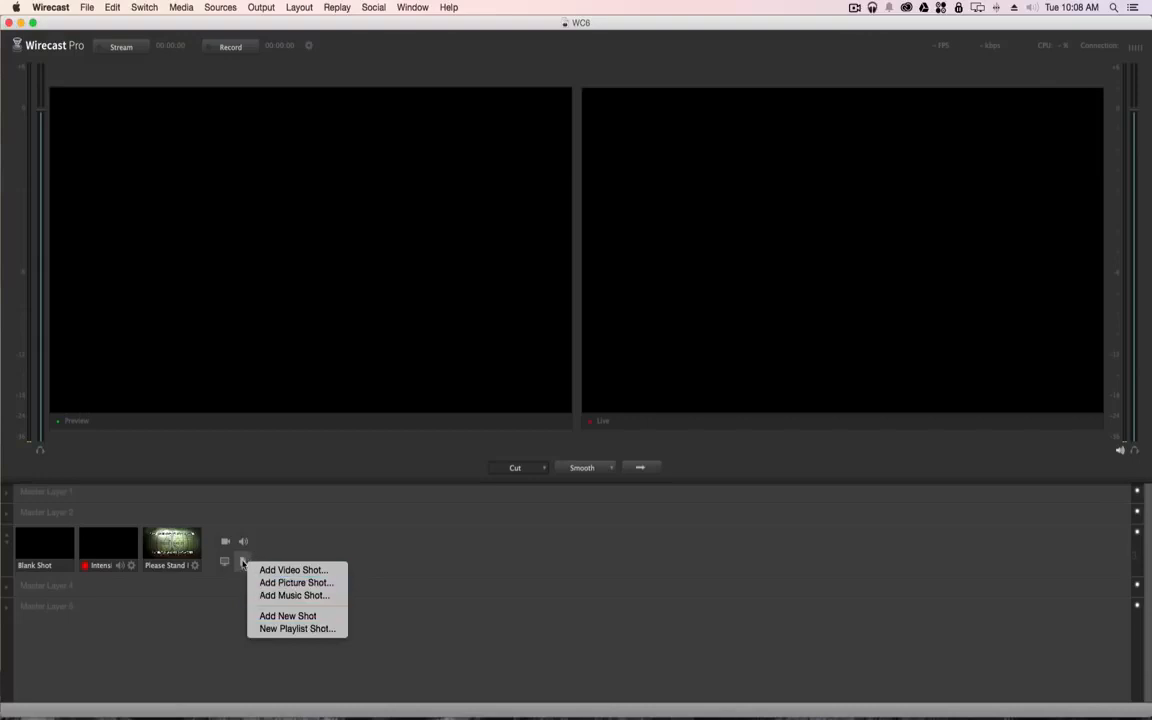
pyautogui.click(258, 628)
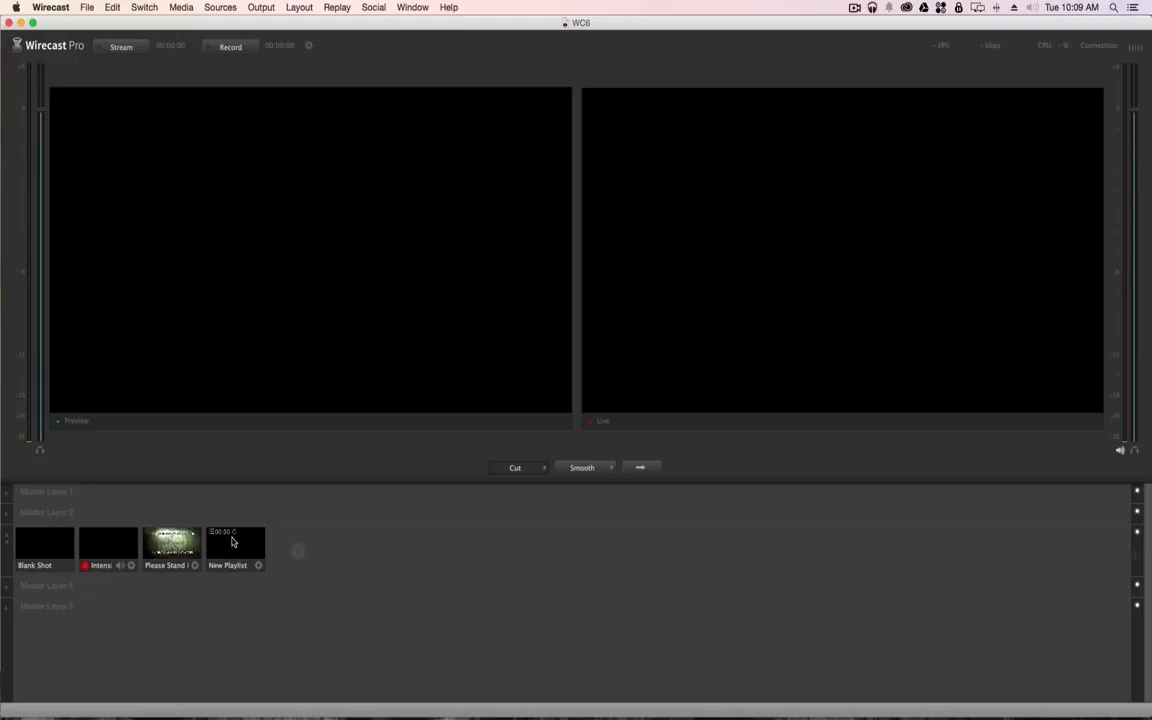
pyautogui.doubleClick(232, 541)
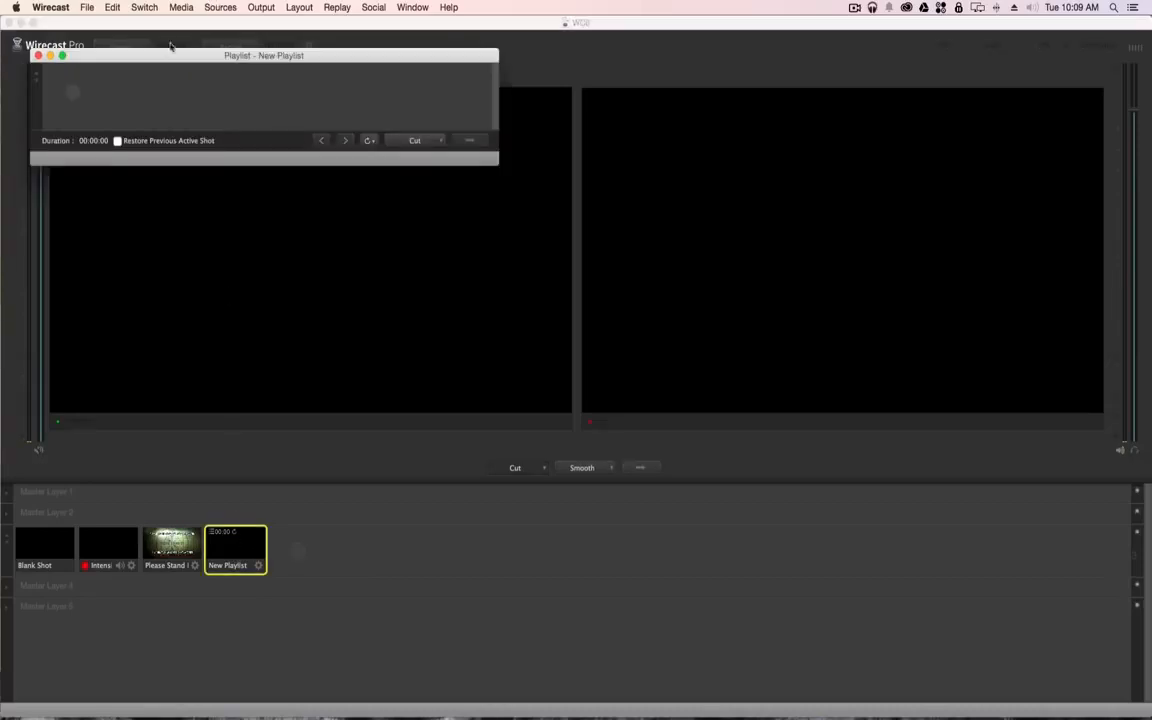
# Step: Shorten the main window and place the playlist window directly beneath it, stretched across the full screen width
pyautogui.moveTo(163, 56); pyautogui.dragTo(274, 597)
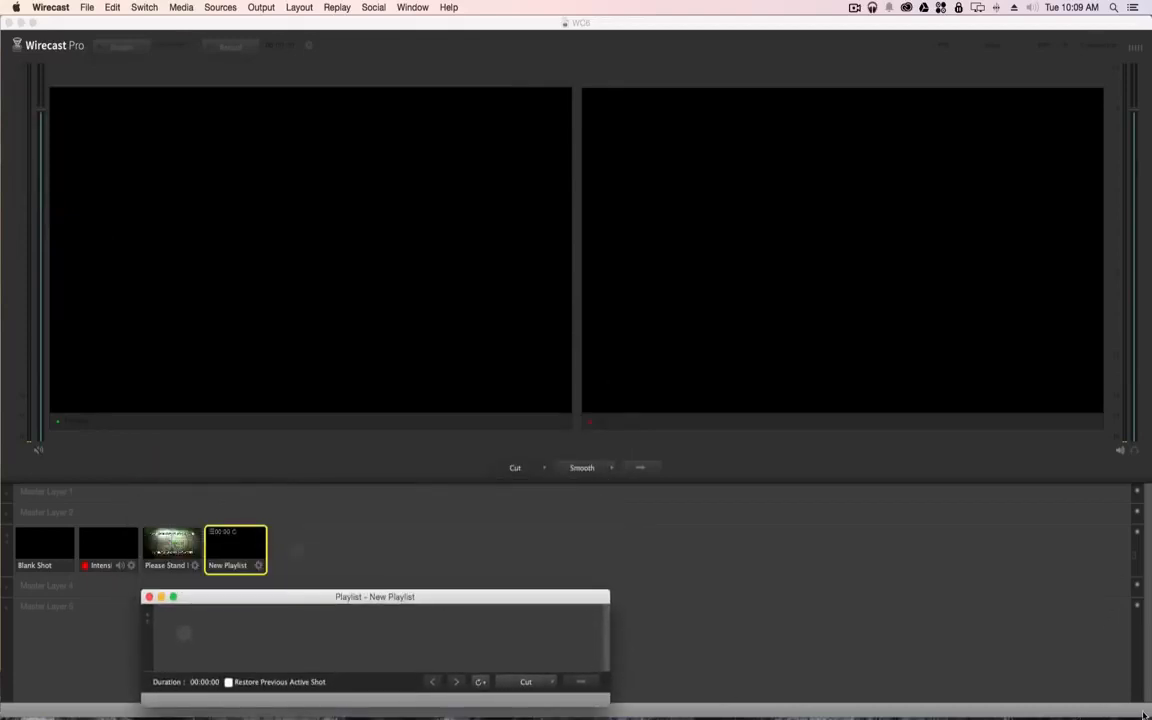
pyautogui.moveTo(1146, 714); pyautogui.dragTo(1146, 563)
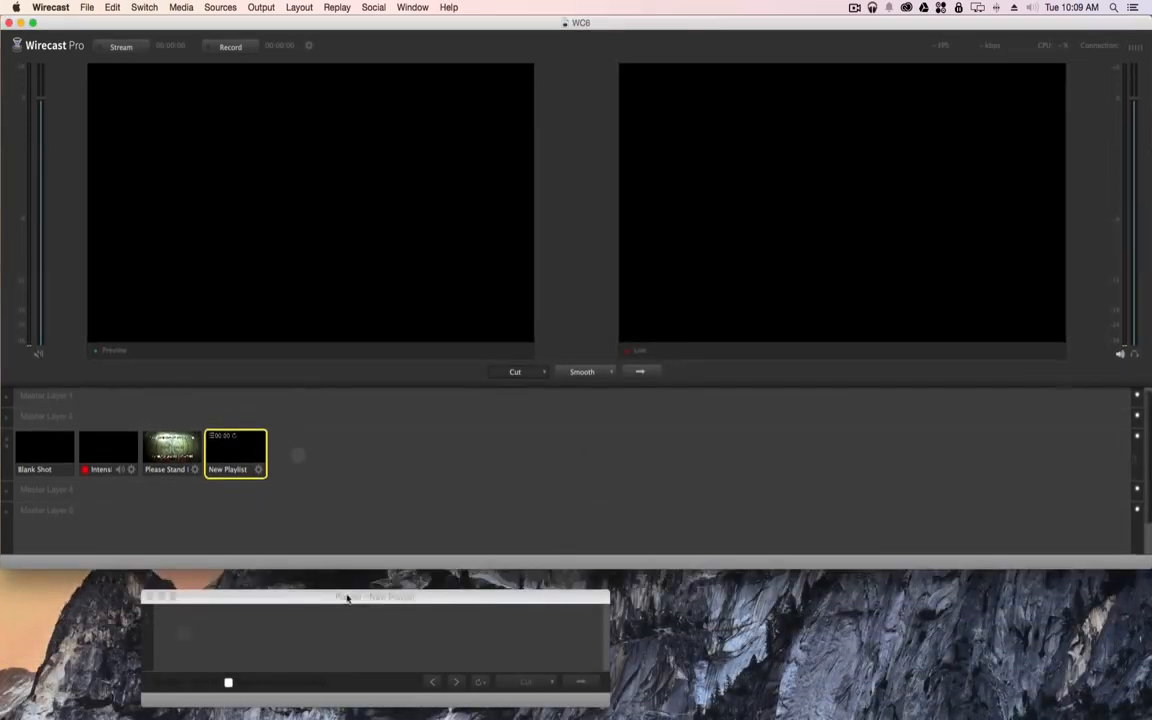
pyautogui.click(303, 597)
pyautogui.moveTo(303, 597); pyautogui.dragTo(163, 578)
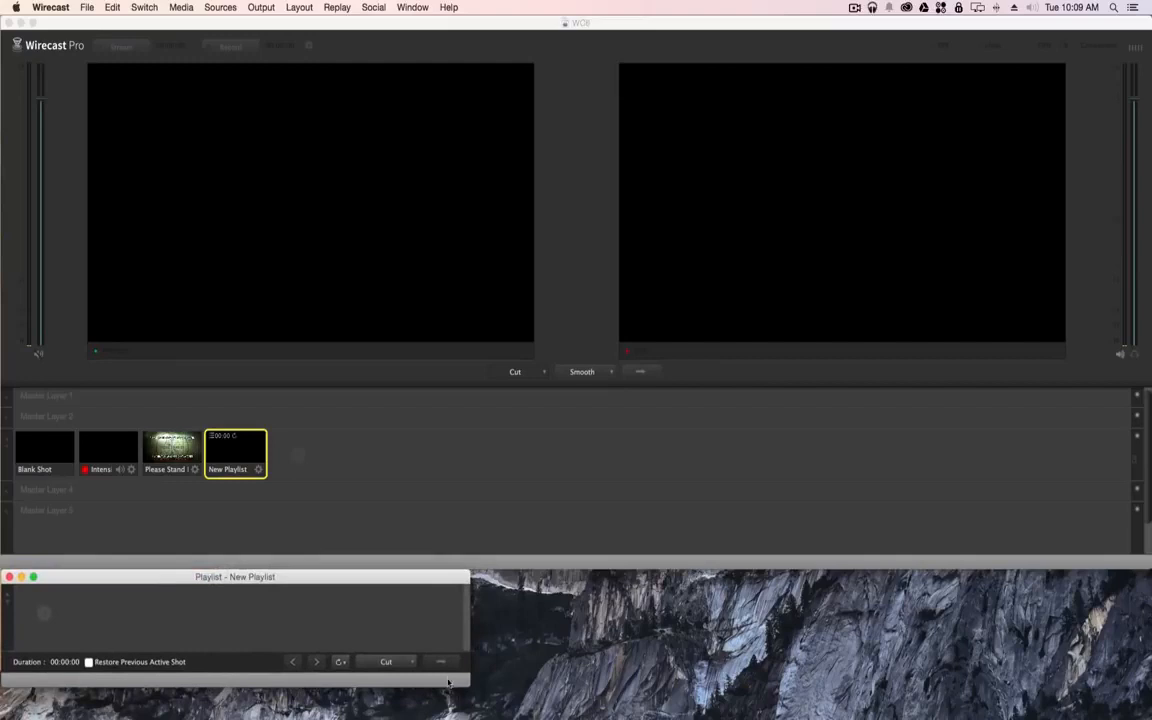
pyautogui.moveTo(469, 686); pyautogui.dragTo(1150, 716)
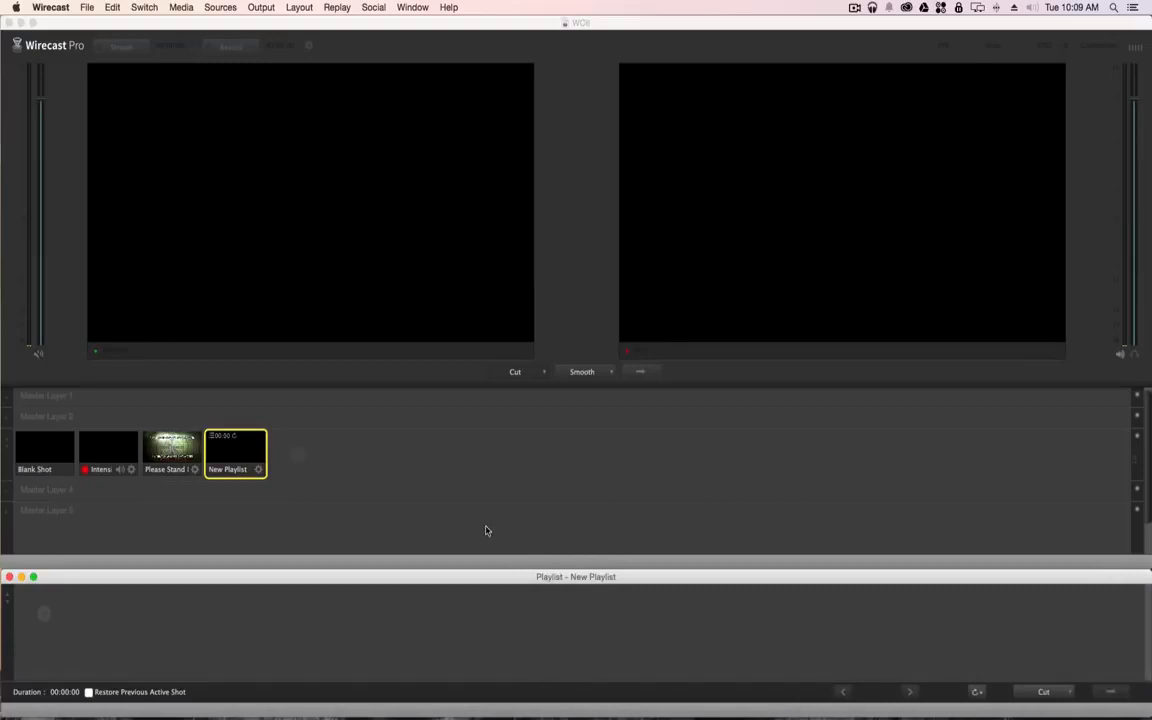
# Step: Switch to Finder, move its window clear of the playlist, and browse to the Kidseaster2014 folder inside Pictures
pyautogui.click(35, 606)
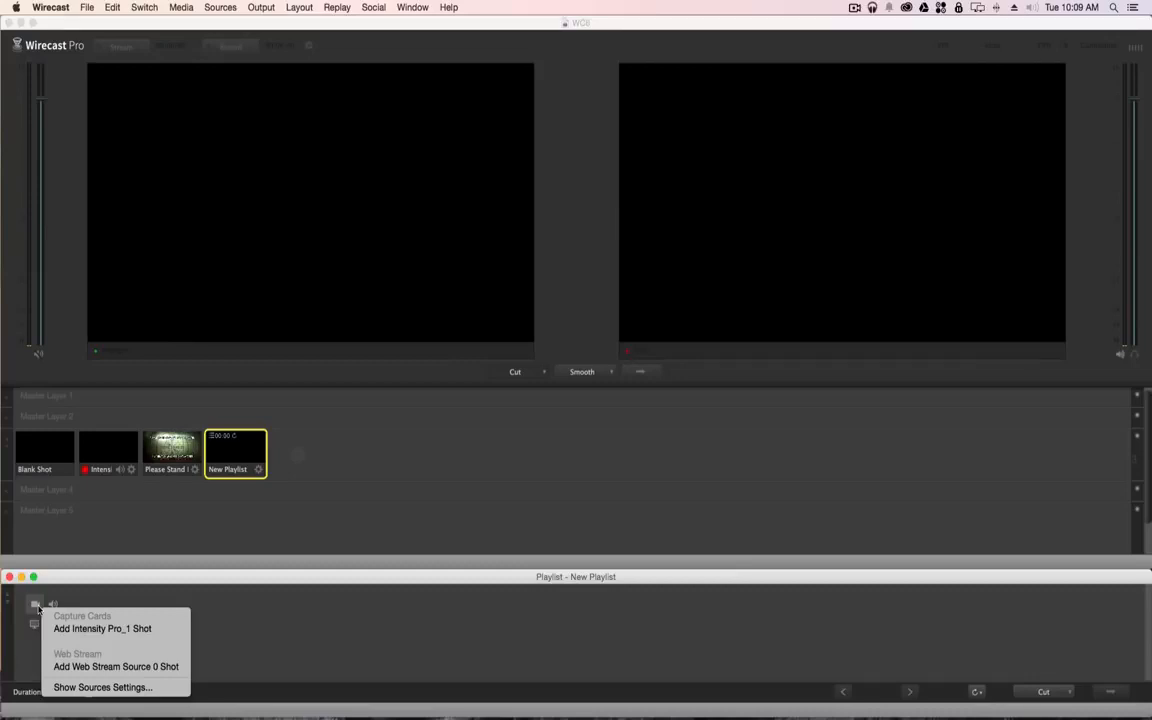
pyautogui.click(262, 612)
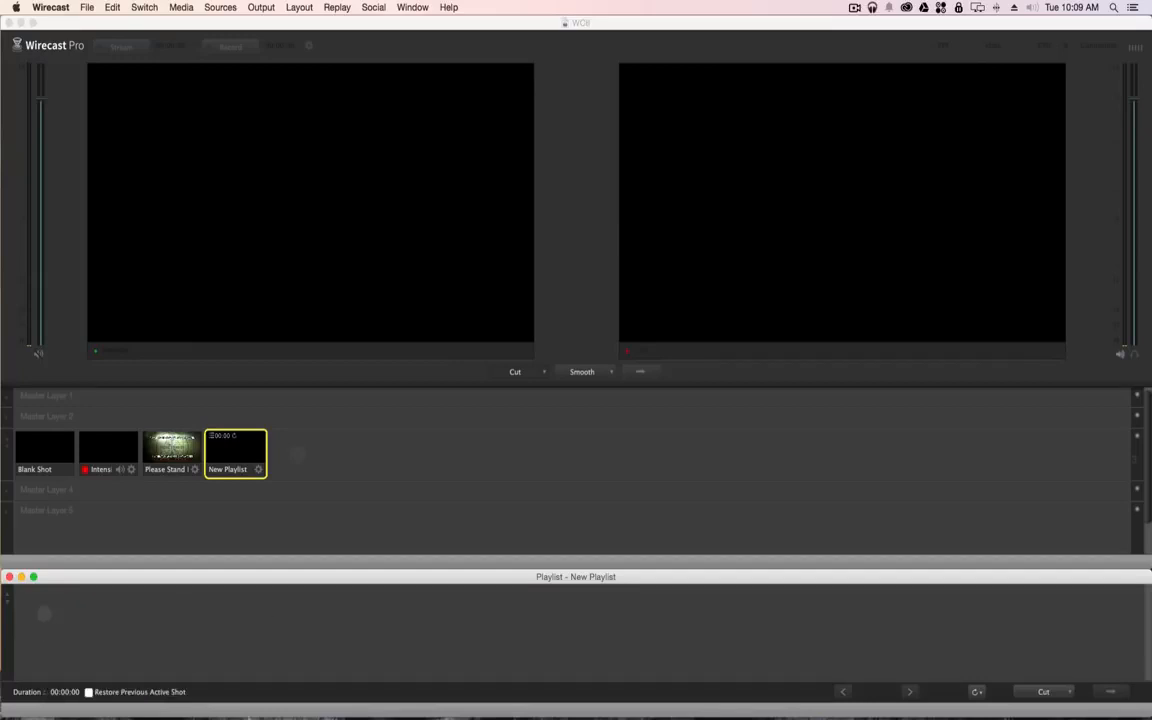
pyautogui.moveTo(248, 688)
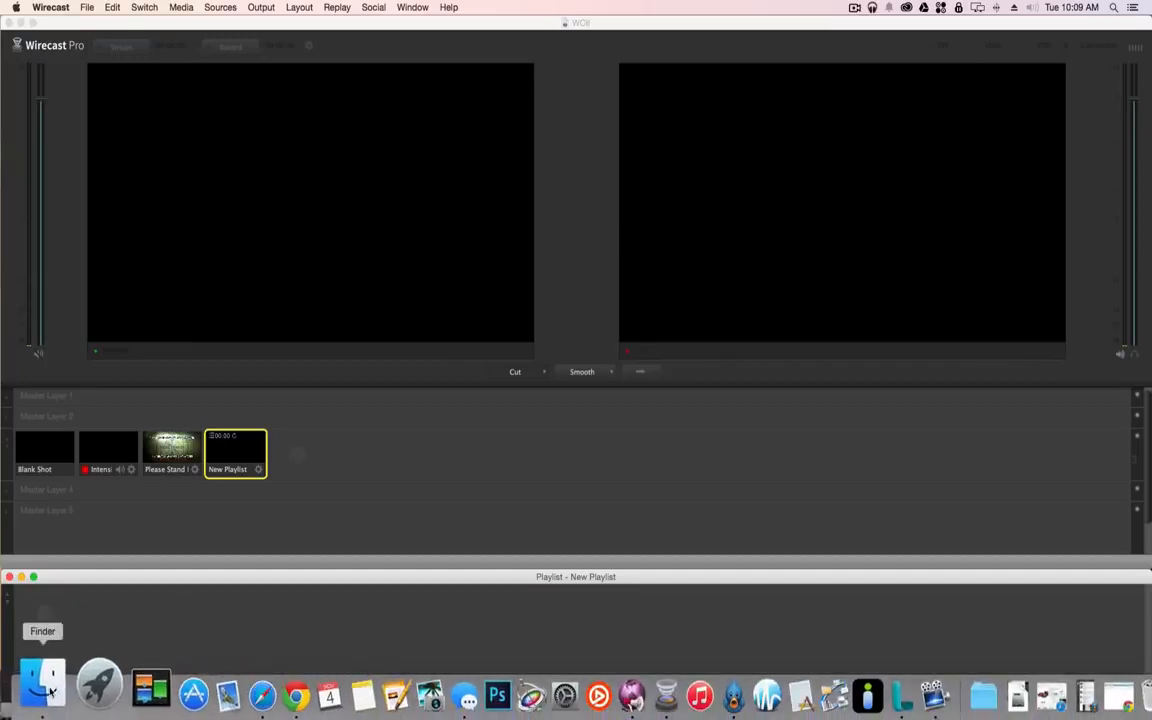
pyautogui.click(41, 684)
pyautogui.moveTo(735, 400); pyautogui.dragTo(722, 144)
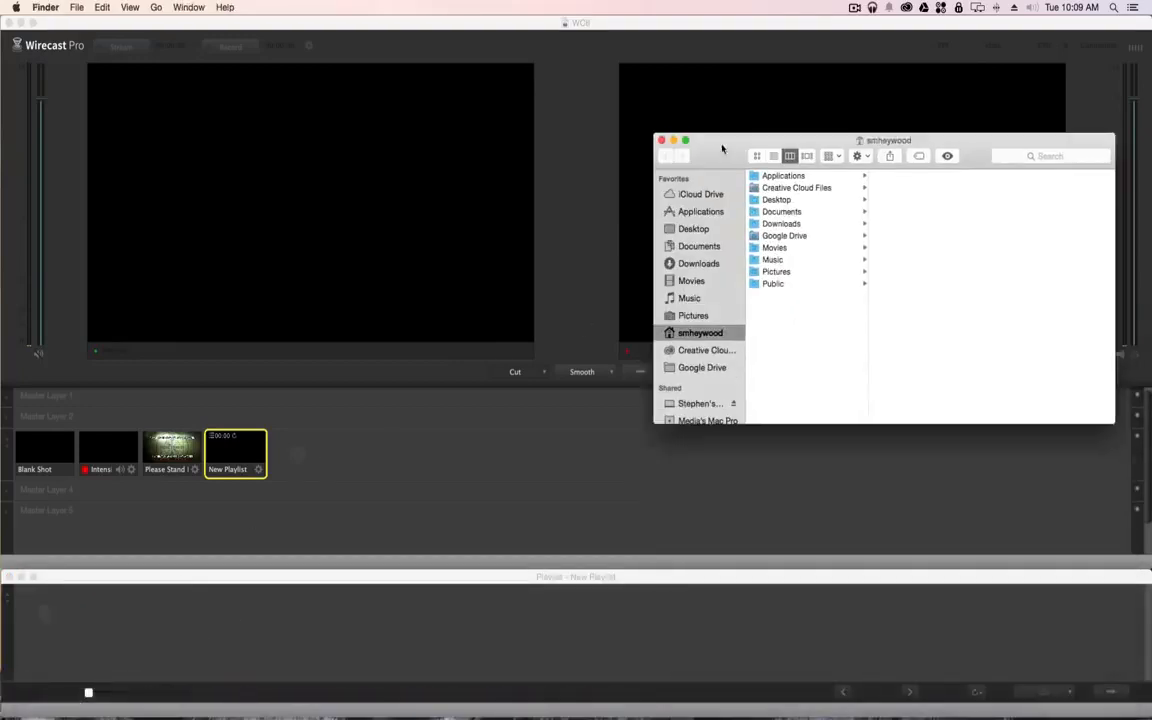
pyautogui.click(779, 248)
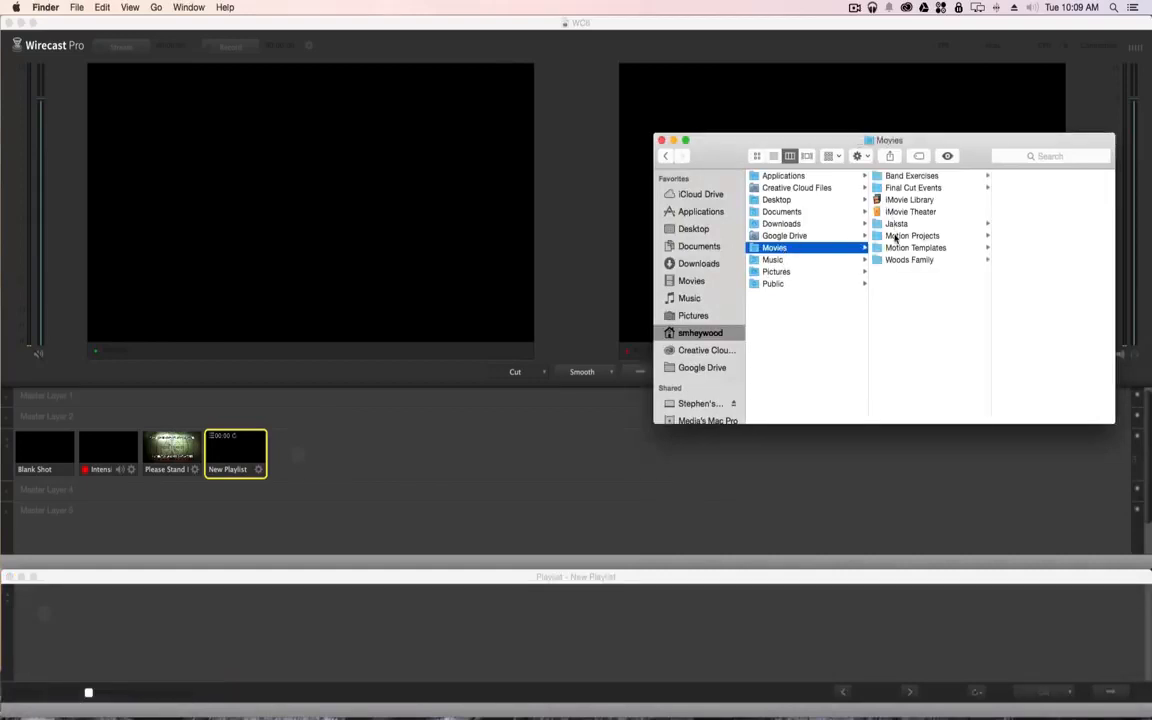
pyautogui.click(795, 272)
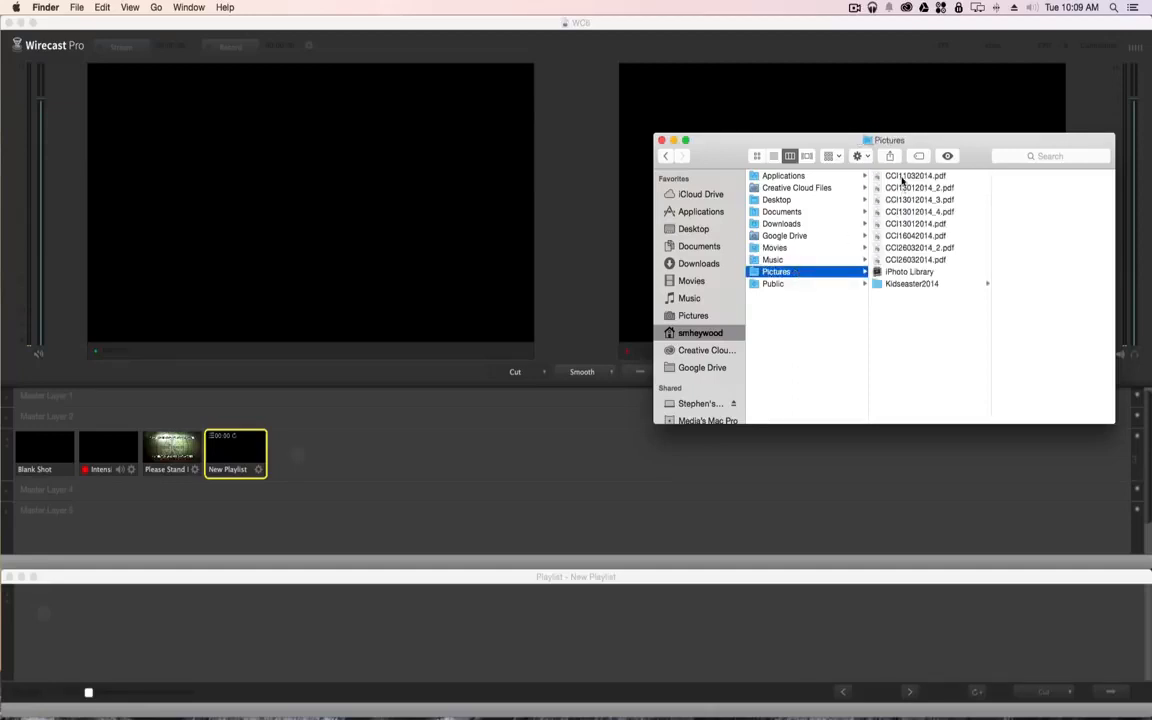
pyautogui.click(900, 284)
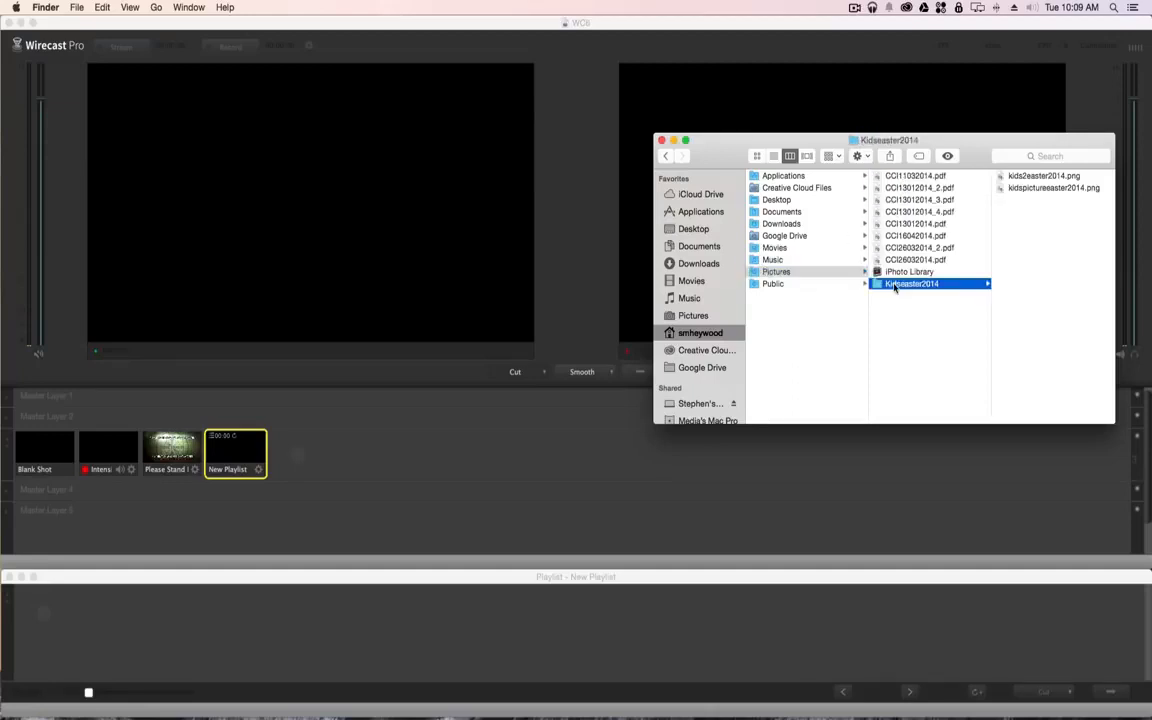
# Step: Add kidspictureeaster2014.png from the folder to the empty playlist as a shot and close the Finder window
pyautogui.click(1020, 176)
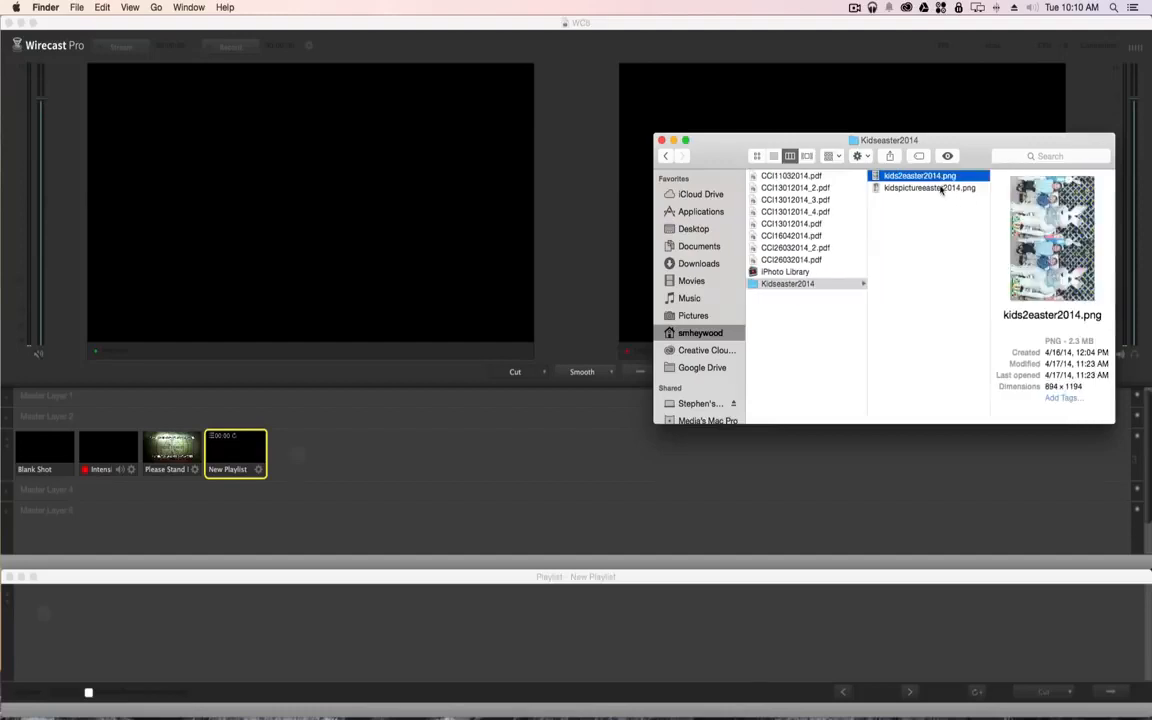
pyautogui.click(916, 188)
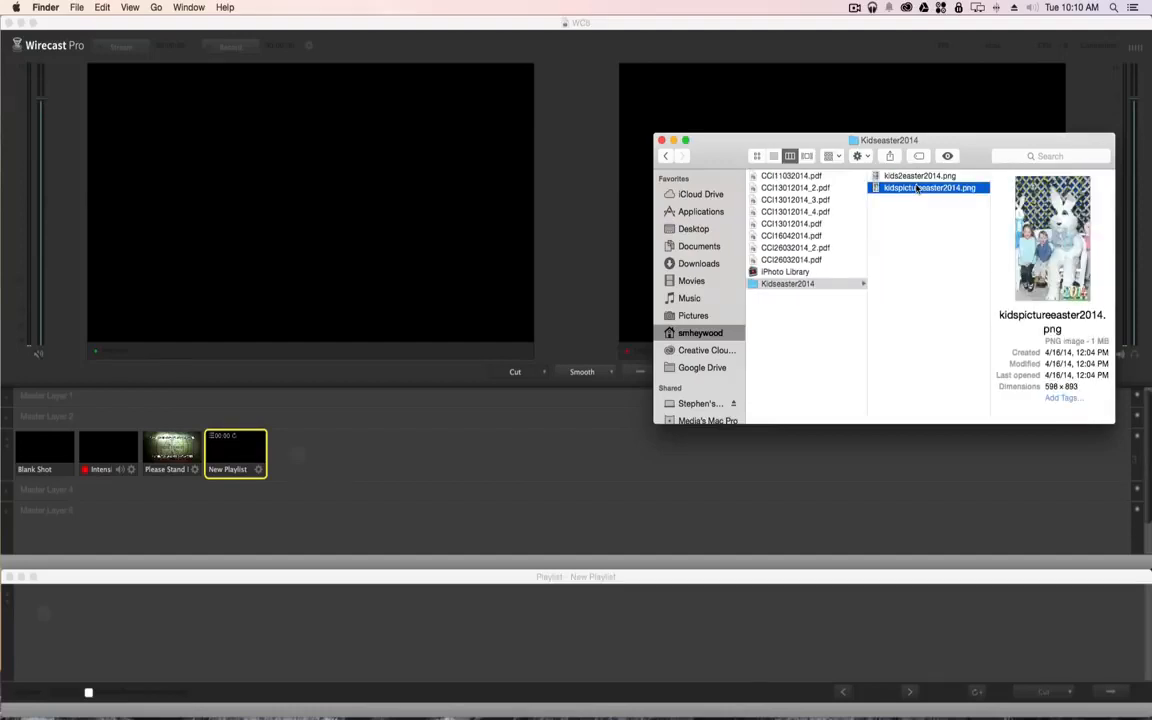
pyautogui.moveTo(916, 188); pyautogui.dragTo(77, 626)
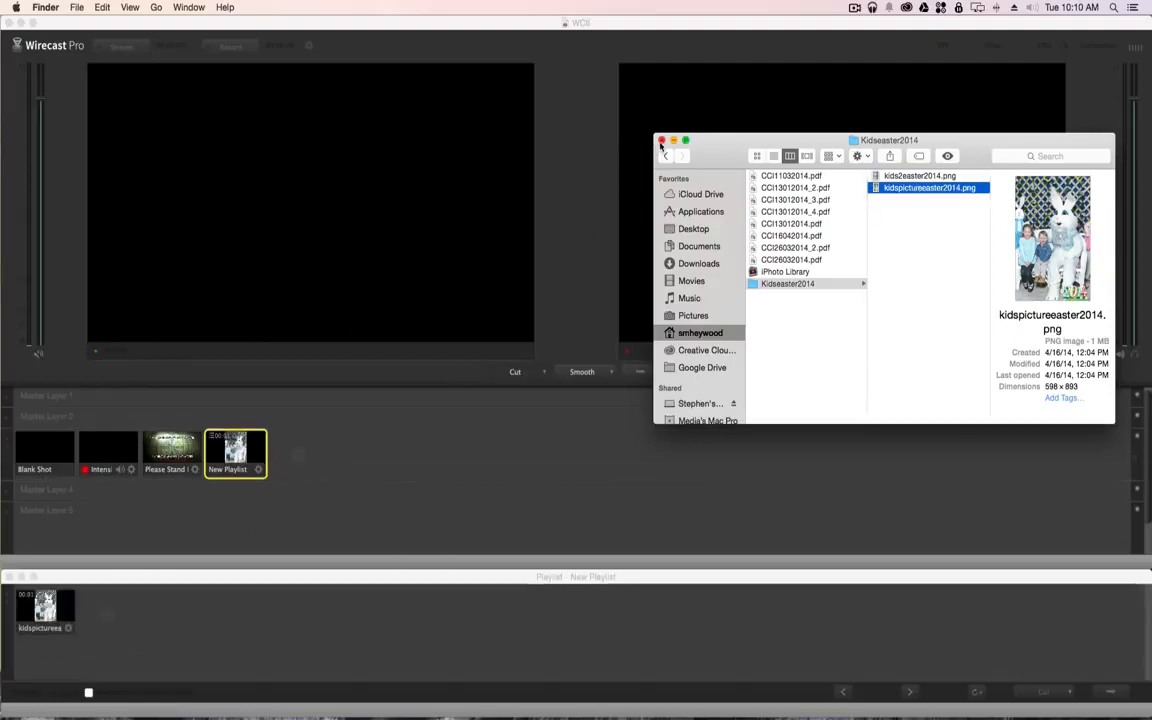
pyautogui.click(660, 143)
# Step: Add a Royal Title source on top of the picture in the playlist shot and close the shot editor
pyautogui.click(45, 610)
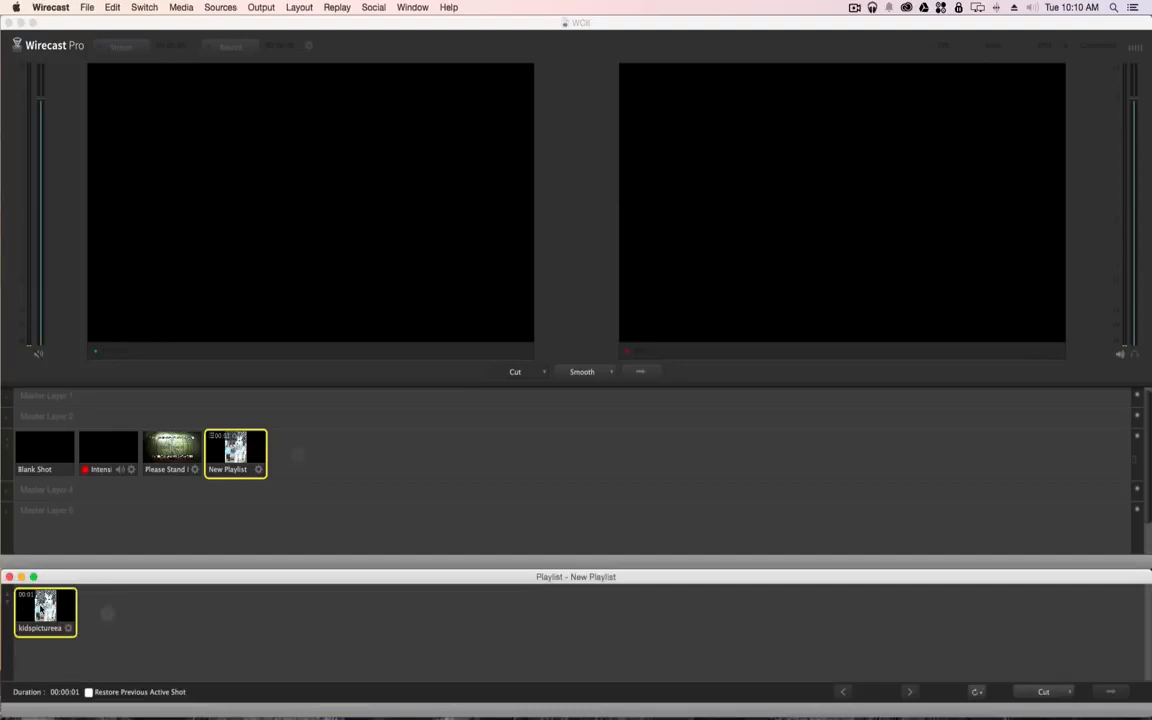
pyautogui.doubleClick(41, 608)
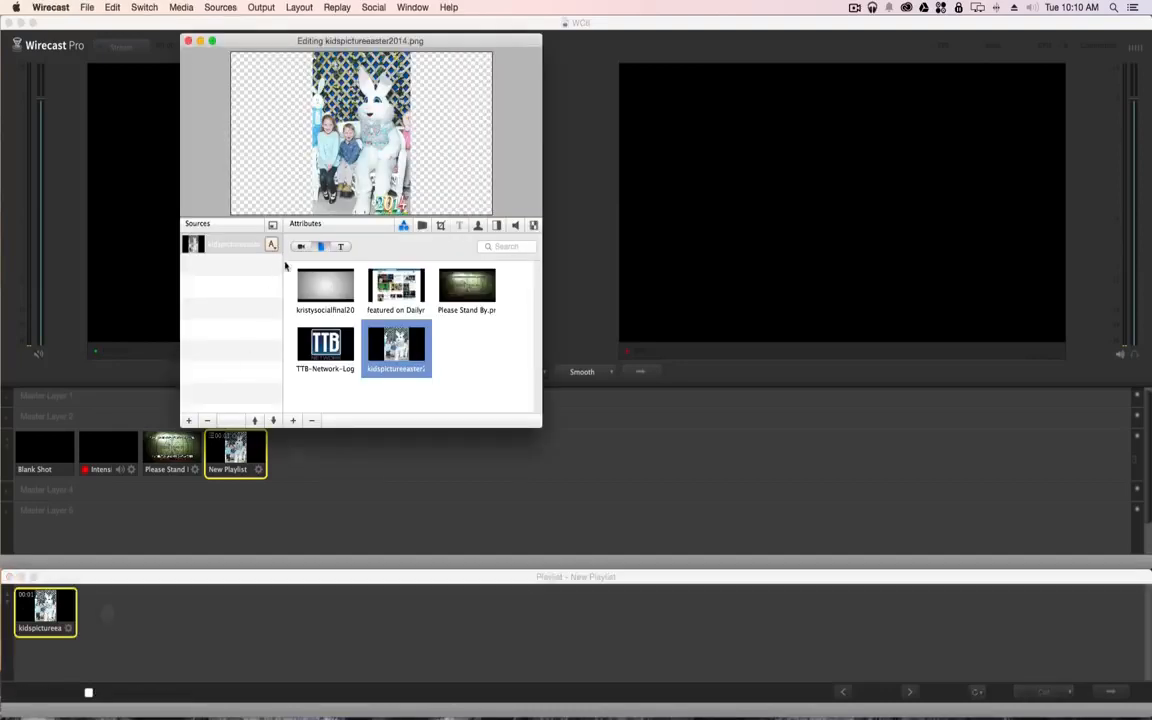
pyautogui.click(187, 421)
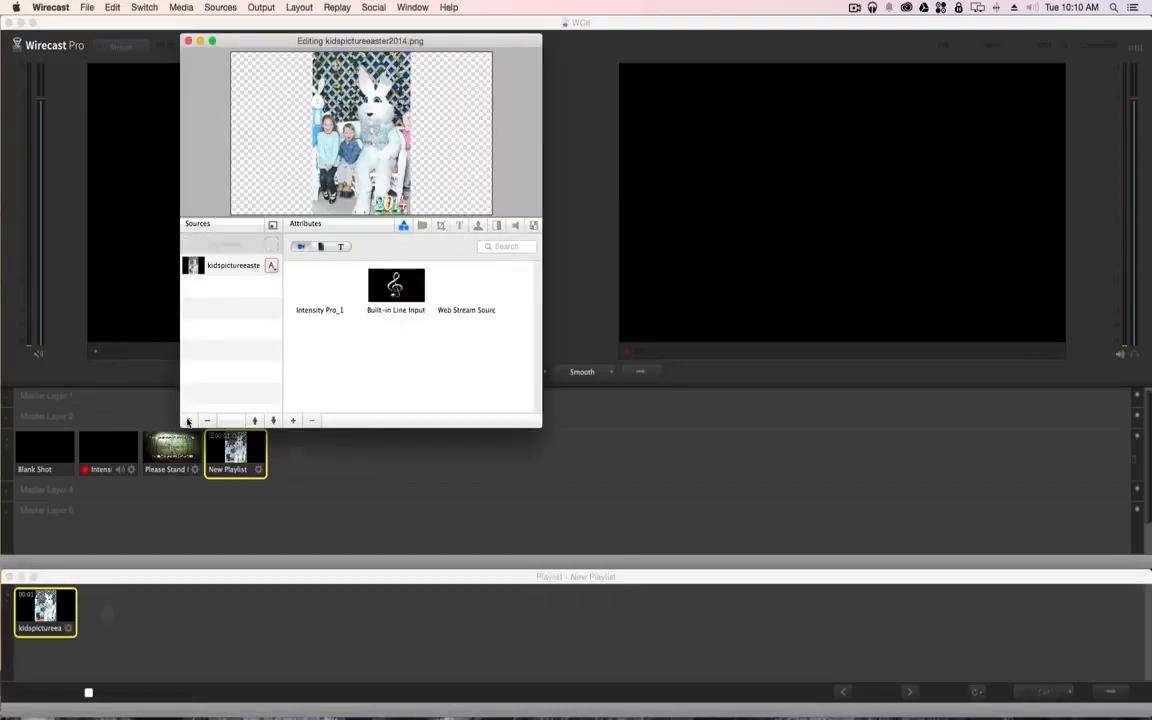
pyautogui.click(340, 249)
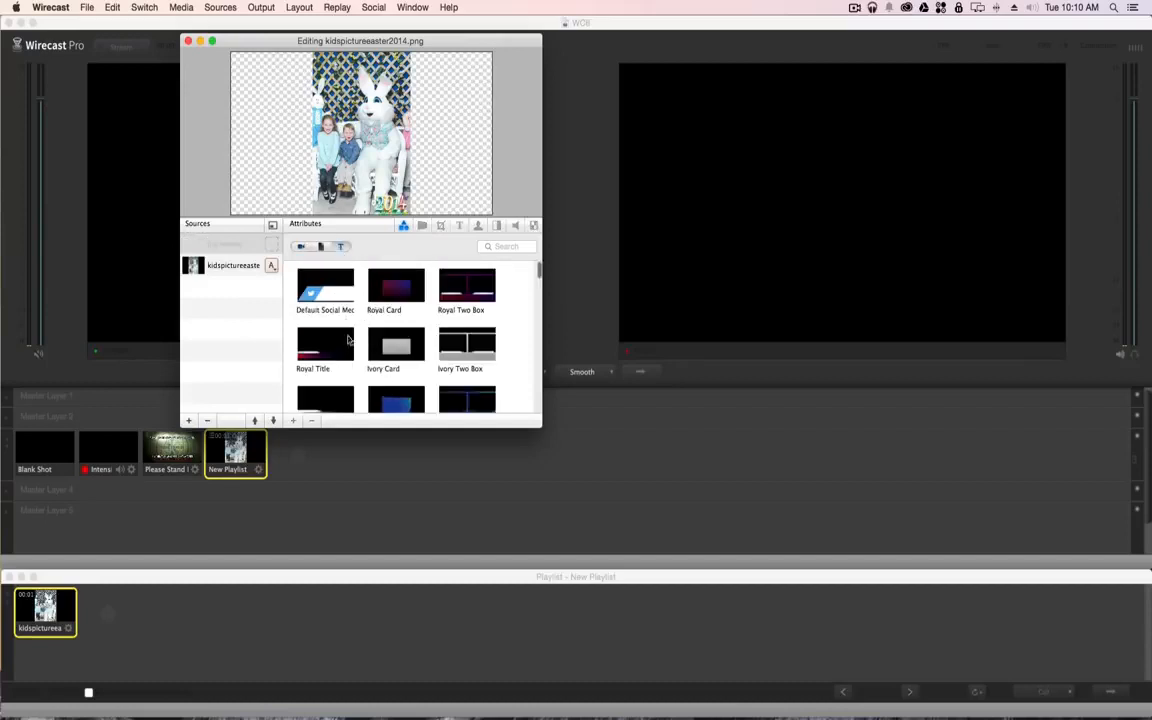
pyautogui.click(300, 330)
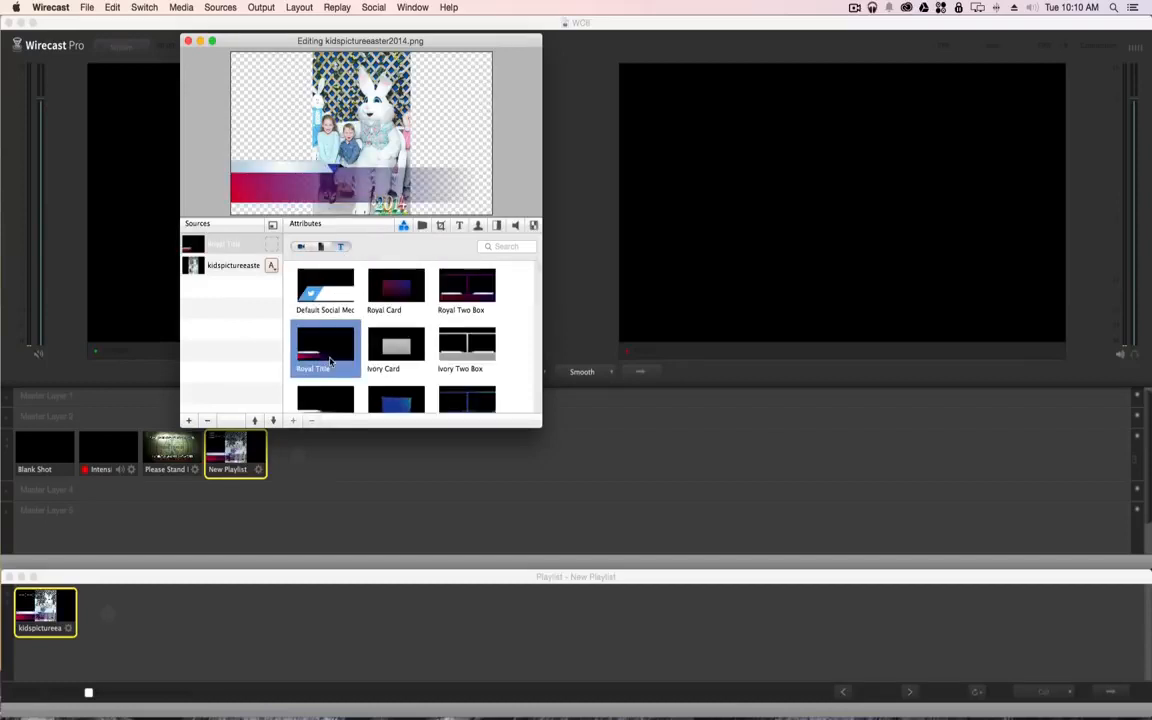
pyautogui.click(188, 41)
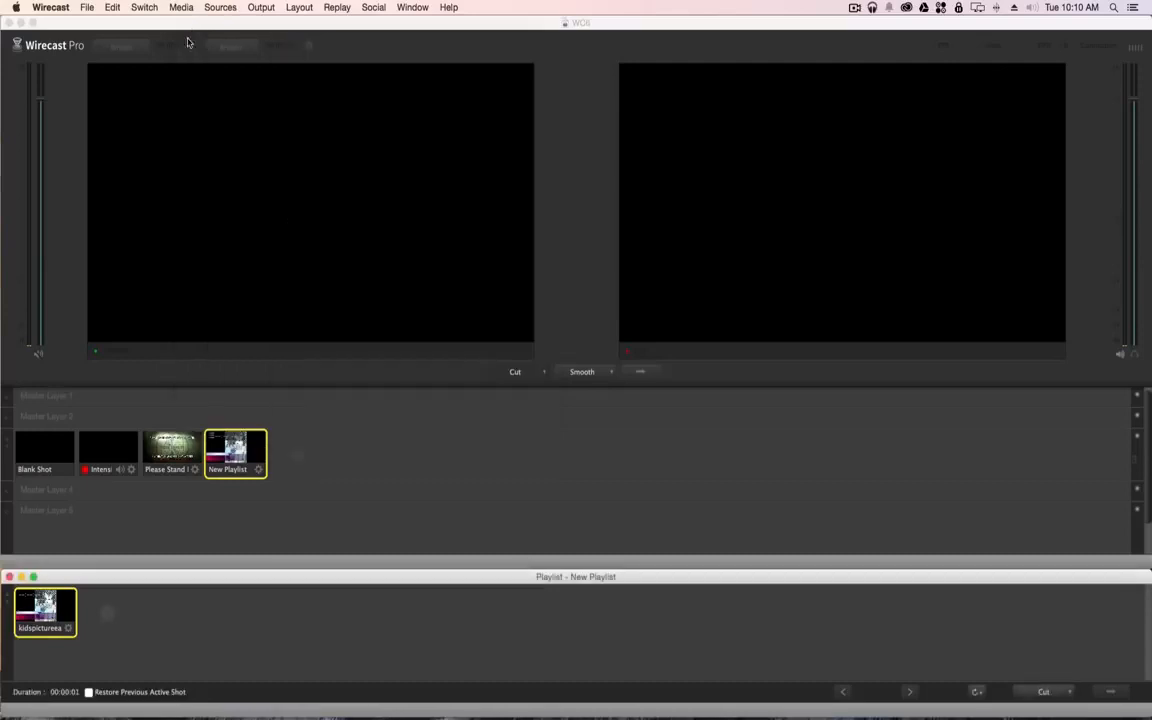
# Step: Set the duration of the titled picture shot in the playlist to 10 seconds
pyautogui.rightClick(47, 605)
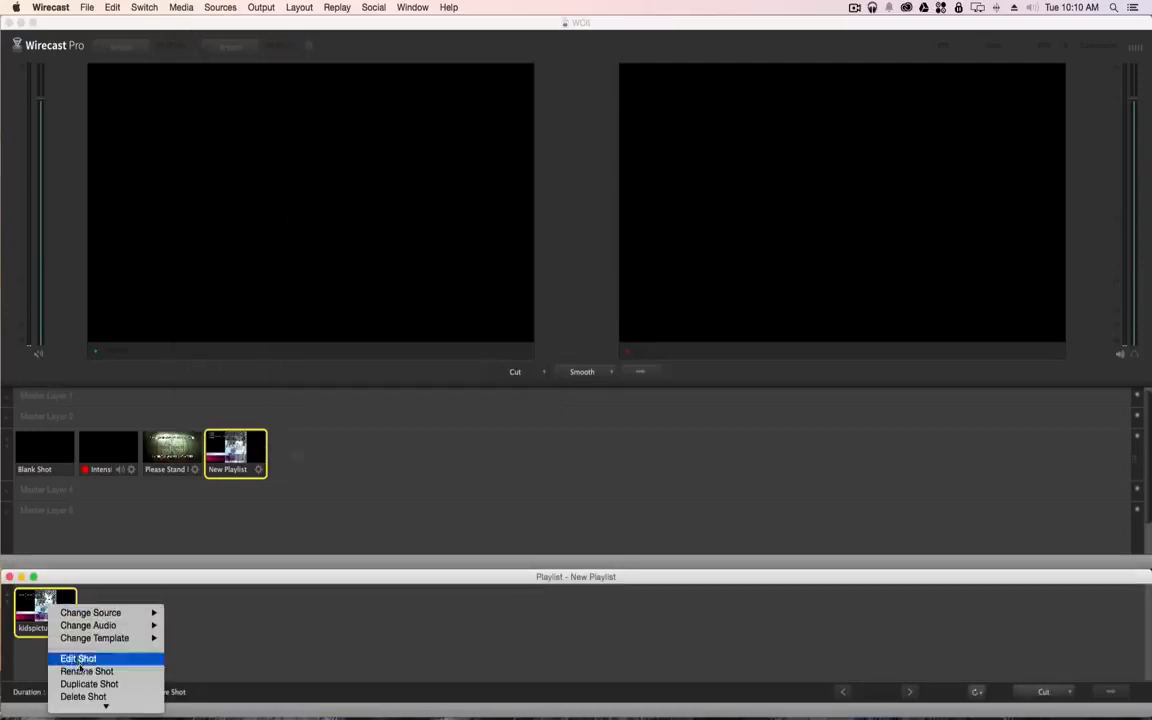
pyautogui.moveTo(90, 704)
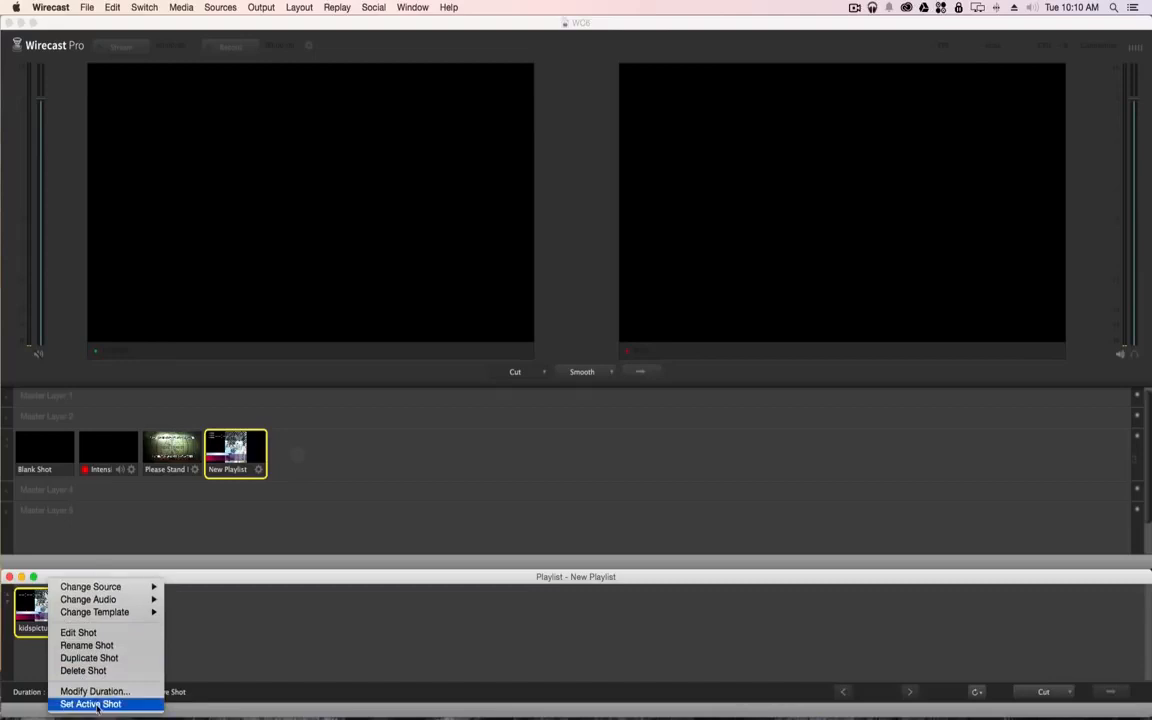
pyautogui.click(95, 691)
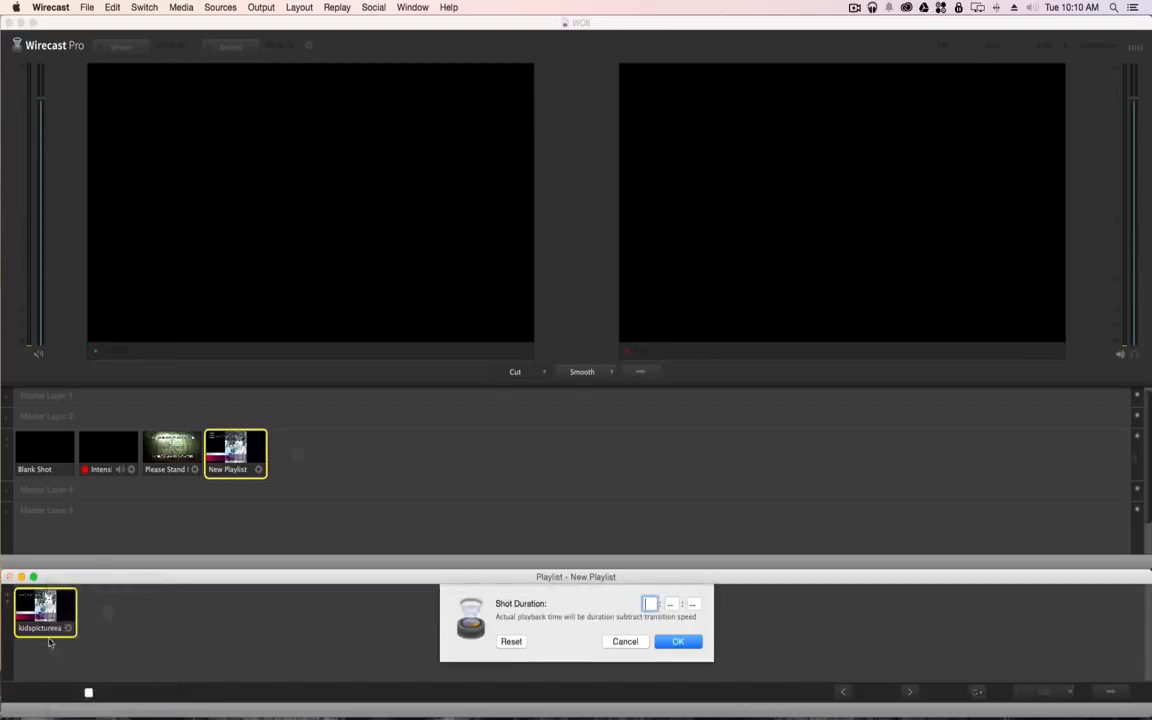
pyautogui.click(694, 604)
pyautogui.write('10')
pyautogui.click(678, 641)
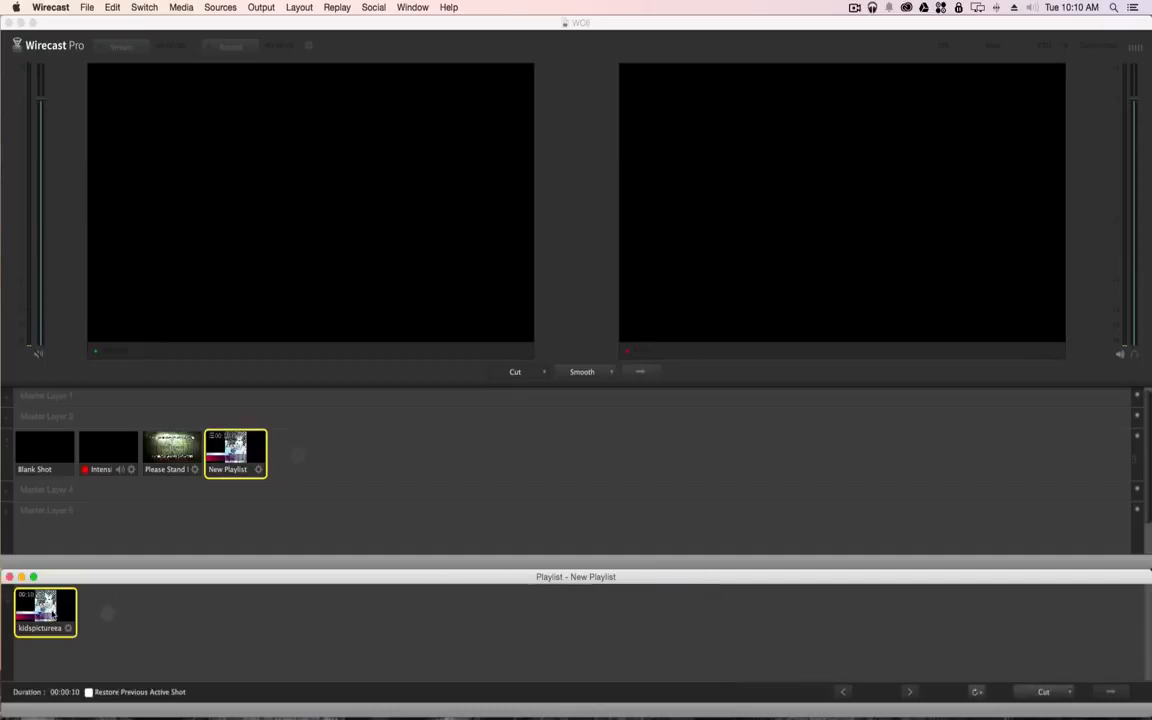
# Step: Duplicate the titled picture shot in the playlist and remove the Royal Title source from the copy
pyautogui.rightClick(53, 612)
pyautogui.click(75, 687)
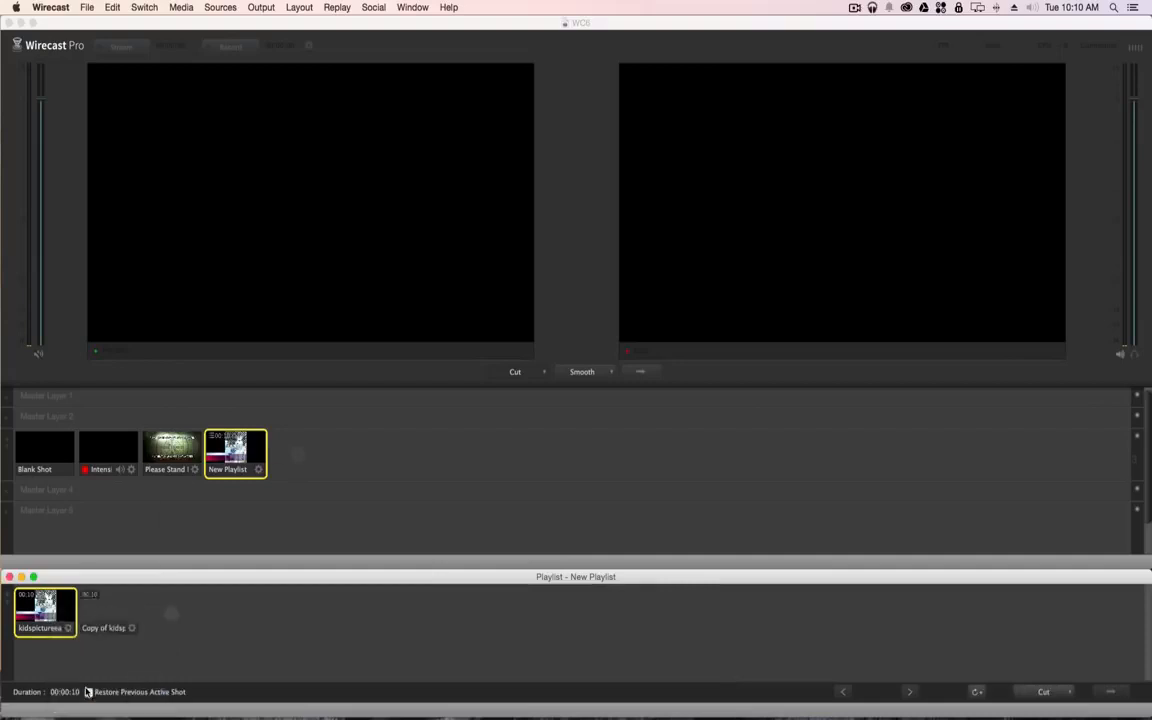
pyautogui.doubleClick(104, 610)
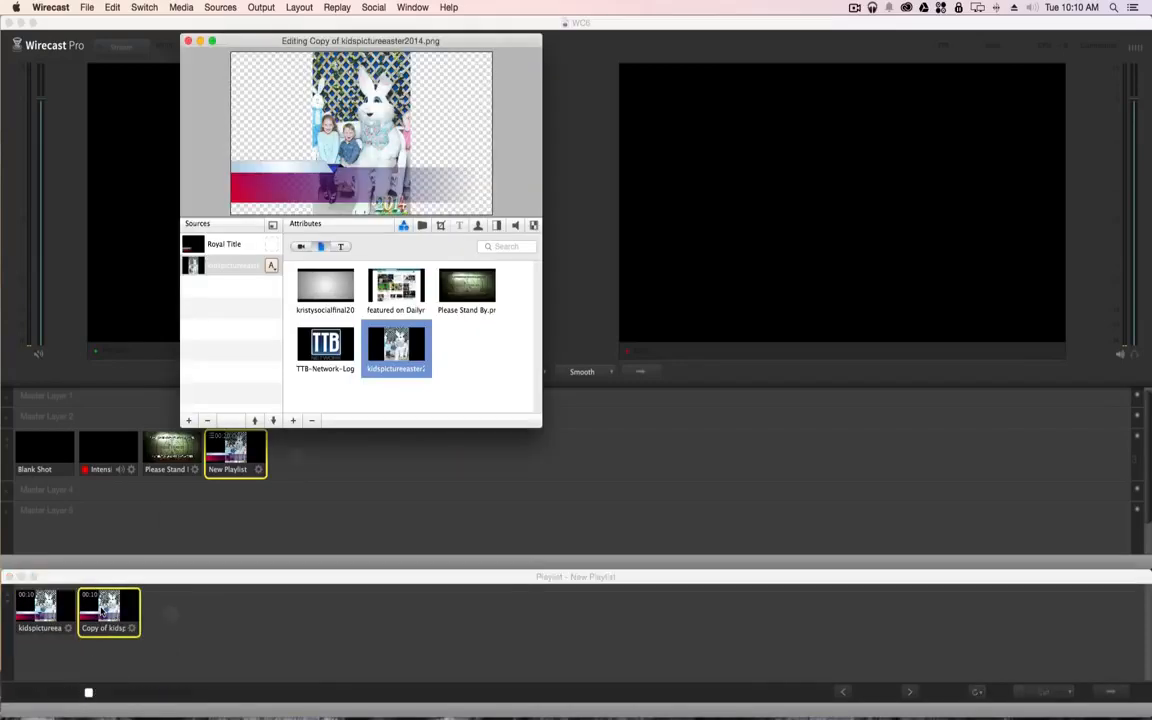
pyautogui.click(222, 244)
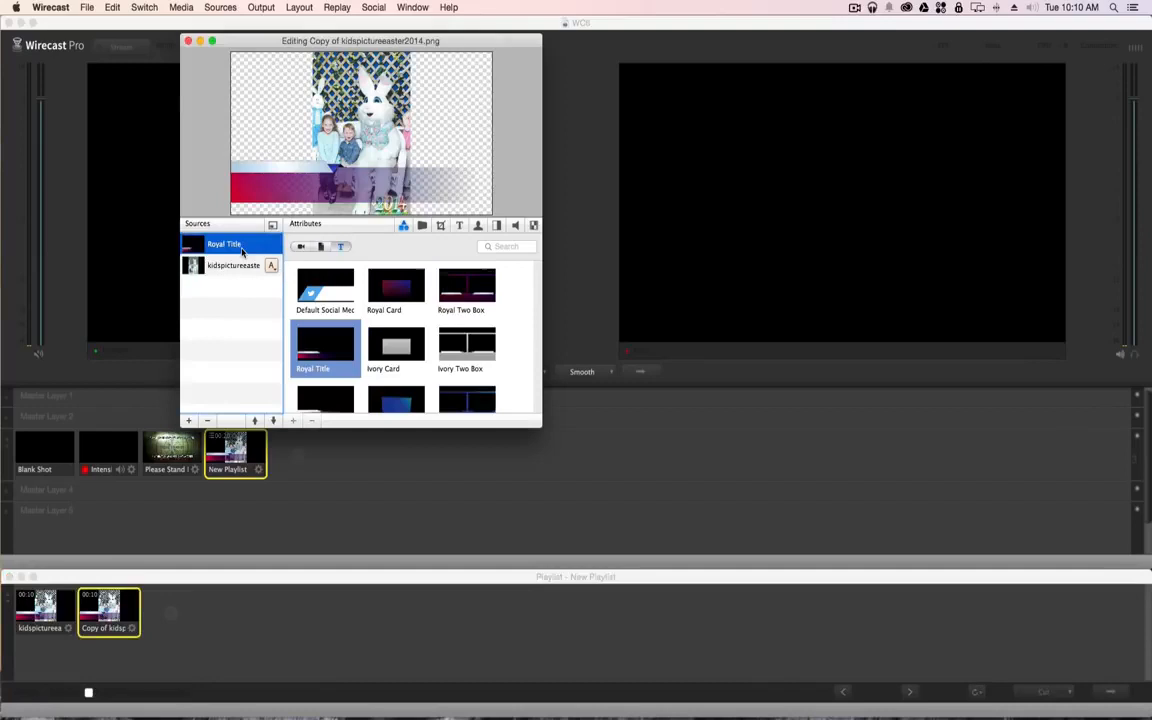
pyautogui.click(207, 420)
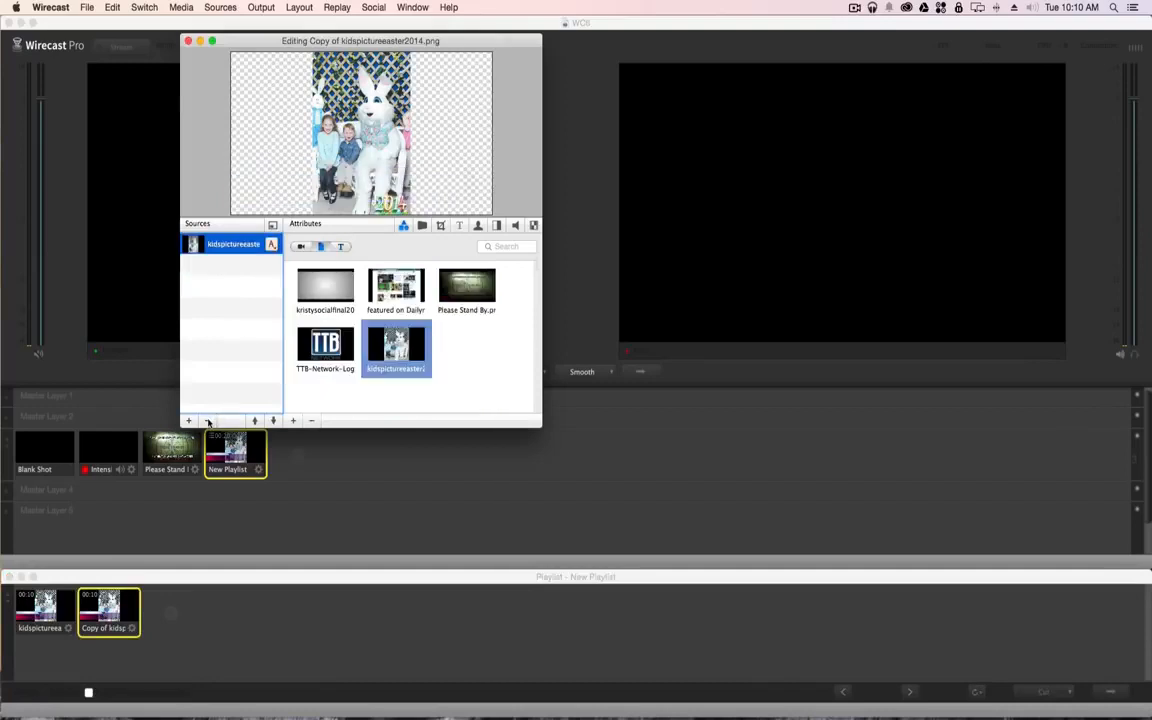
pyautogui.click(187, 40)
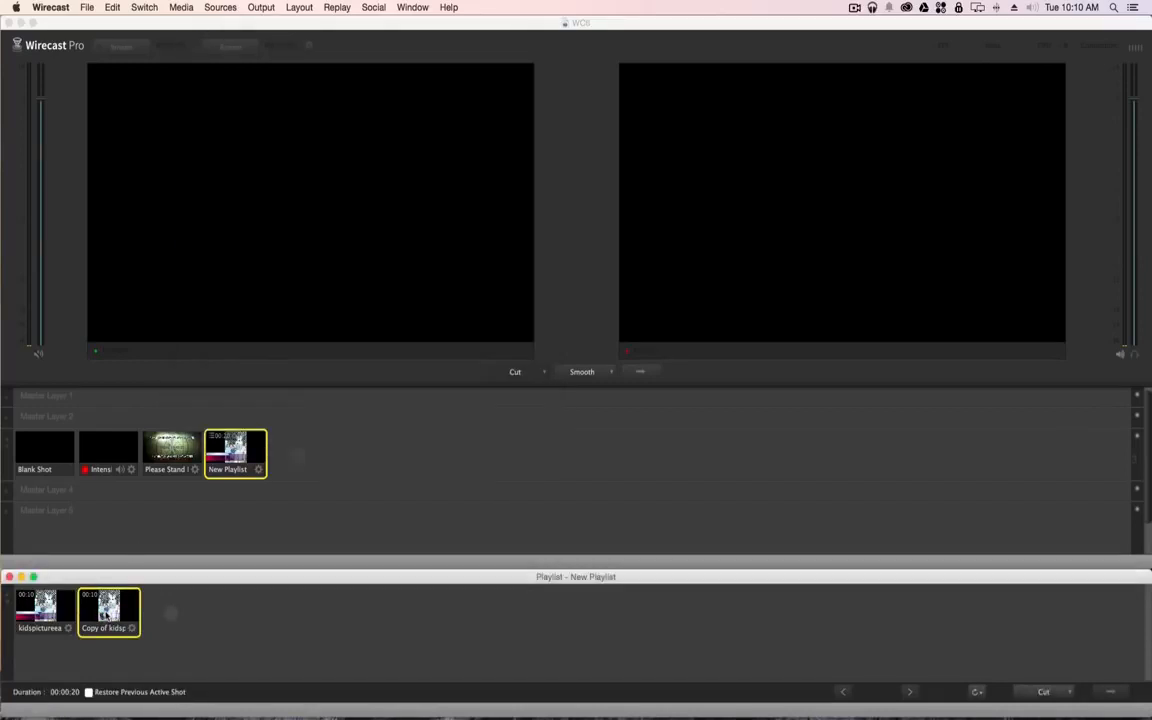
# Step: Check the duration setting of the copied picture shot and accept it as is
pyautogui.rightClick(108, 613)
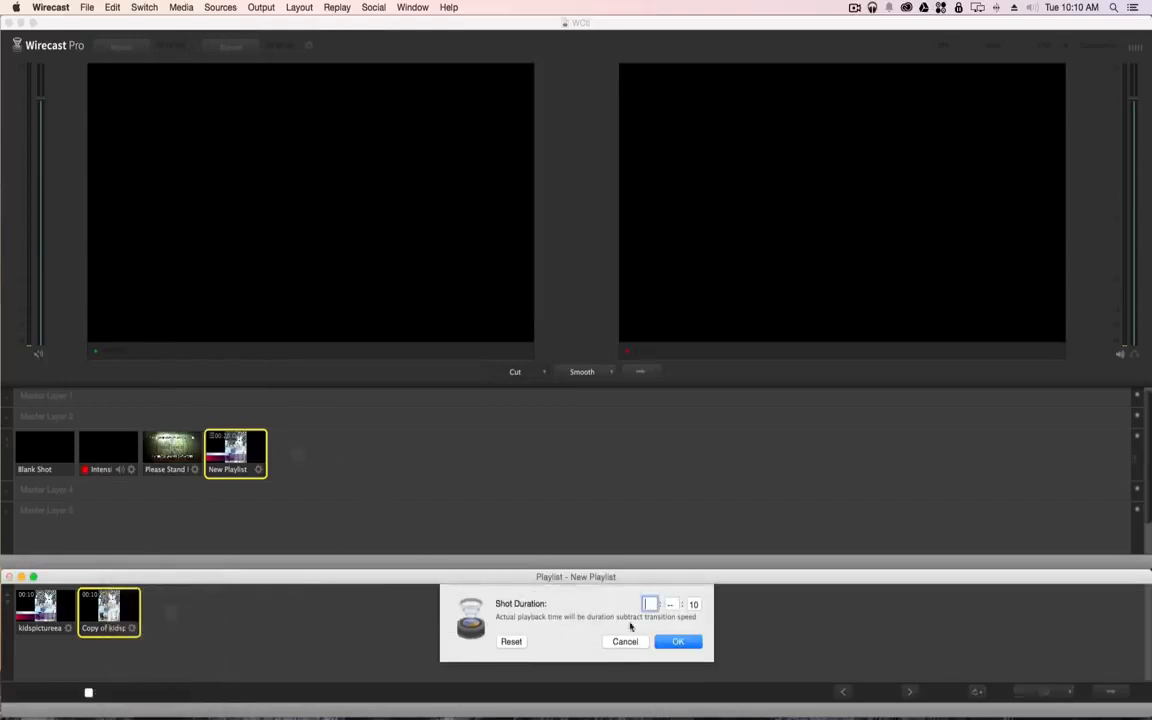
pyautogui.click(676, 643)
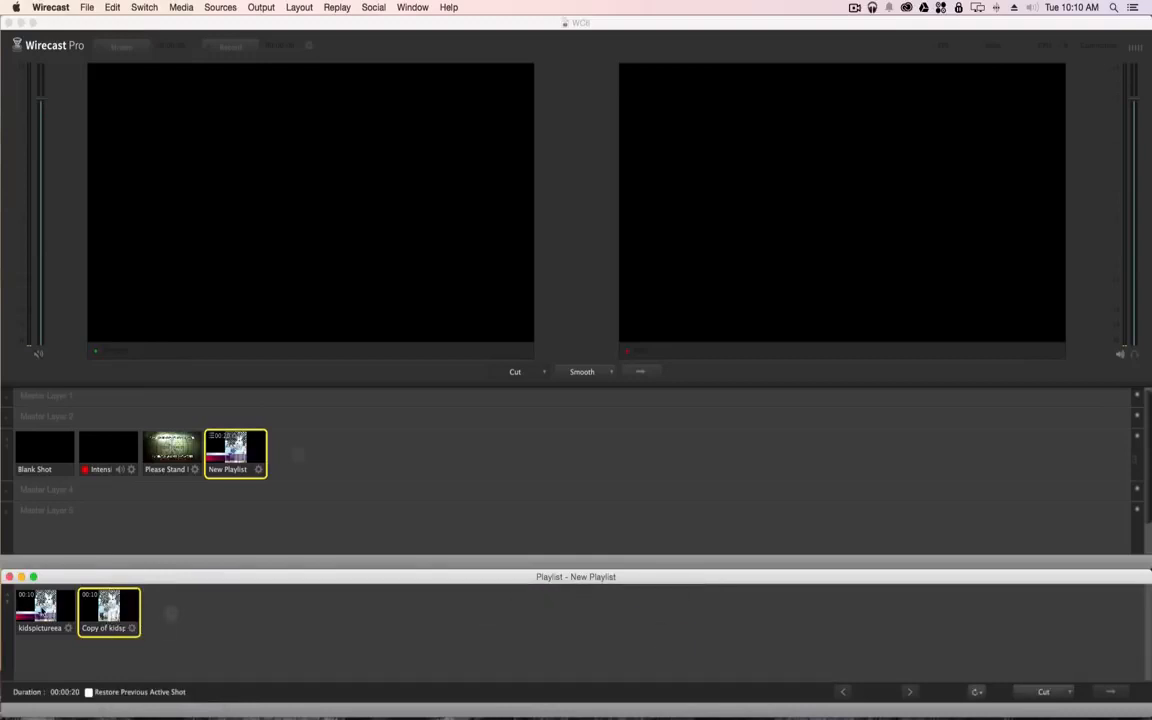
# Step: Add the Built-in Line Input audio source to the titled picture shot in the playlist and close the shot editor
pyautogui.doubleClick(44, 610)
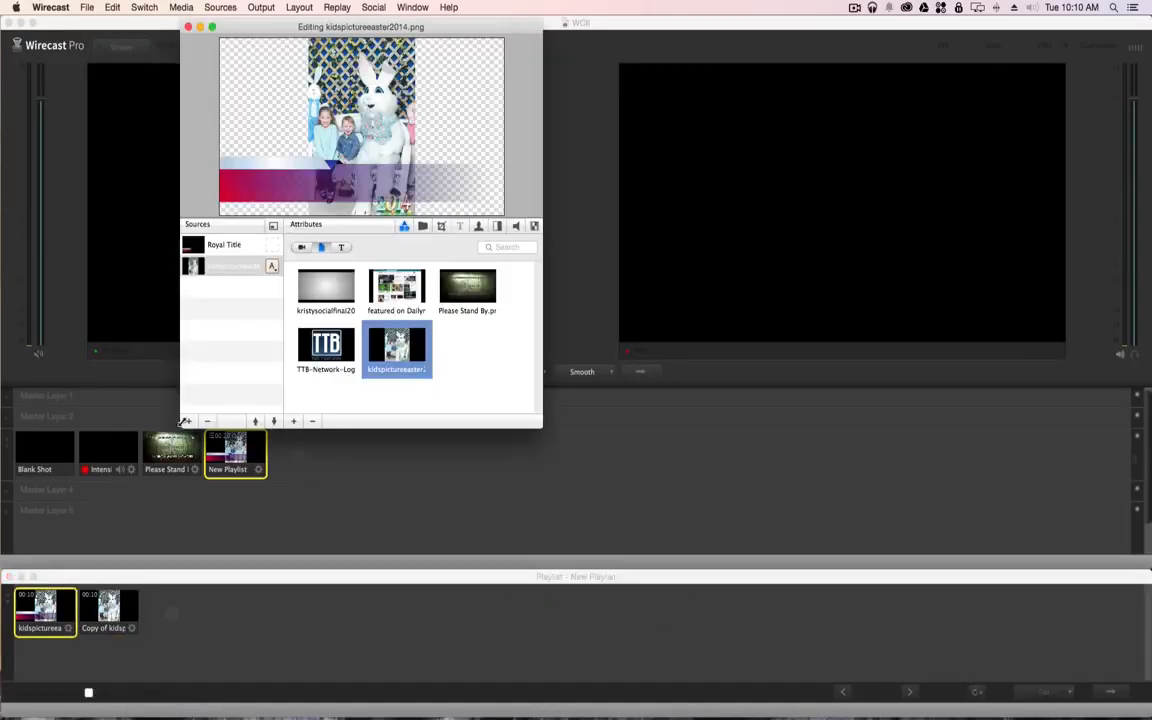
pyautogui.click(188, 421)
pyautogui.click(393, 287)
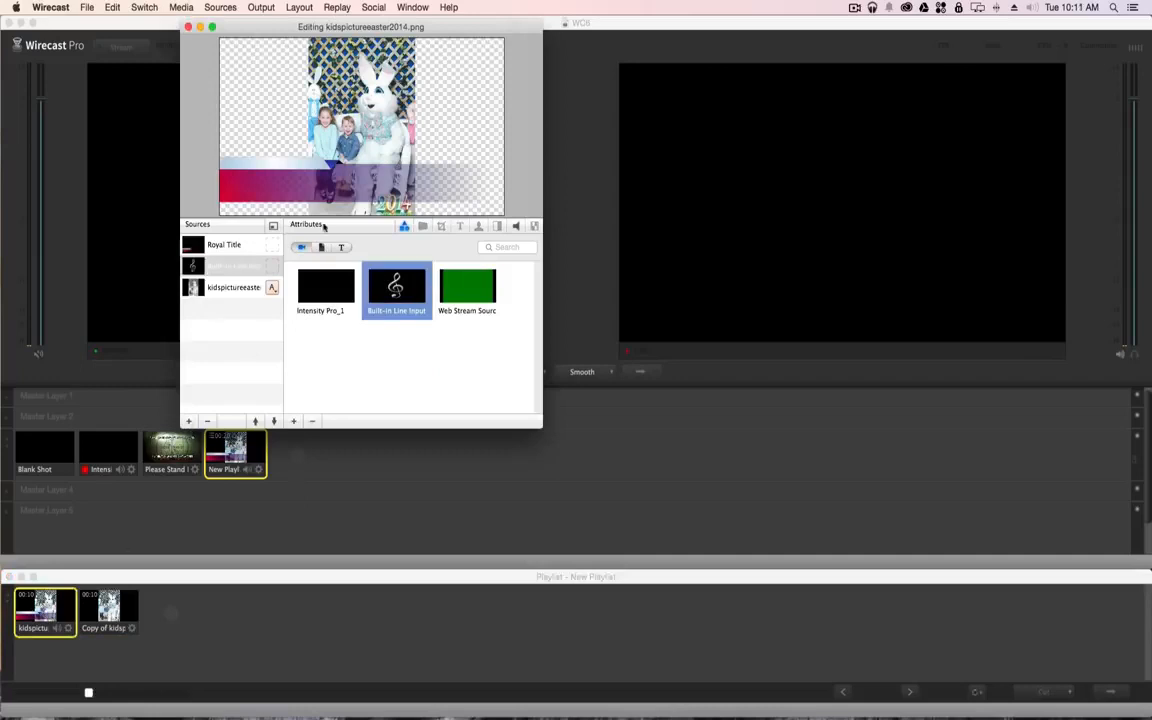
pyautogui.click(188, 27)
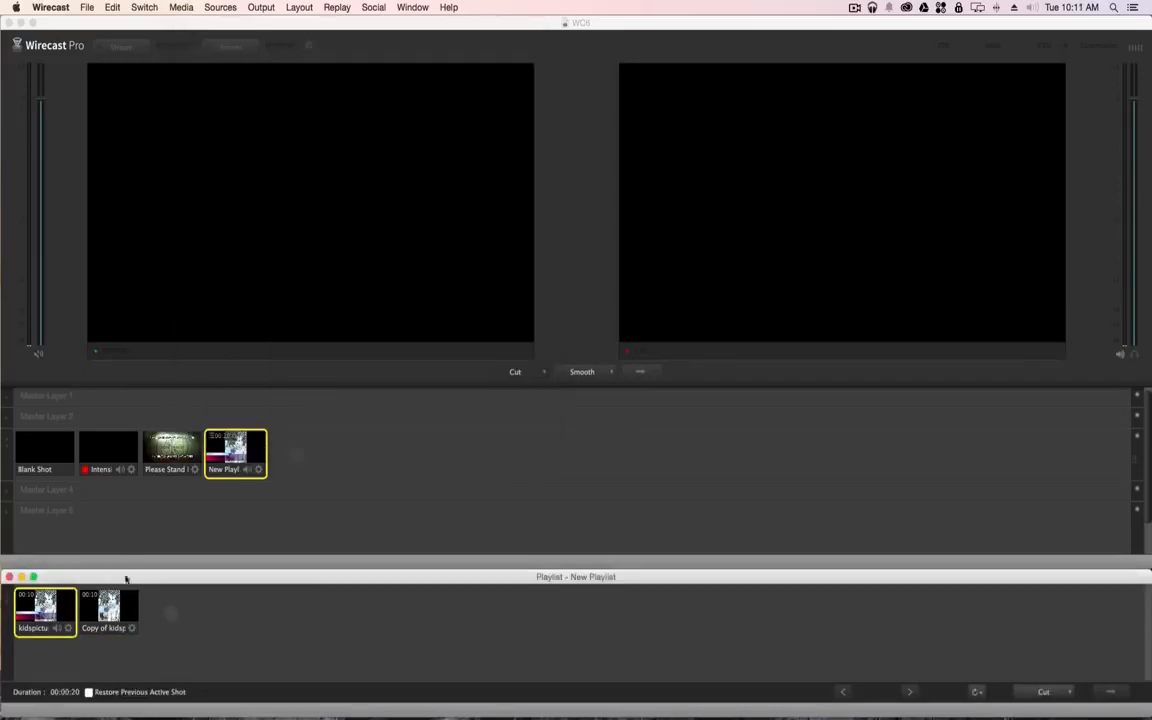
# Step: Add the Built-in Line Input audio source to the copied picture shot in the playlist and close its editor
pyautogui.doubleClick(109, 608)
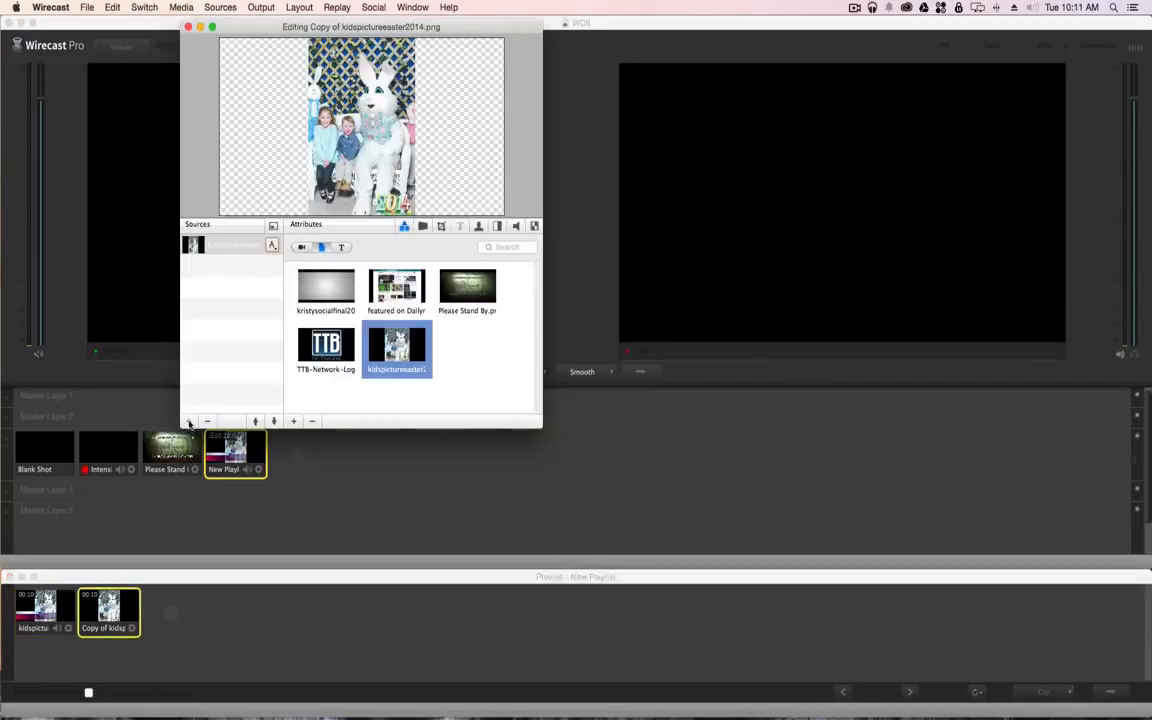
pyautogui.click(188, 421)
pyautogui.click(397, 287)
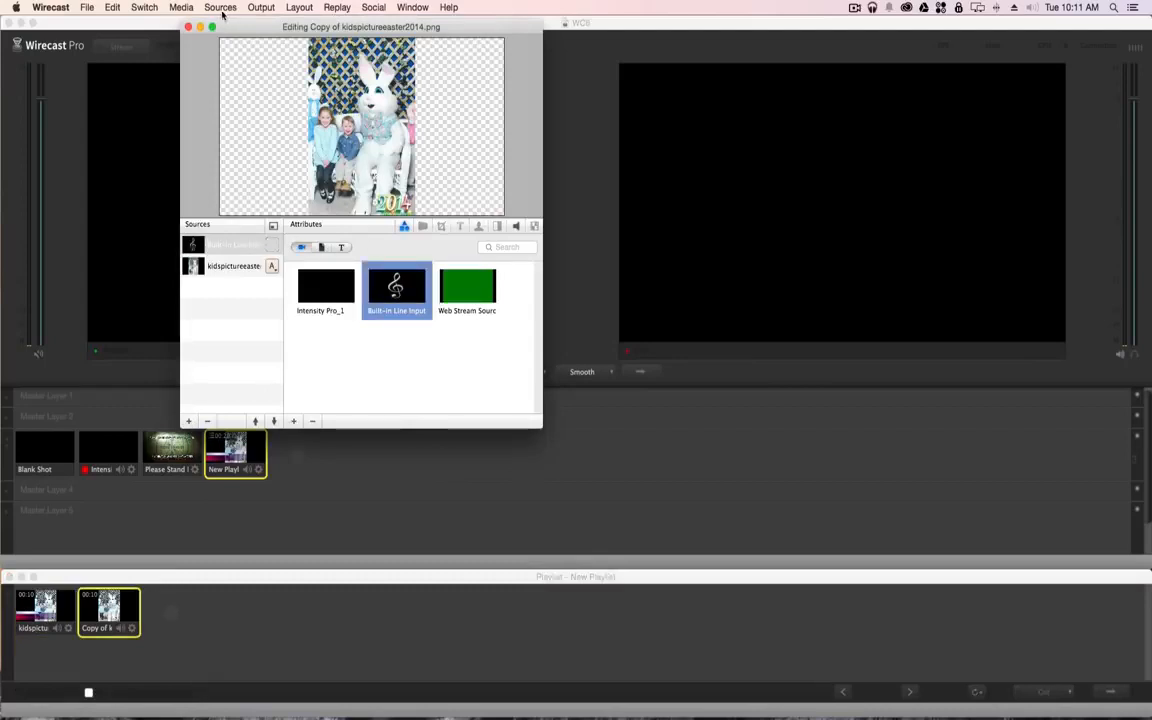
pyautogui.click(188, 27)
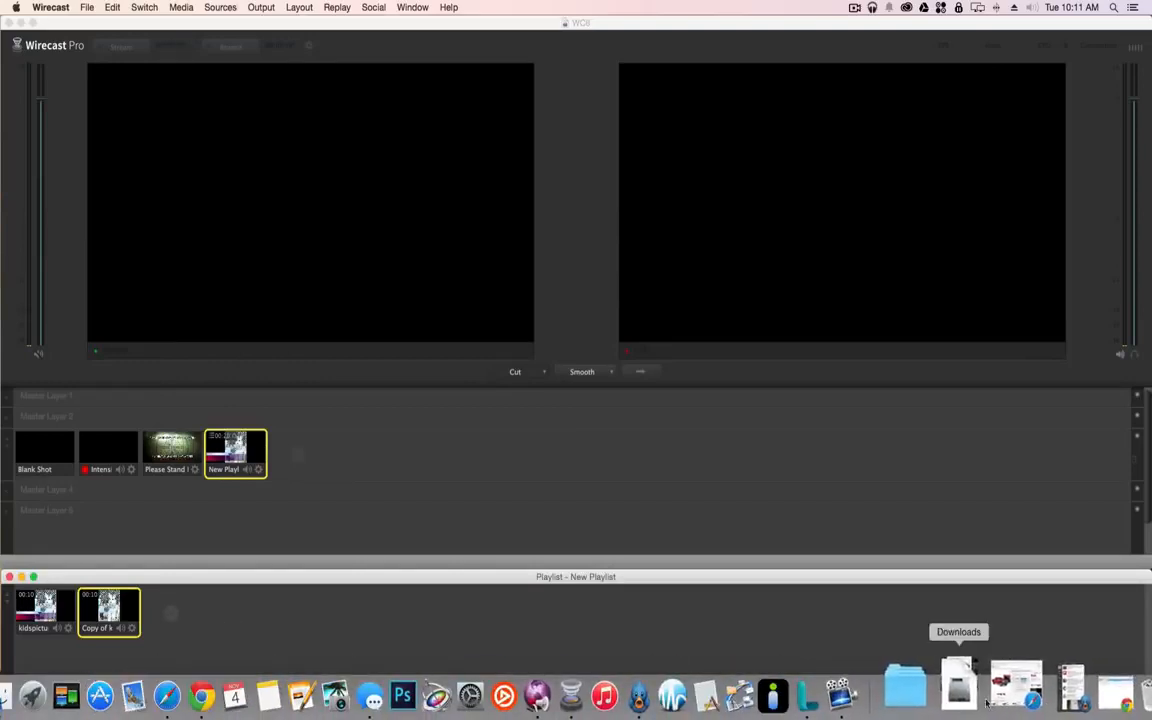
# Step: Add the video IMG_4416.MOV from the Downloads folder after the copied picture in the playlist and select the first playlist shot
pyautogui.click(962, 690)
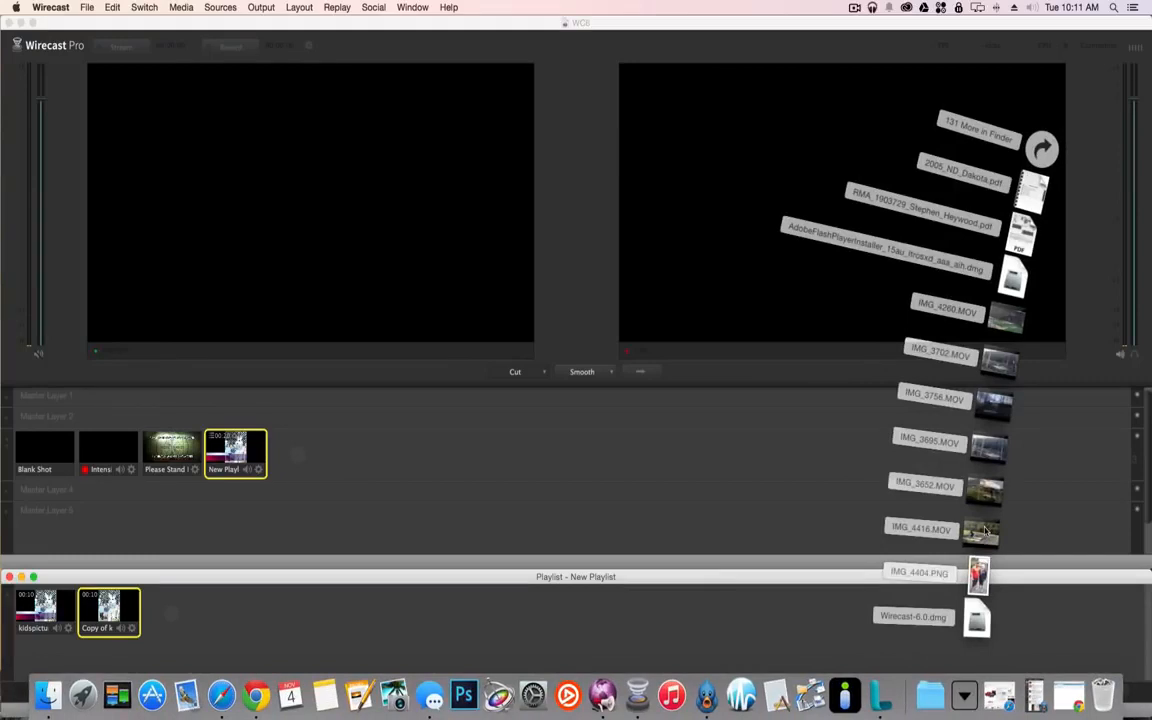
pyautogui.moveTo(985, 530); pyautogui.dragTo(194, 620)
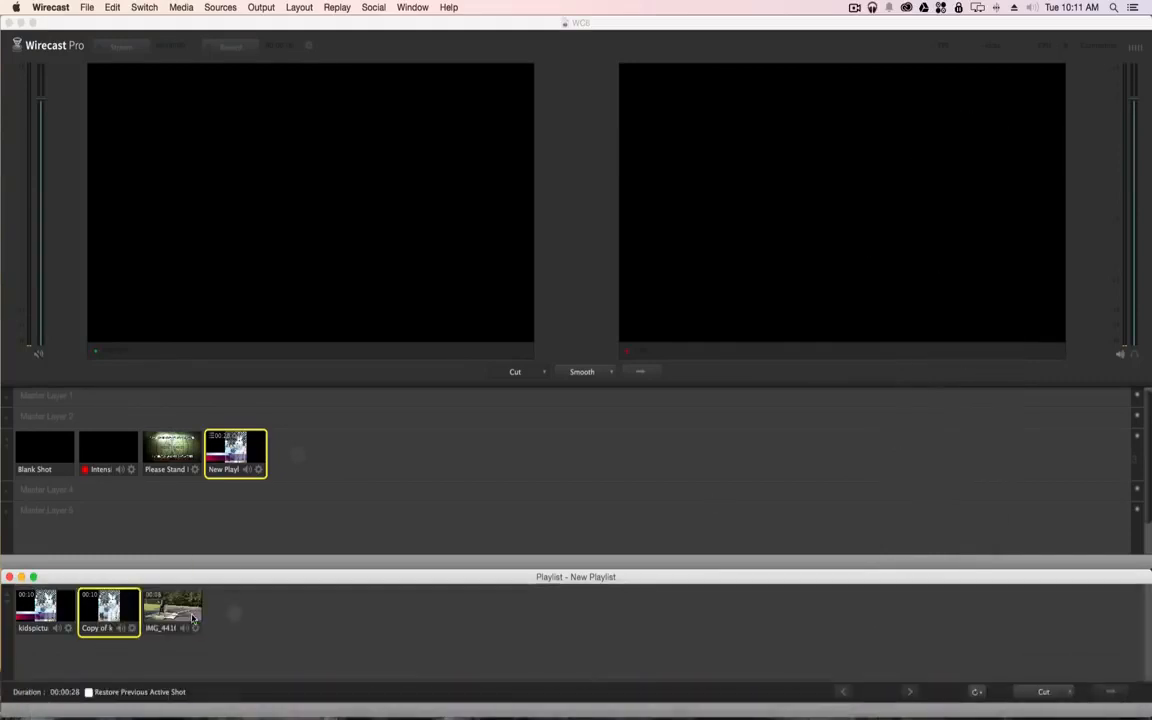
pyautogui.click(52, 620)
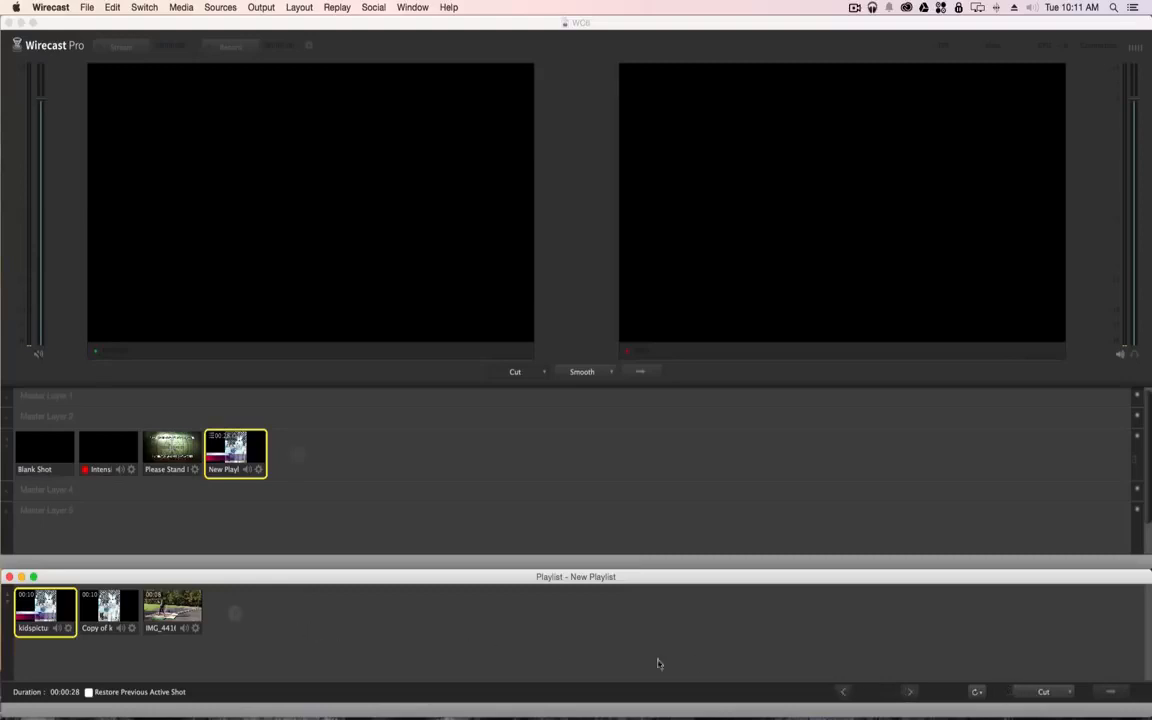
# Step: Set the playlist to go to Current Preview when it ends and use the Smooth transition between its shots
pyautogui.click(977, 693)
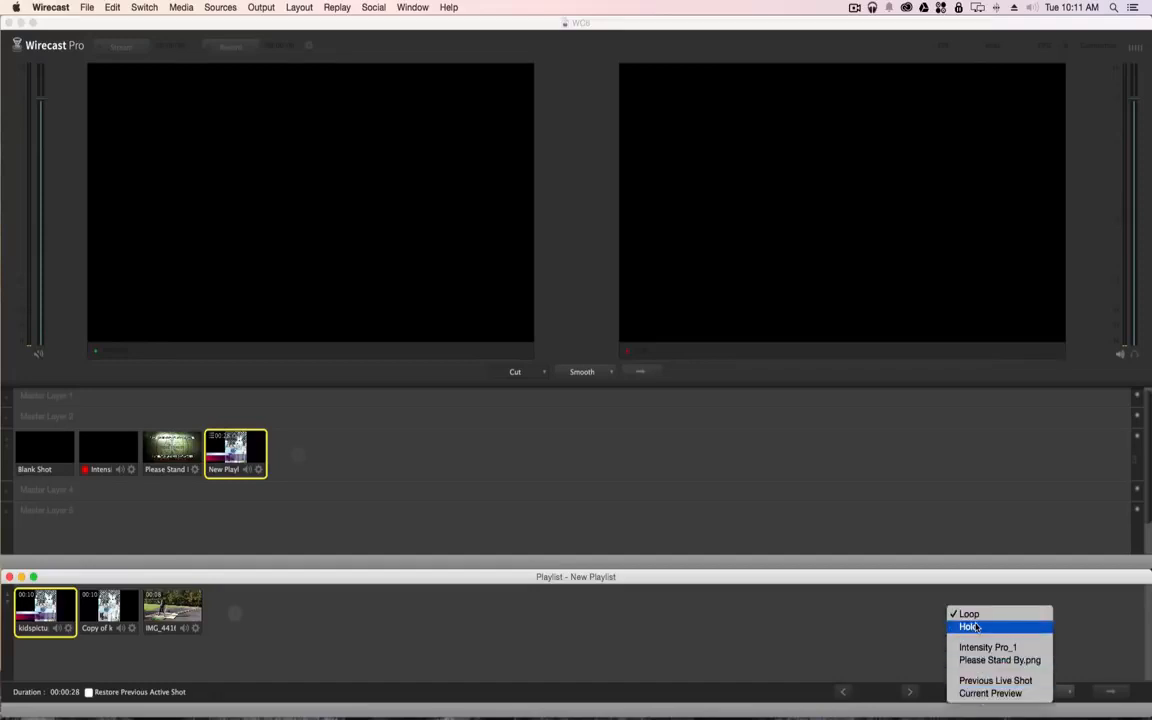
pyautogui.click(975, 693)
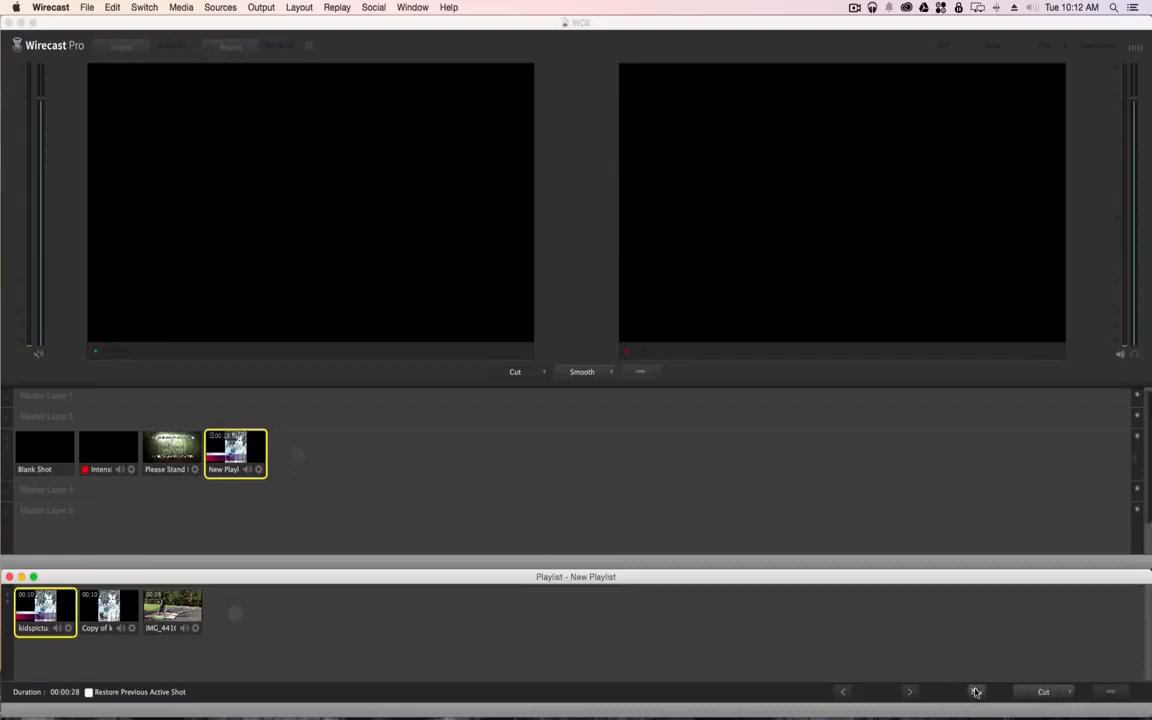
pyautogui.click(1066, 692)
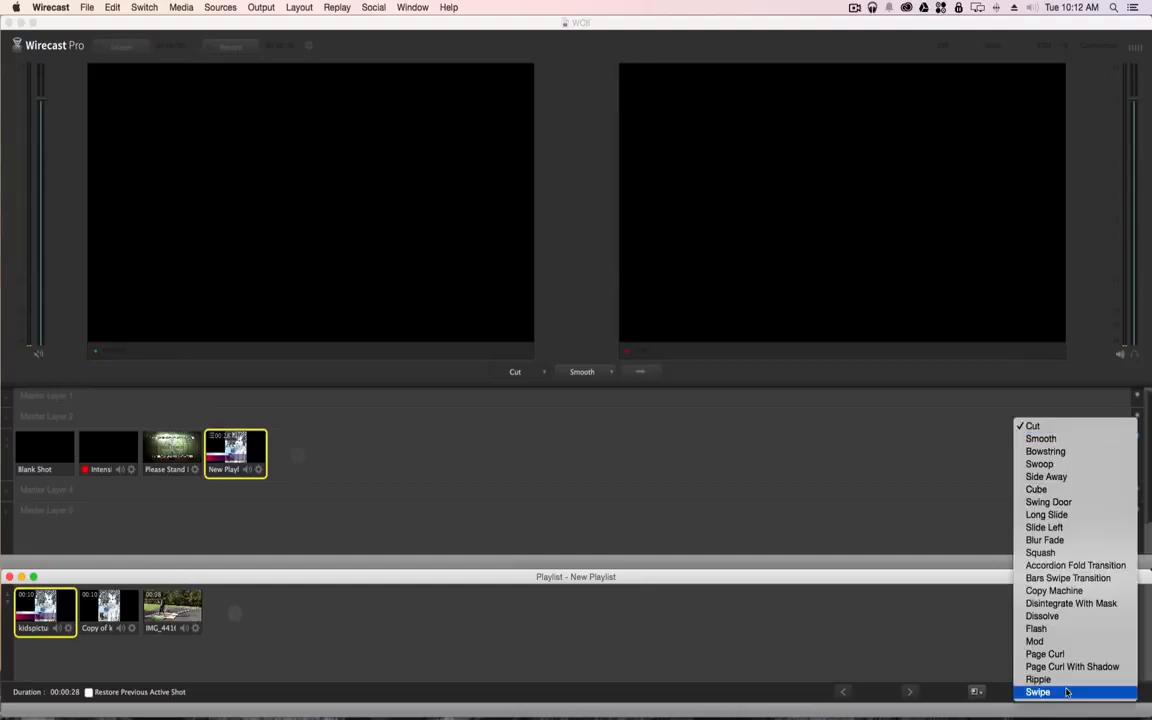
pyautogui.click(1056, 438)
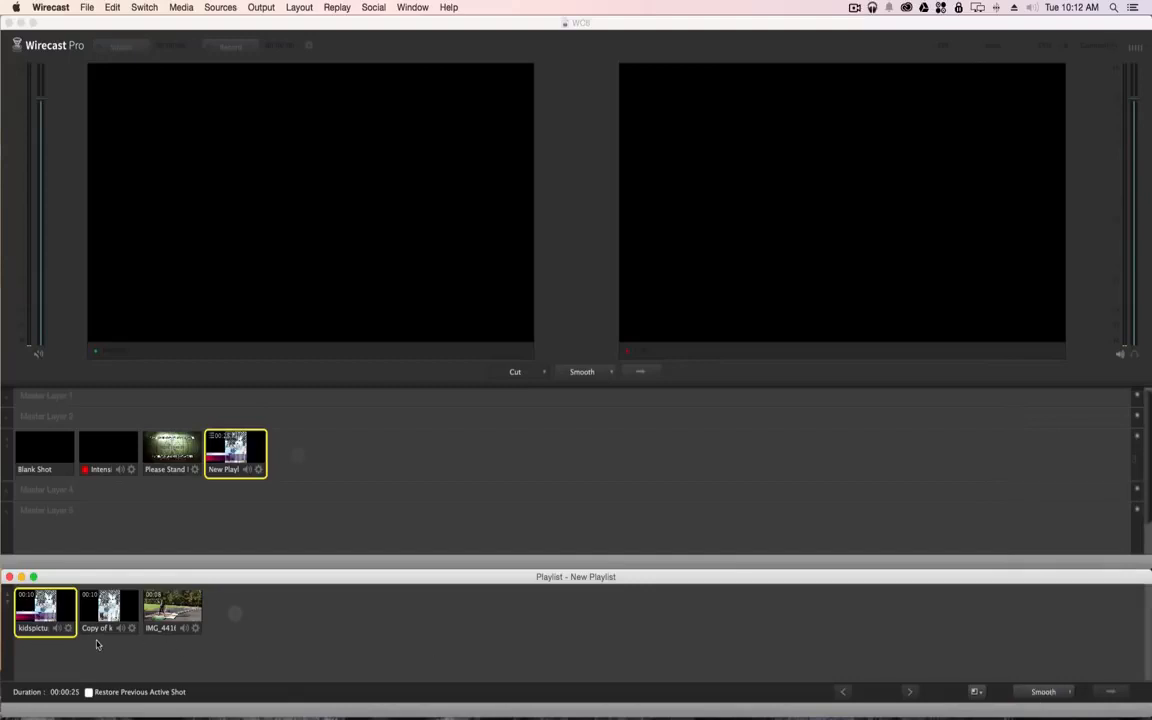
# Step: Load the New Playlist shot into preview and take it live with the main transition
pyautogui.click(228, 456)
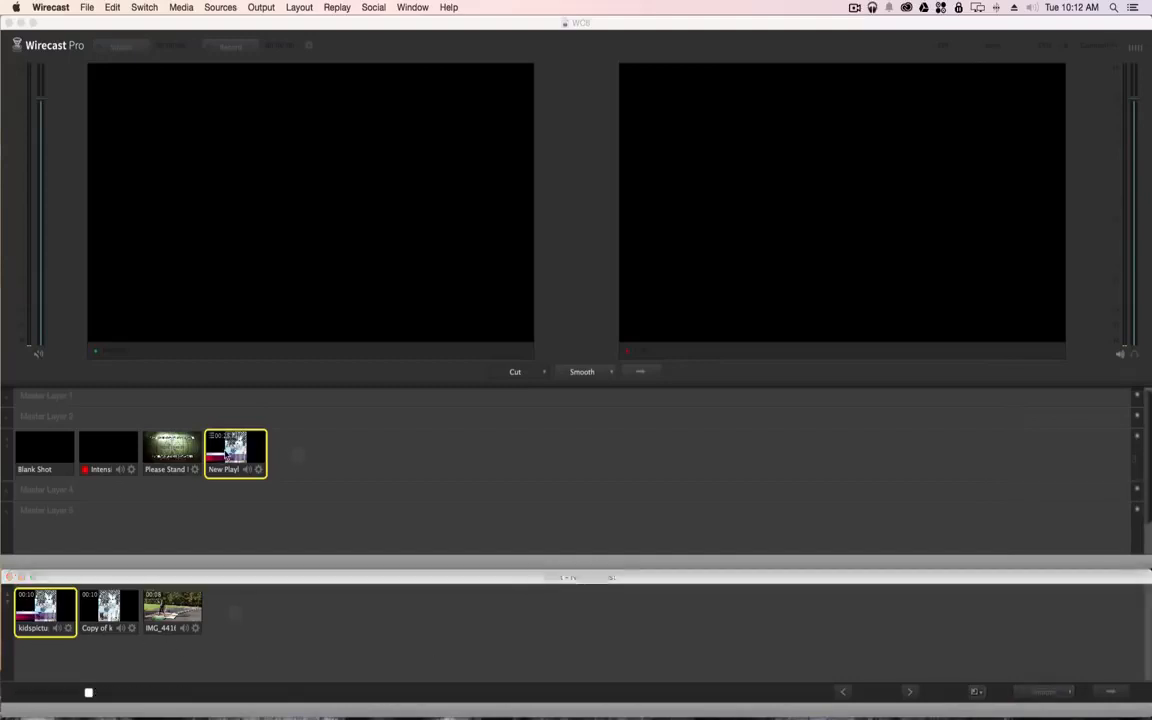
pyautogui.click(228, 456)
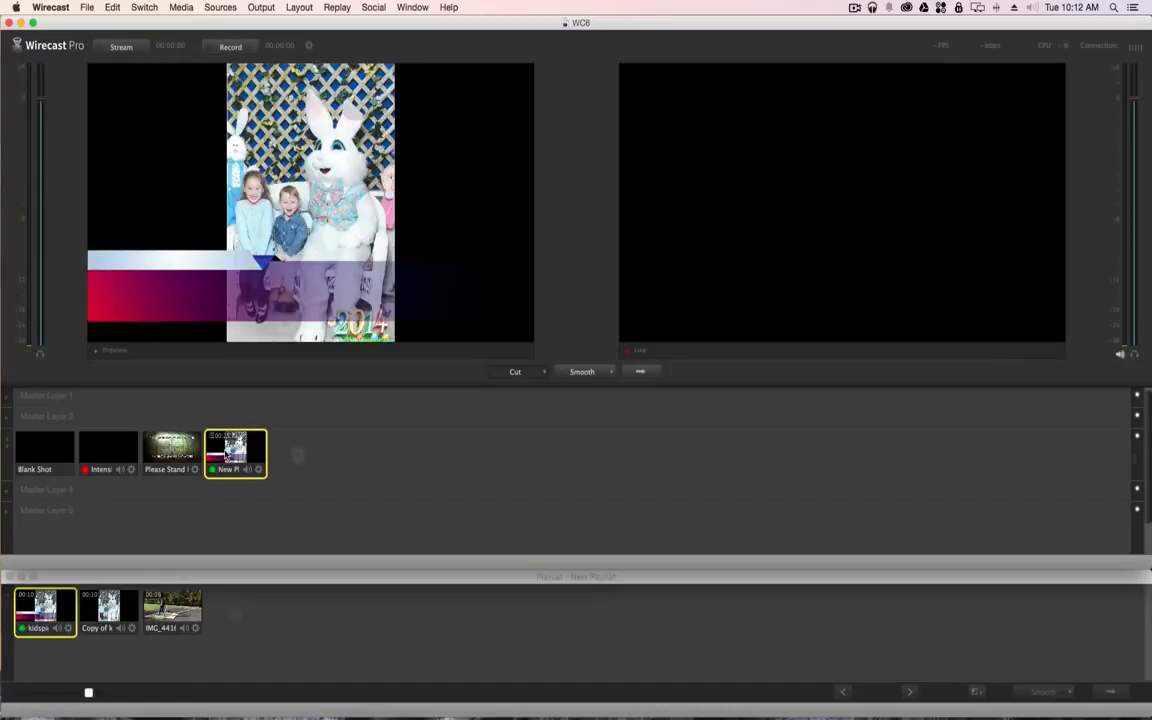
pyautogui.click(642, 373)
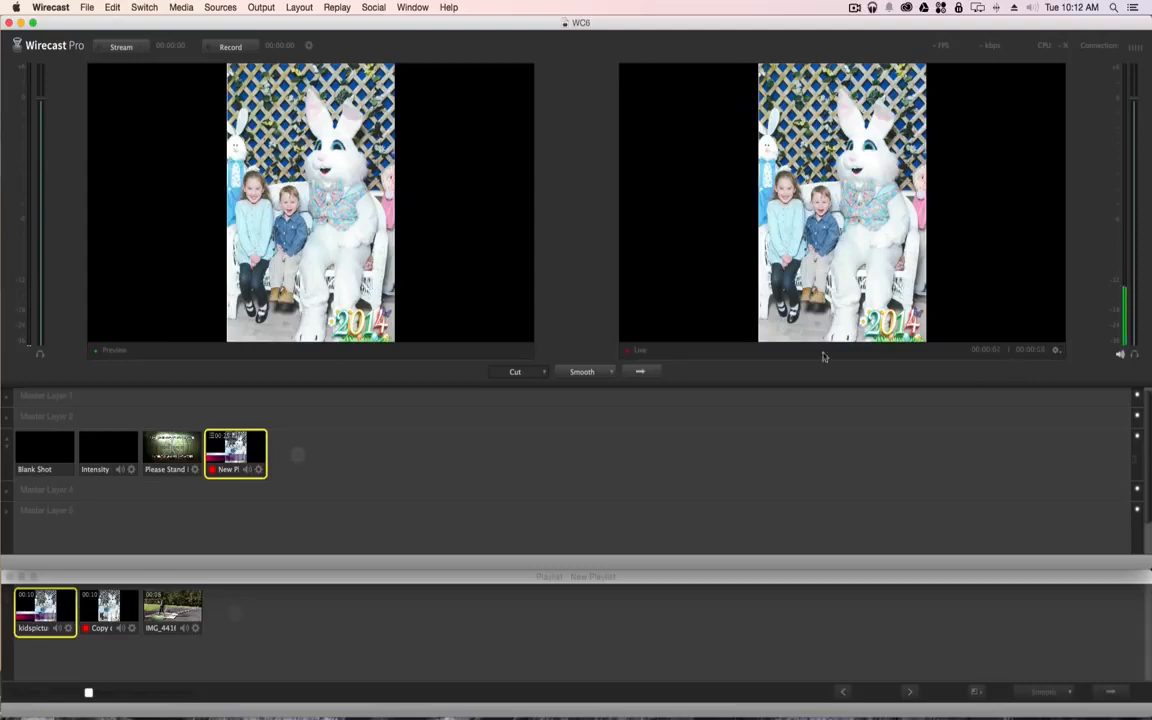
# Step: Cue the Please Stand By shot to go live after the playlist and put the New Playlist shot back in preview
pyautogui.click(171, 450)
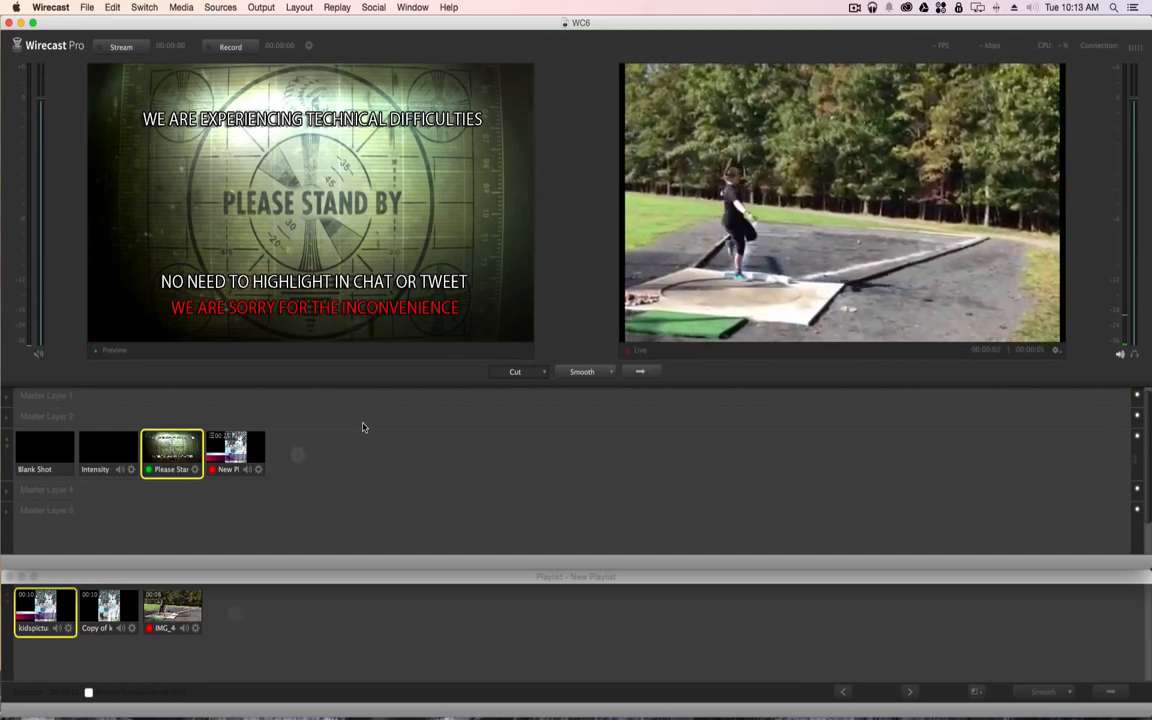
pyautogui.press('super+shift+g')
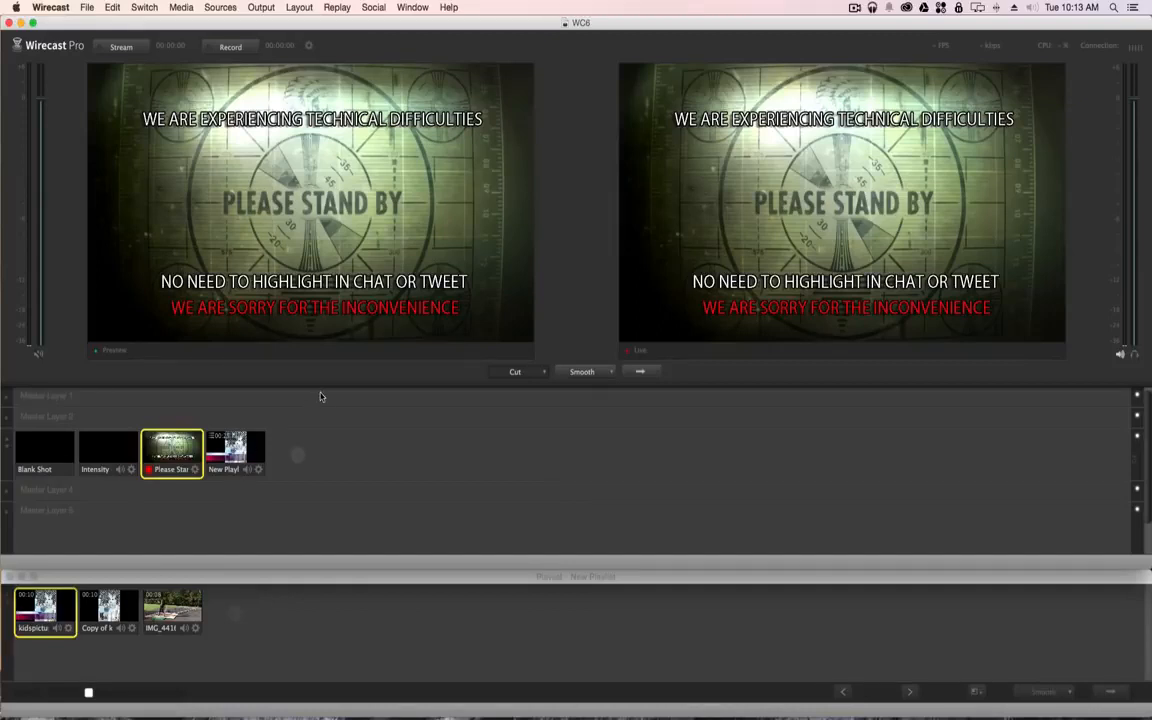
pyautogui.click(250, 445)
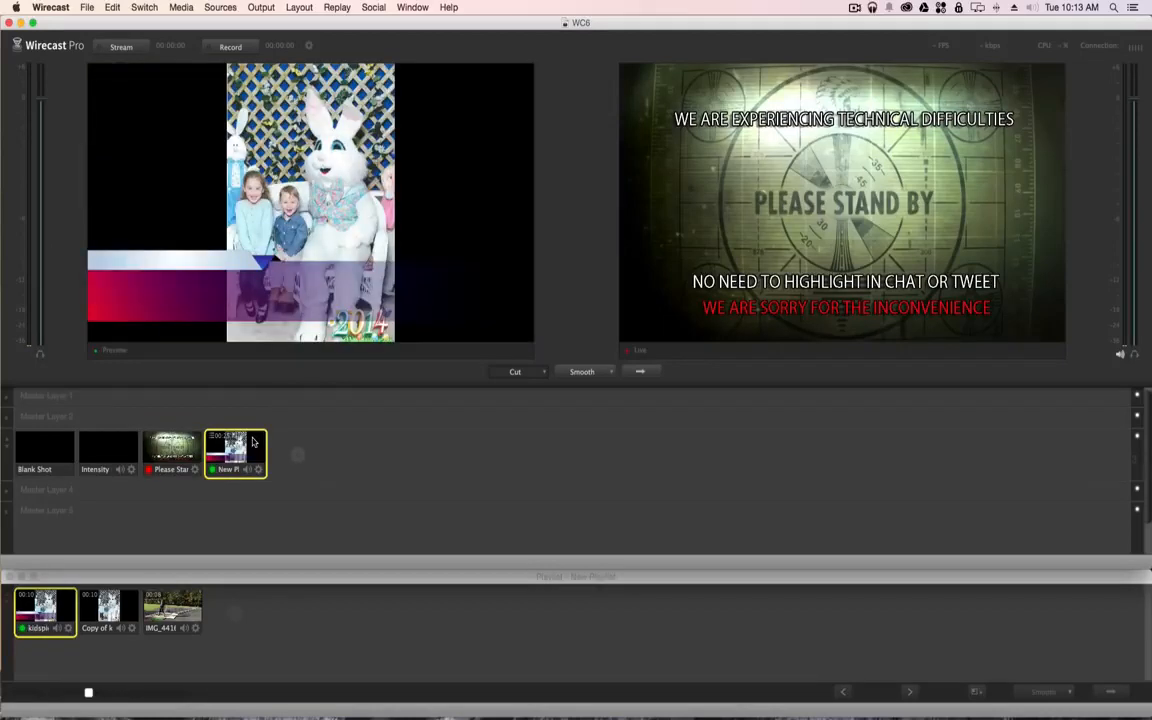
# Step: Open the replay settings and examine the maximum duration, default replay duration and target layer options
pyautogui.click(338, 7)
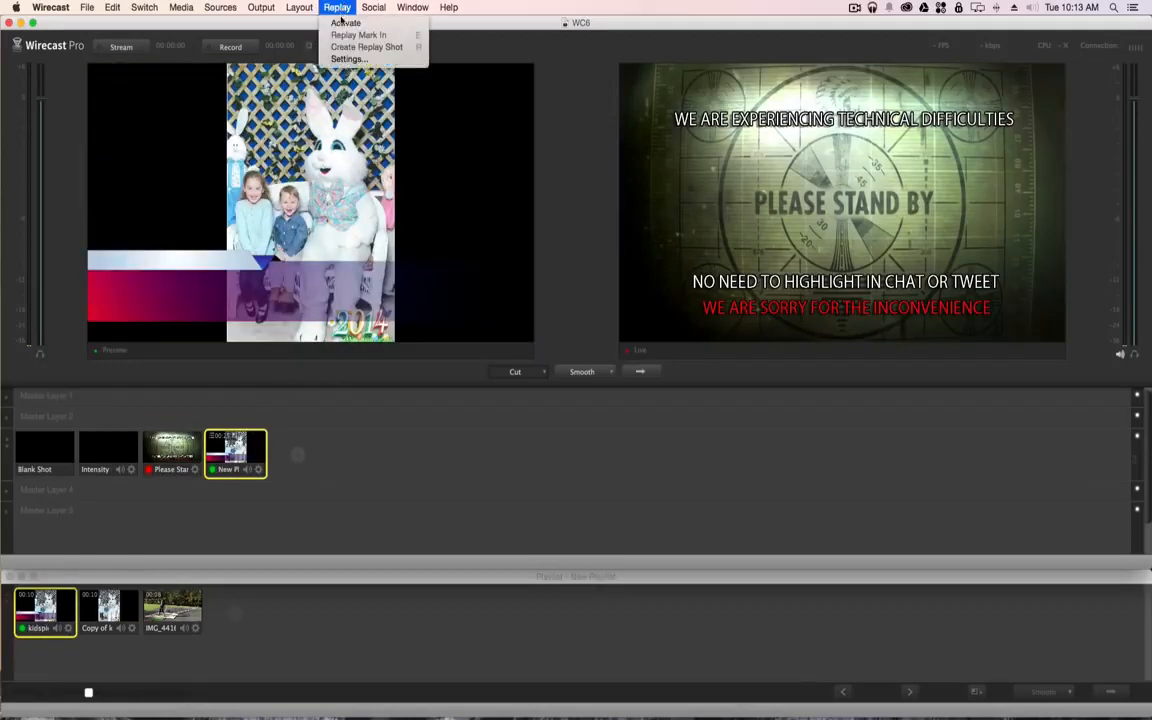
pyautogui.click(341, 59)
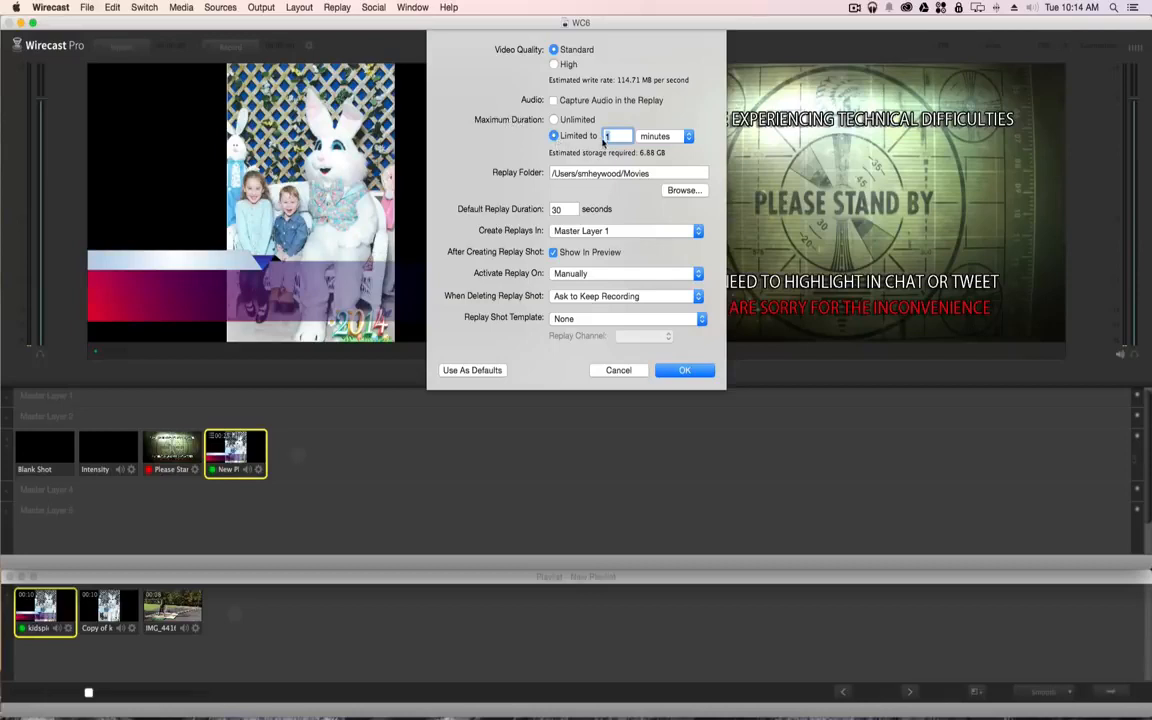
pyautogui.click(553, 120)
pyautogui.click(555, 137)
pyautogui.doubleClick(558, 210)
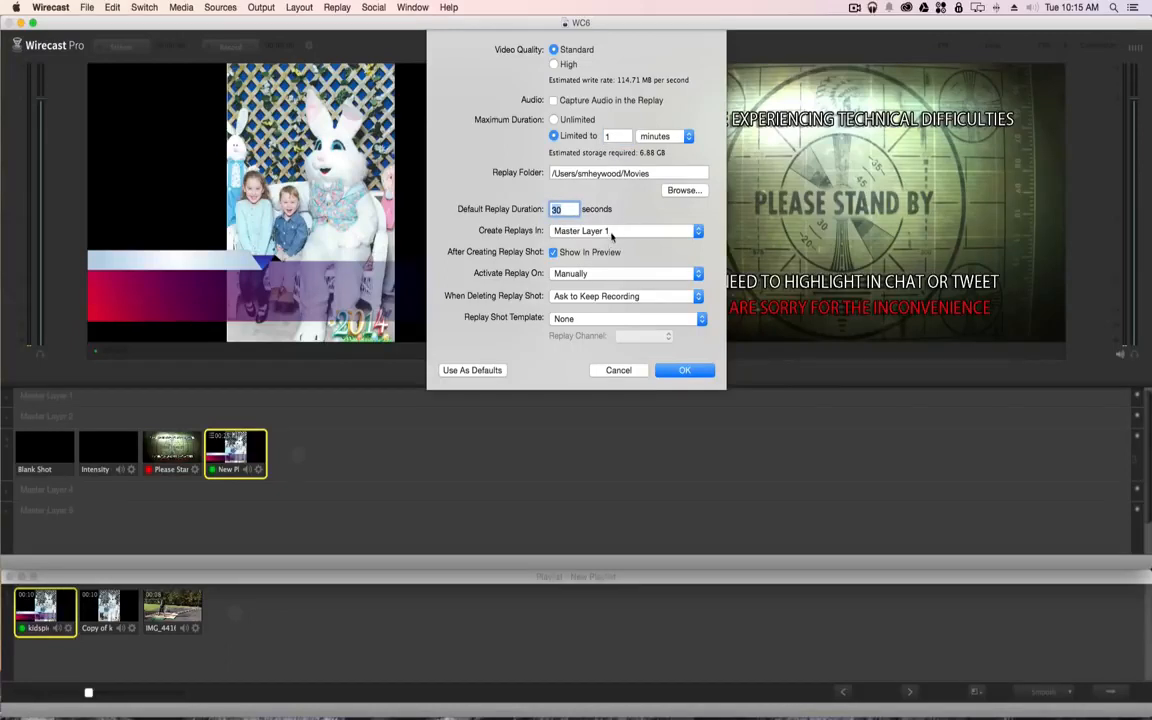
pyautogui.click(612, 232)
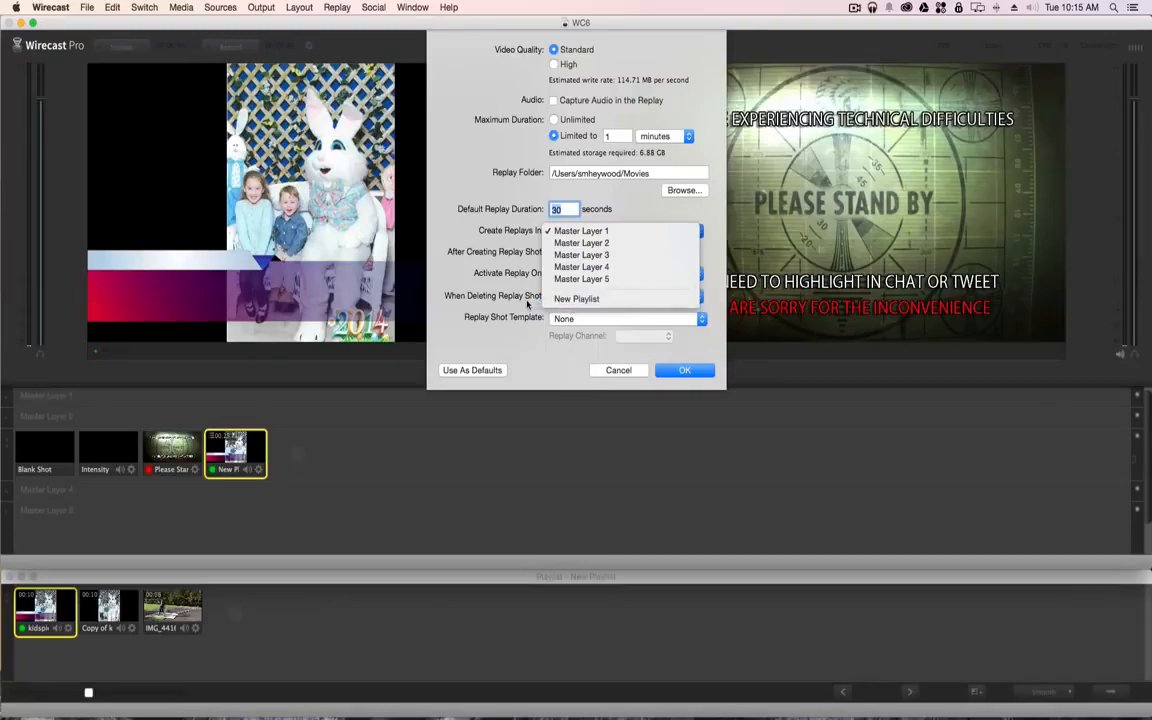
pyautogui.click(527, 304)
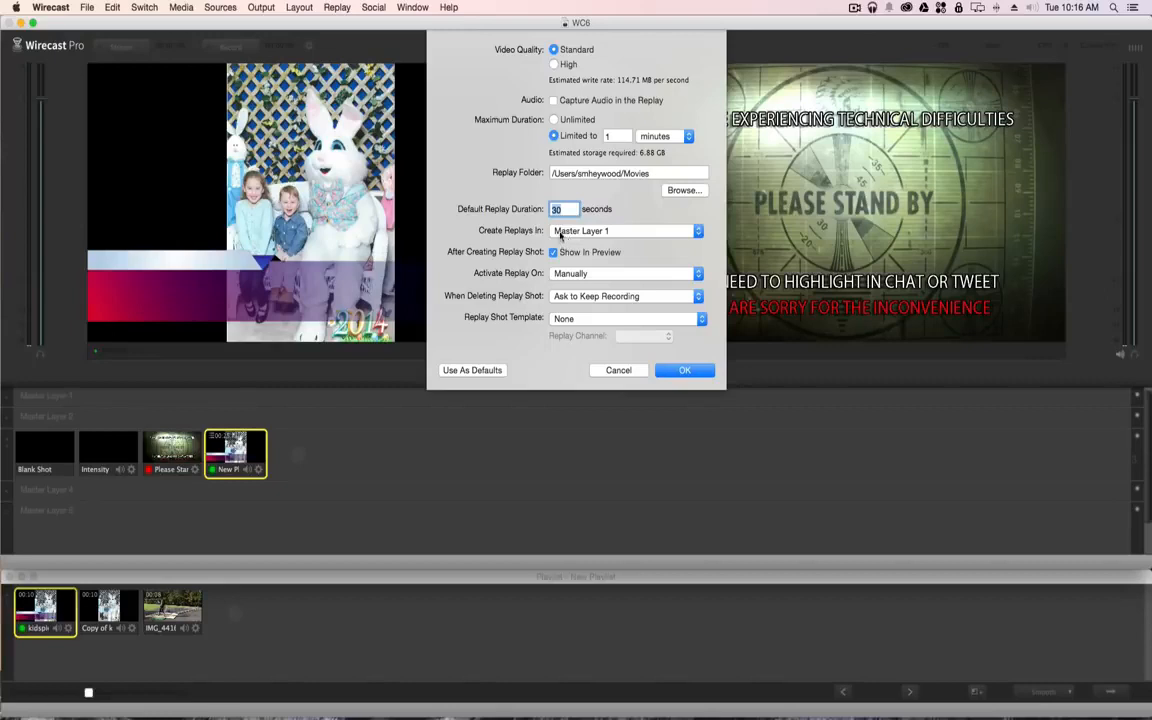
# Step: Try setting replays to be created in Master Layer 3 and review the choices for when replay activates
pyautogui.click(556, 229)
pyautogui.click(563, 256)
pyautogui.click(564, 273)
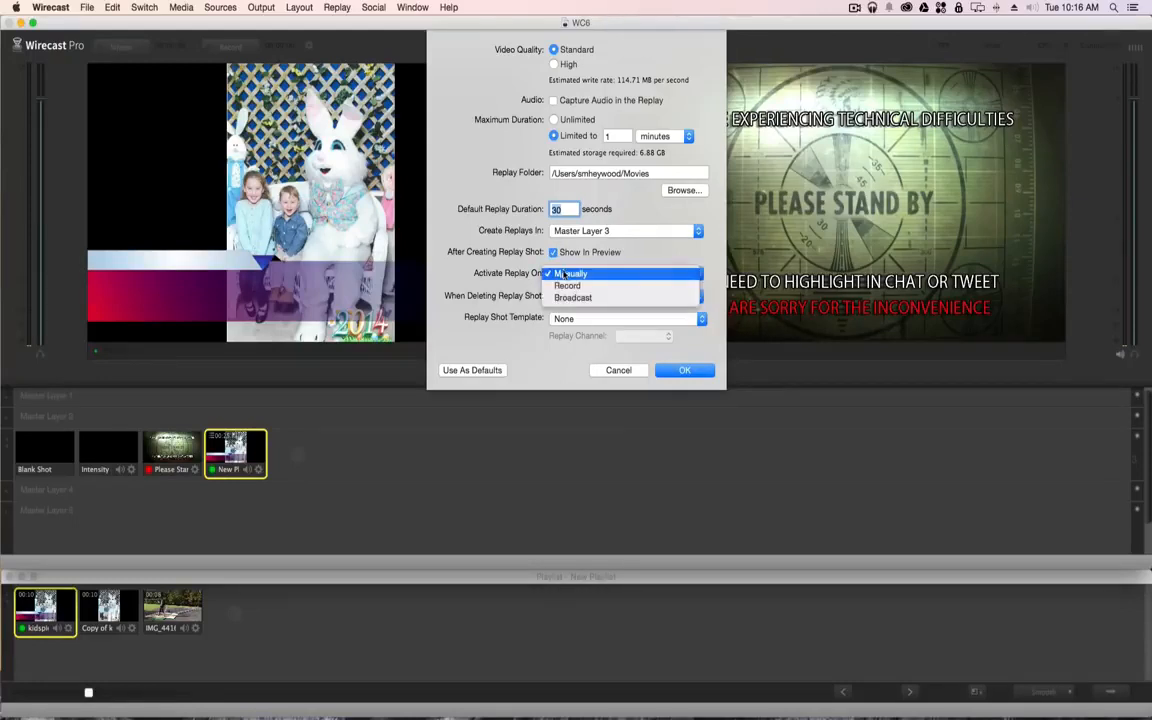
pyautogui.click(507, 248)
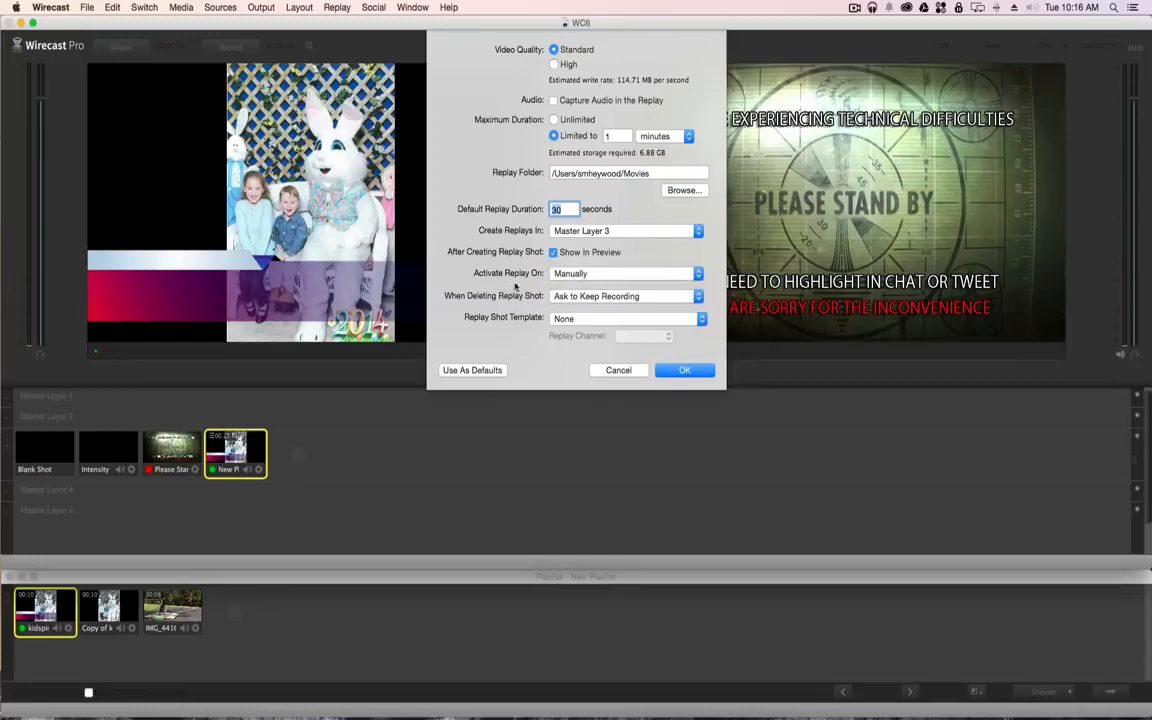
pyautogui.click(565, 274)
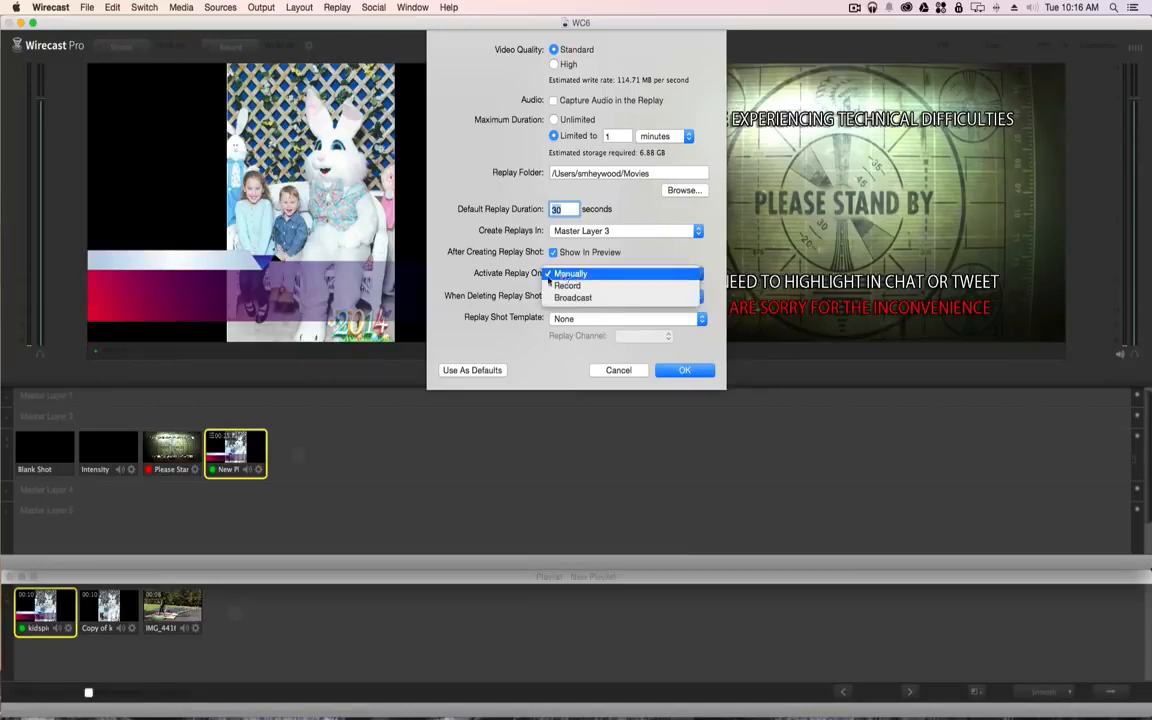
pyautogui.click(566, 274)
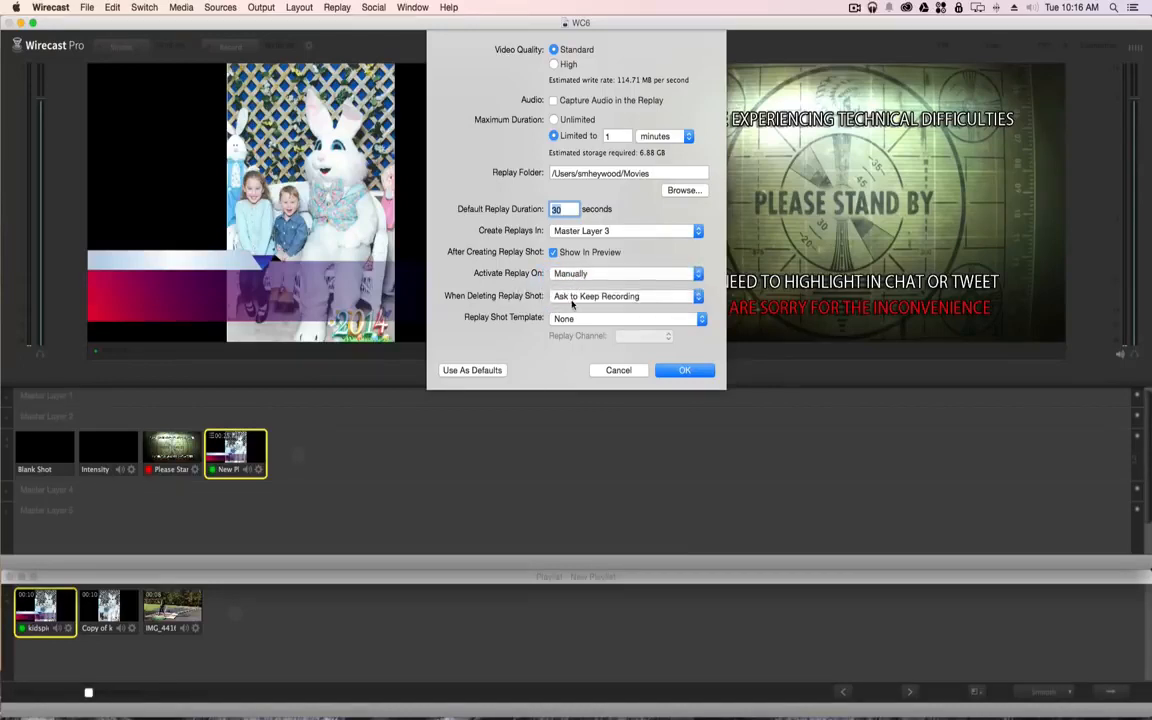
# Step: Review the replay deletion and shot template options, and discard the replay settings changes
pyautogui.click(572, 300)
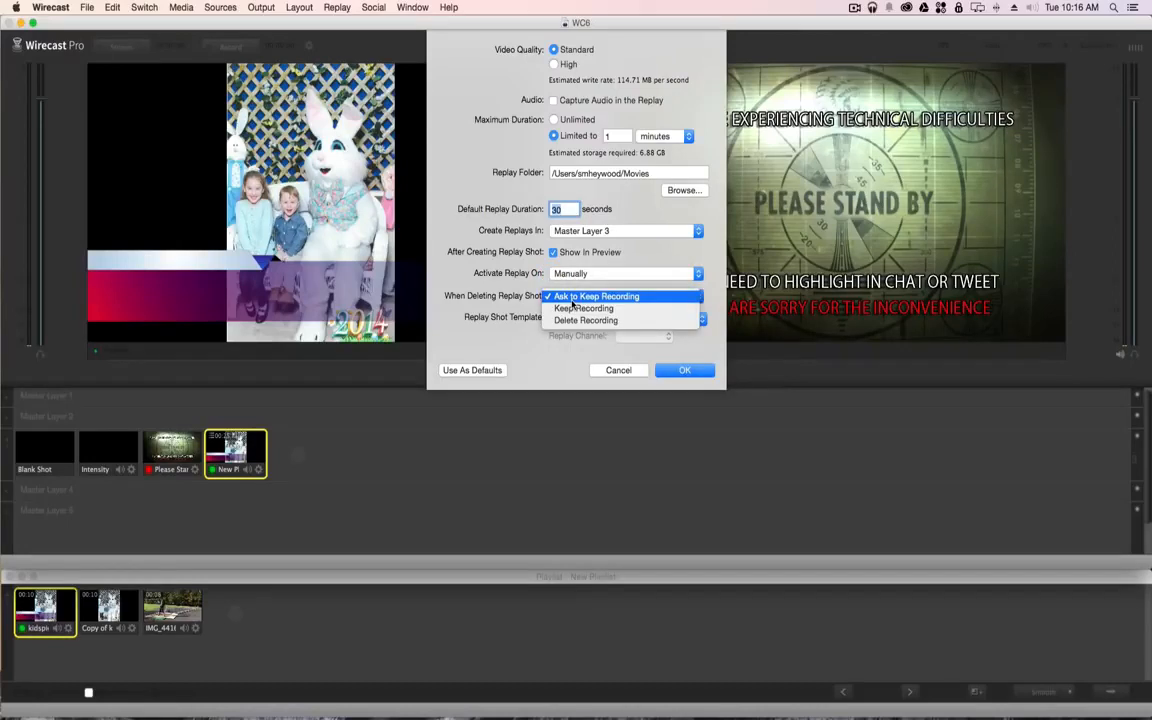
pyautogui.click(573, 299)
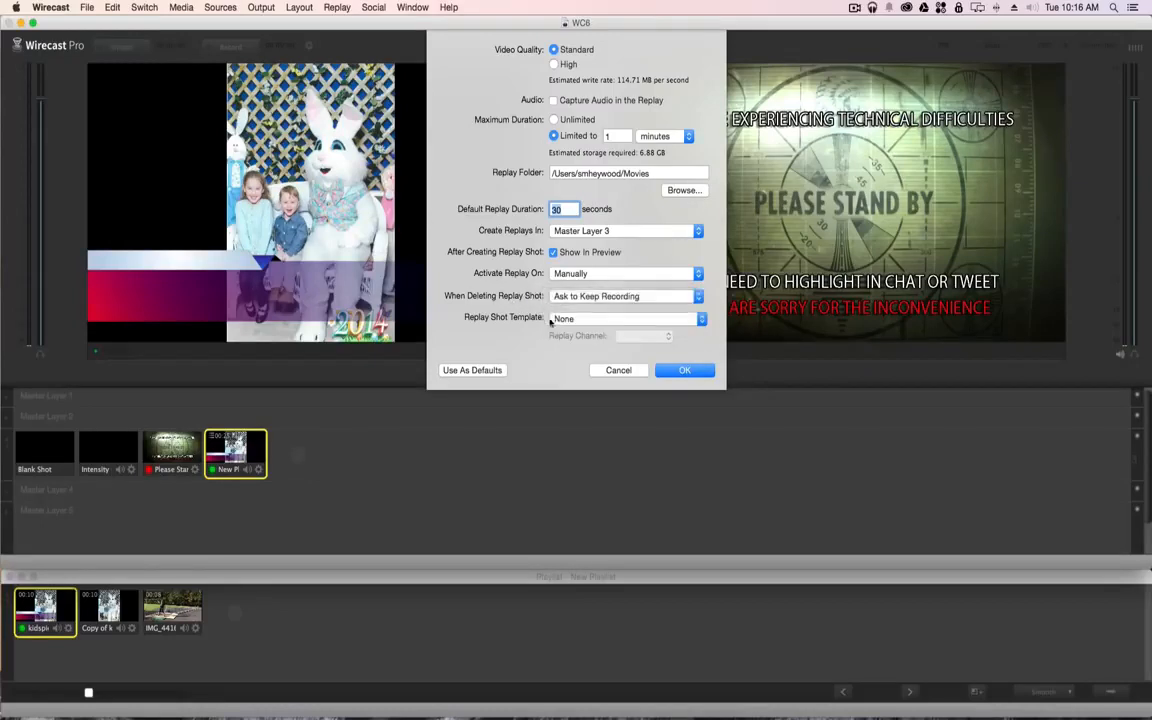
pyautogui.click(566, 320)
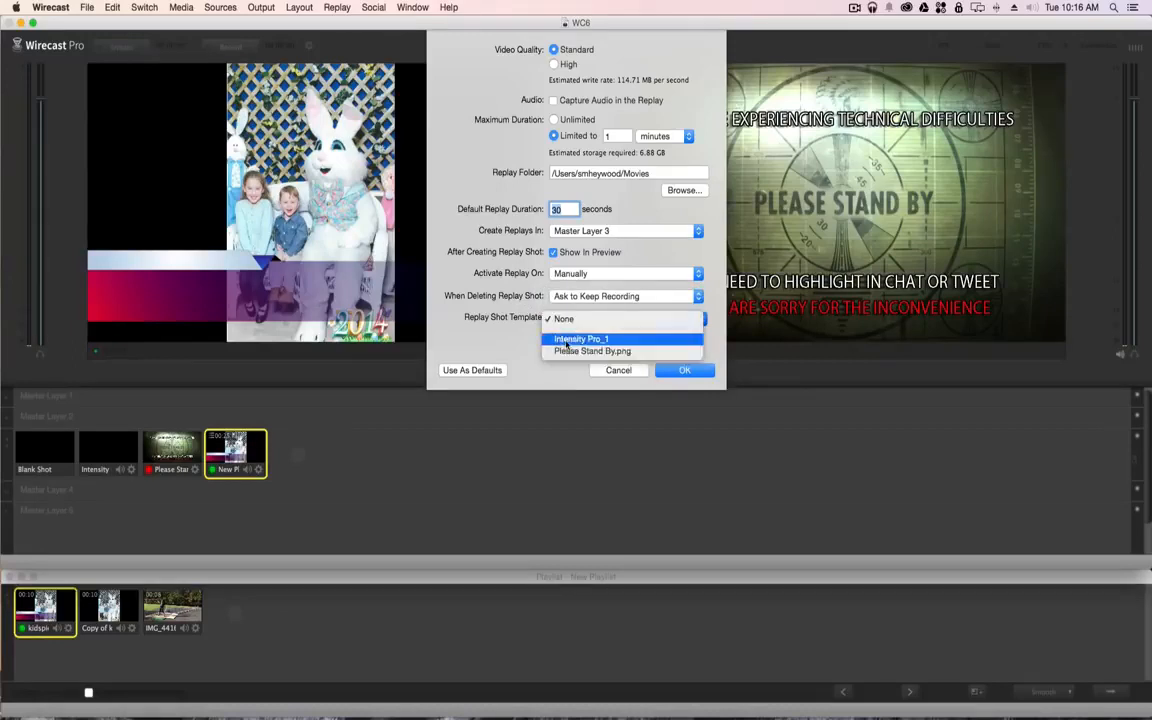
pyautogui.click(506, 328)
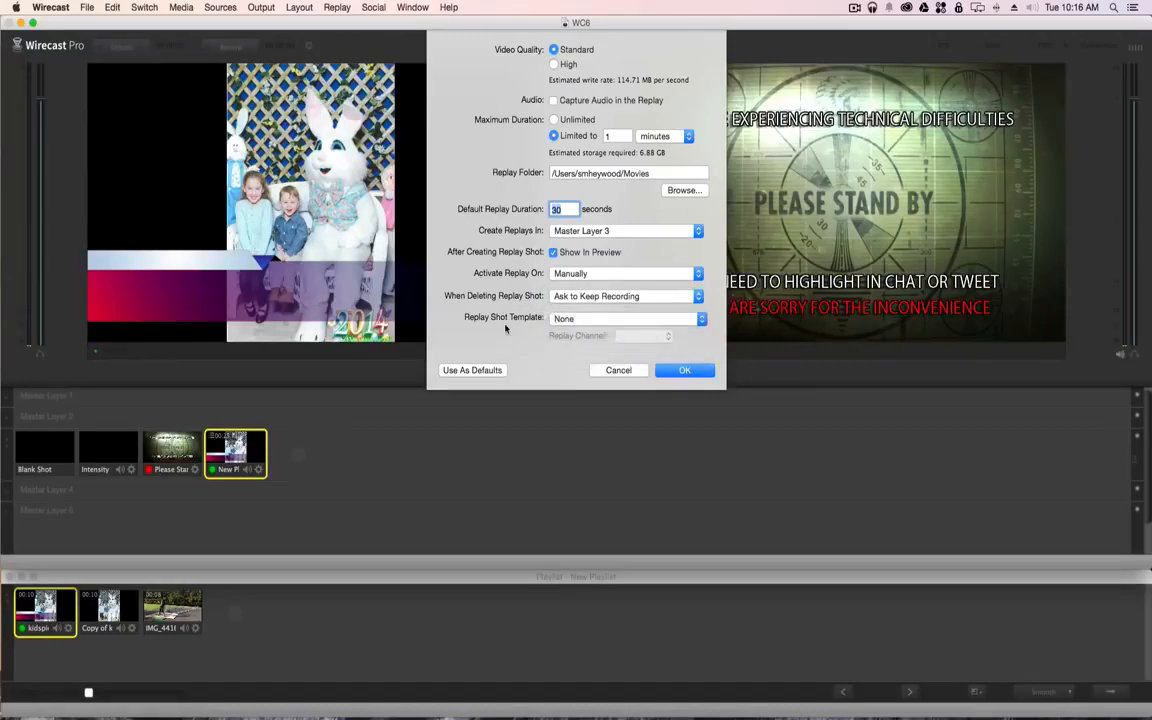
pyautogui.click(618, 370)
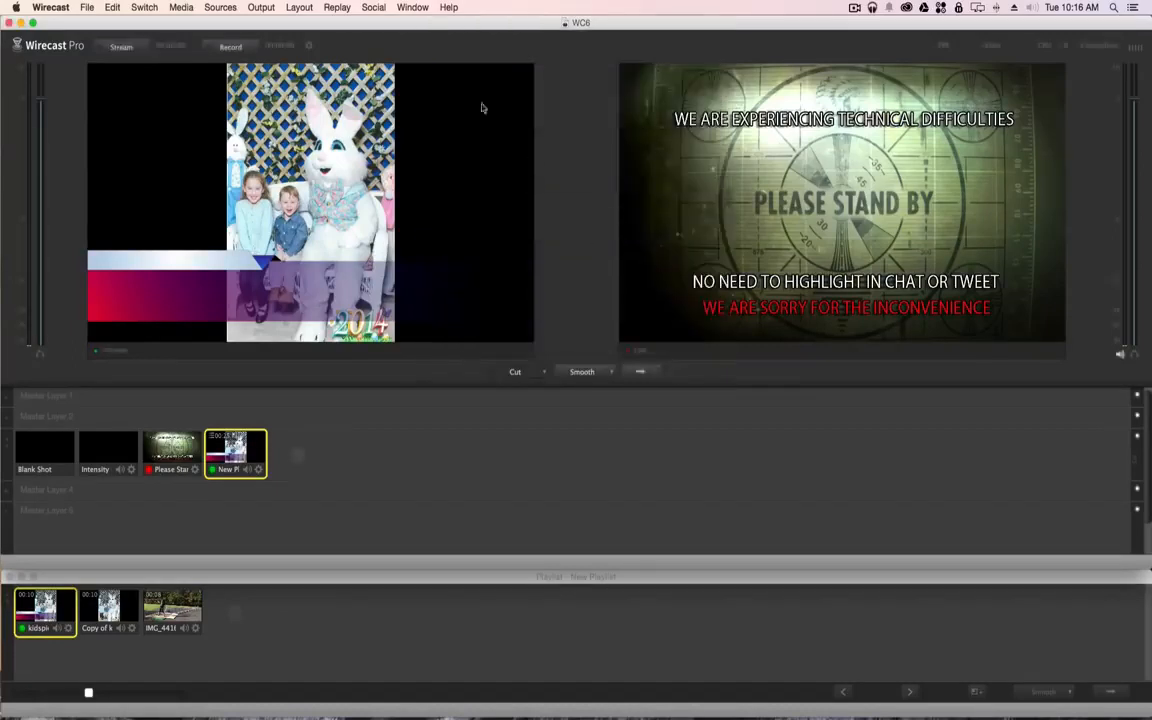
# Step: Activate the replay feature for the document
pyautogui.click(336, 7)
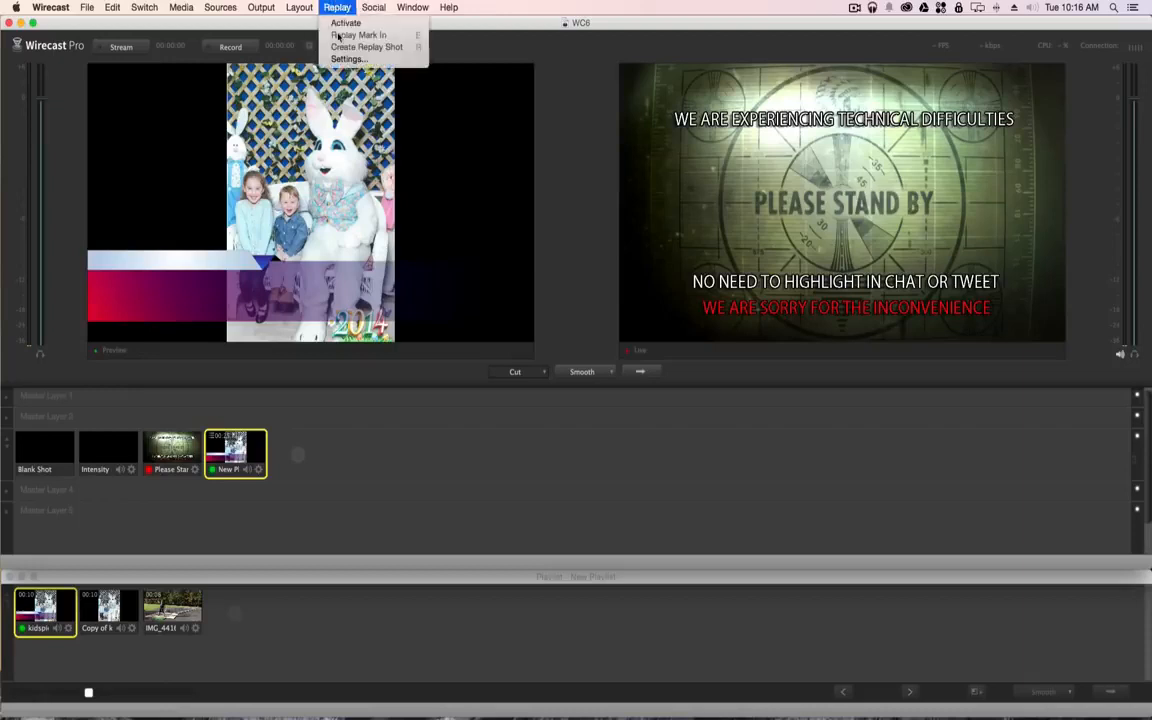
pyautogui.click(343, 22)
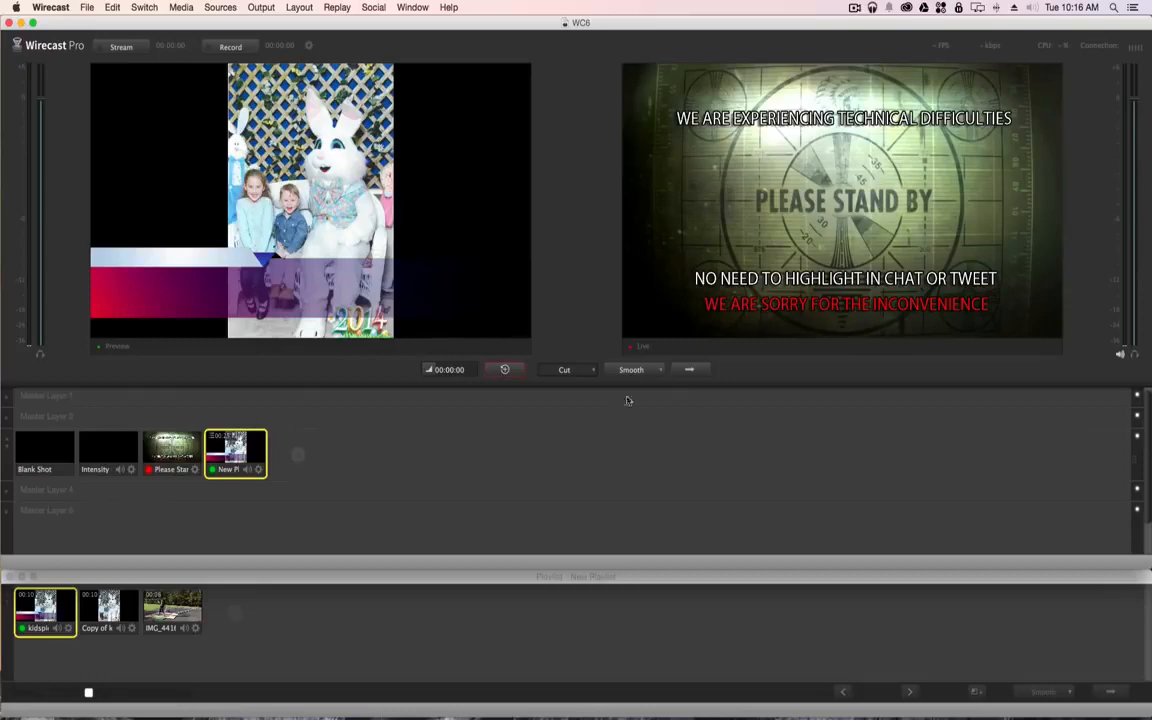
# Step: Send the playlist live and create a replay shot from the live output, selecting it for preview
pyautogui.click(687, 371)
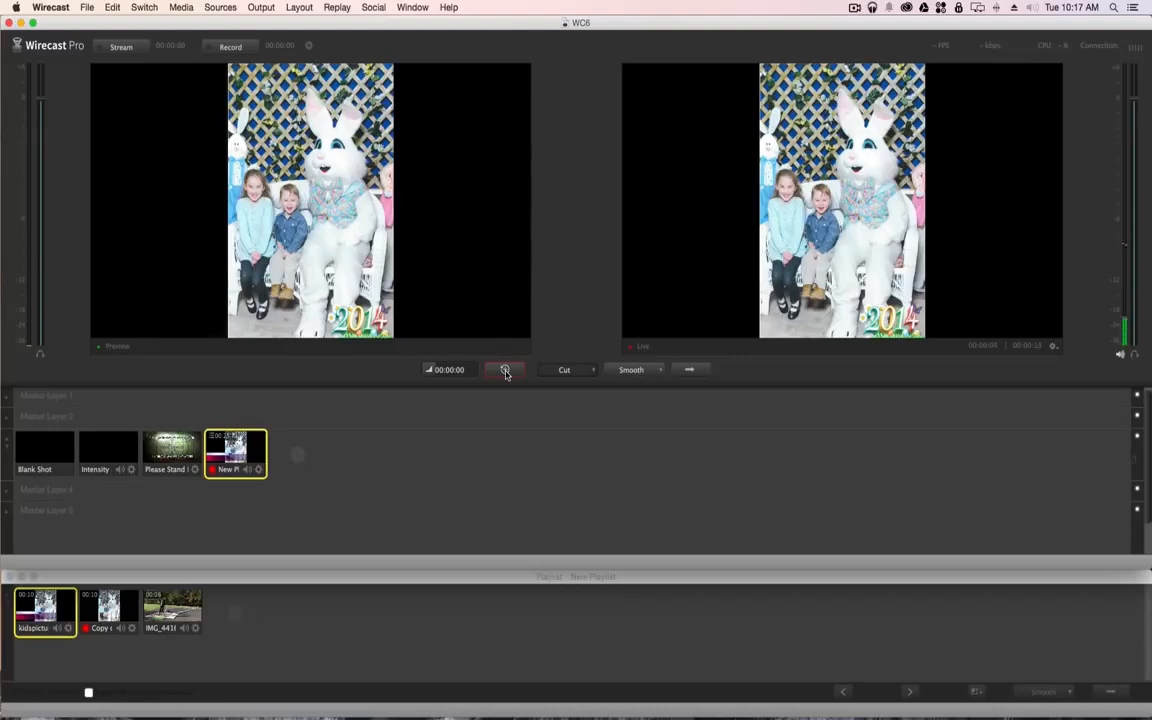
pyautogui.click(505, 371)
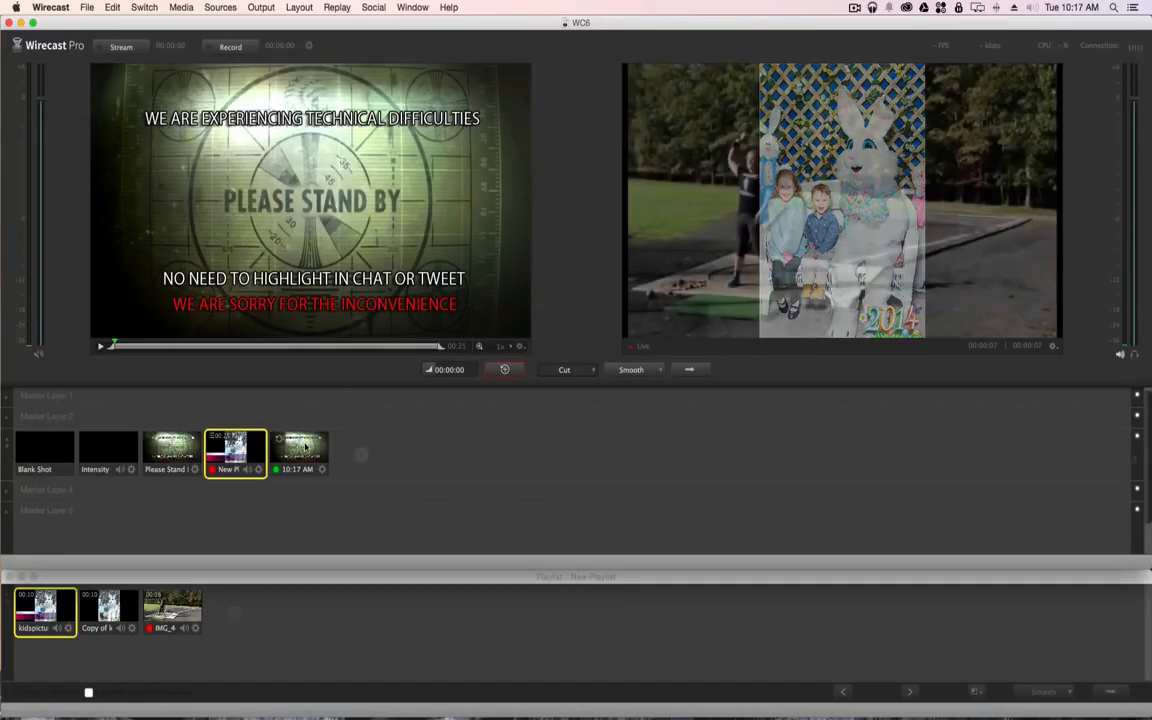
pyautogui.click(302, 450)
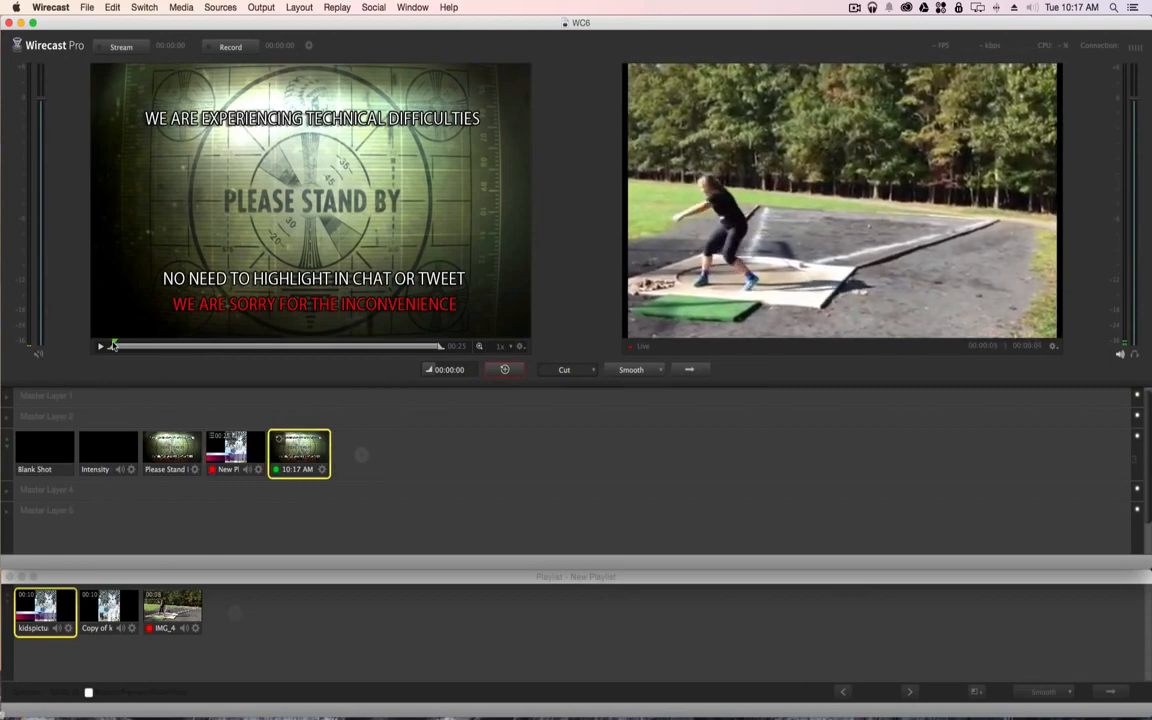
# Step: Trim the replay's in and out points to a segment about 1 second long around the titled picture, adjusting the timeline zoom
pyautogui.moveTo(117, 345); pyautogui.dragTo(233, 347)
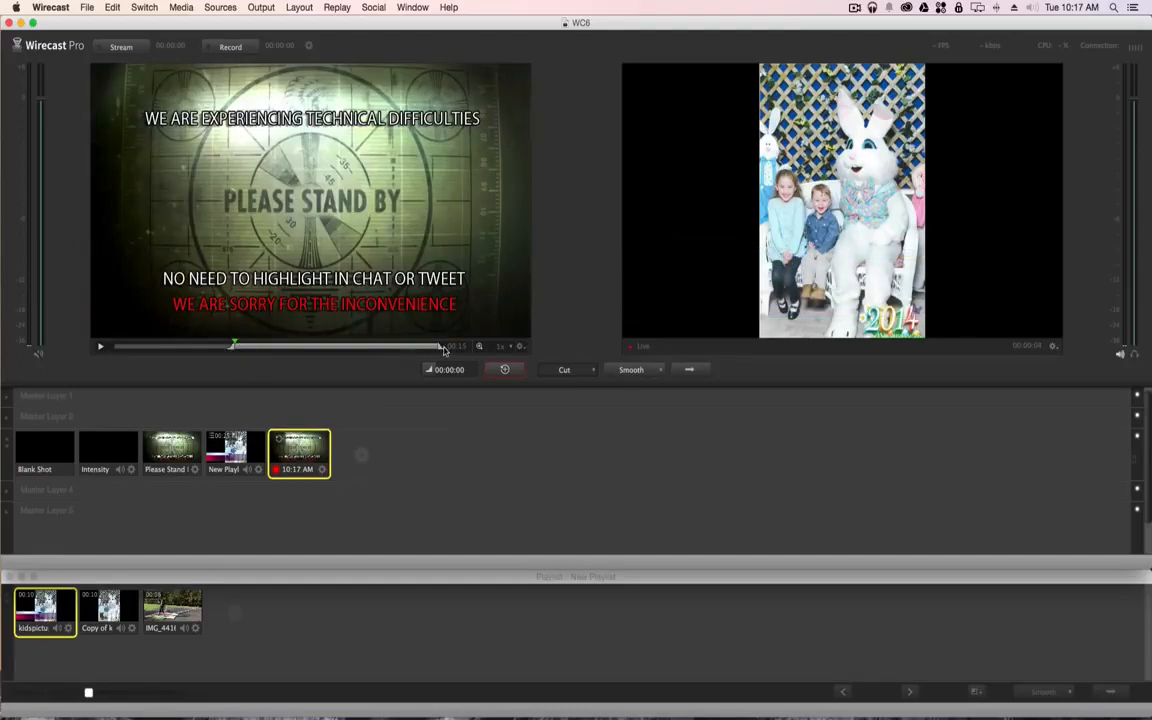
pyautogui.moveTo(440, 349); pyautogui.dragTo(251, 350)
pyautogui.moveTo(228, 349); pyautogui.dragTo(257, 349)
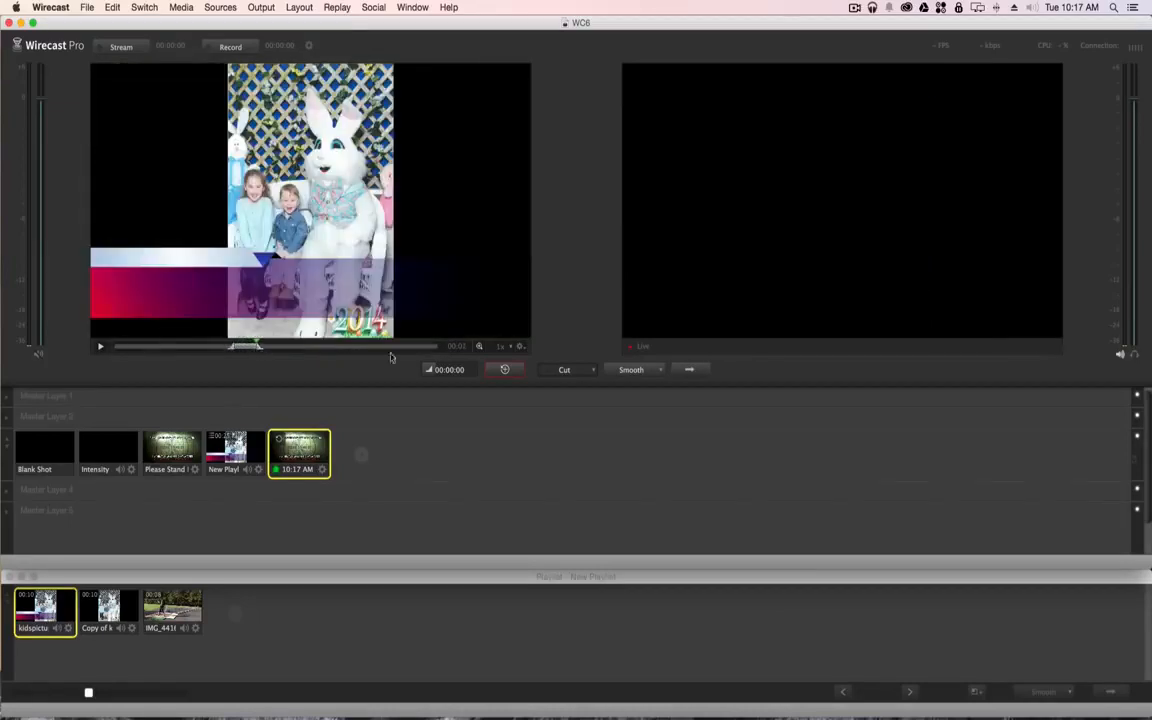
pyautogui.click(480, 347)
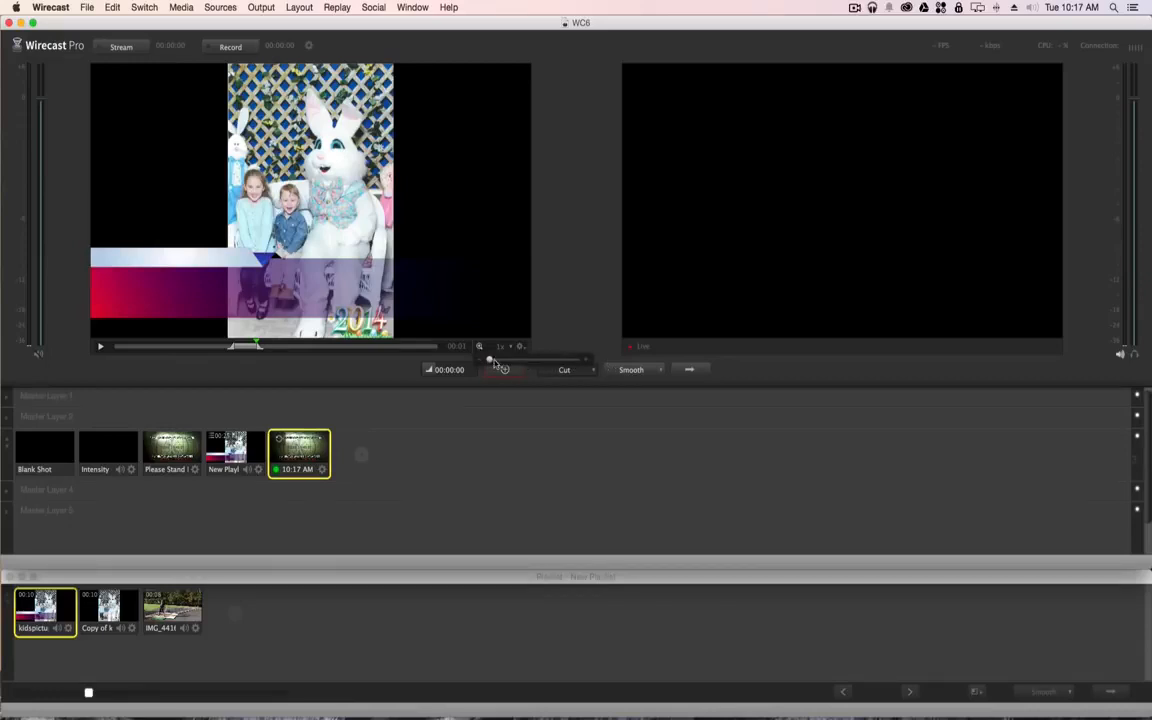
pyautogui.click(386, 371)
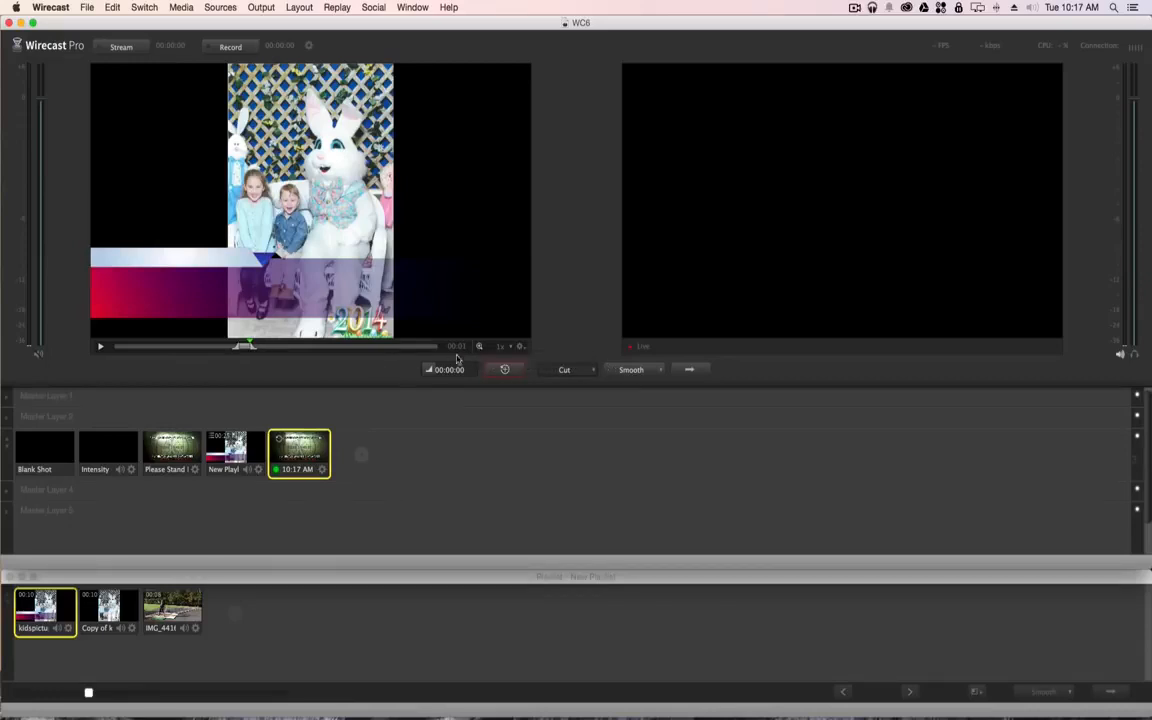
# Step: Set the replay's playback speed to 2x and check which replay recording the shot uses
pyautogui.click(503, 346)
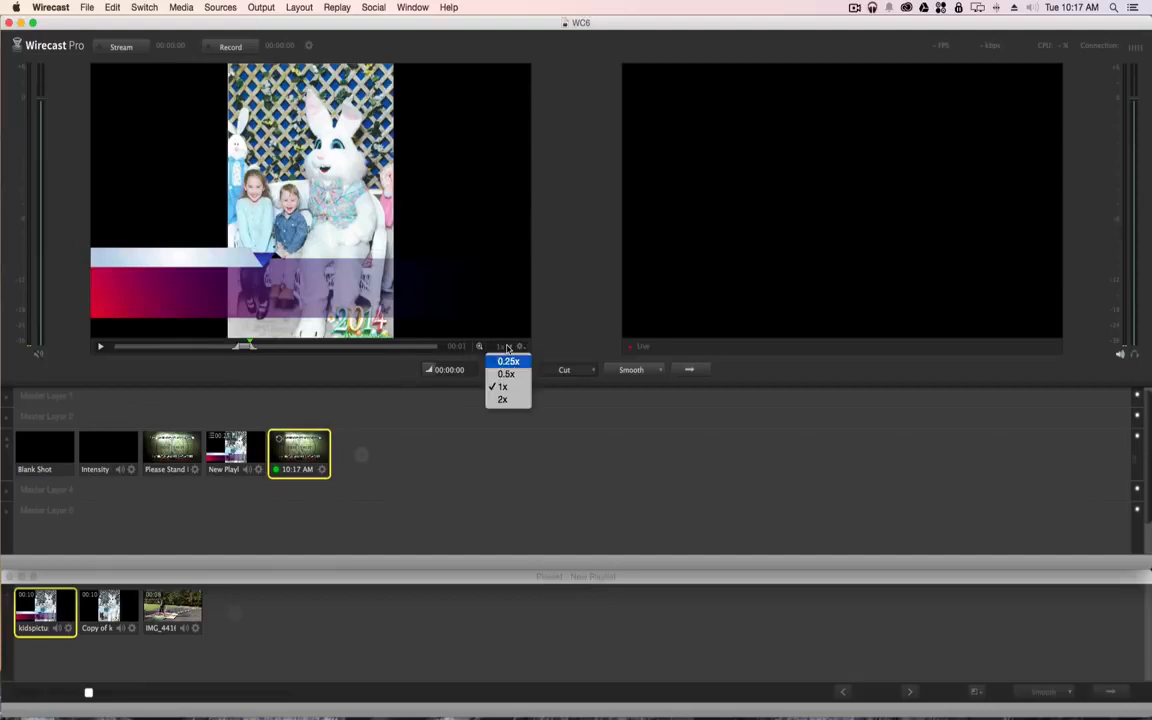
pyautogui.click(501, 401)
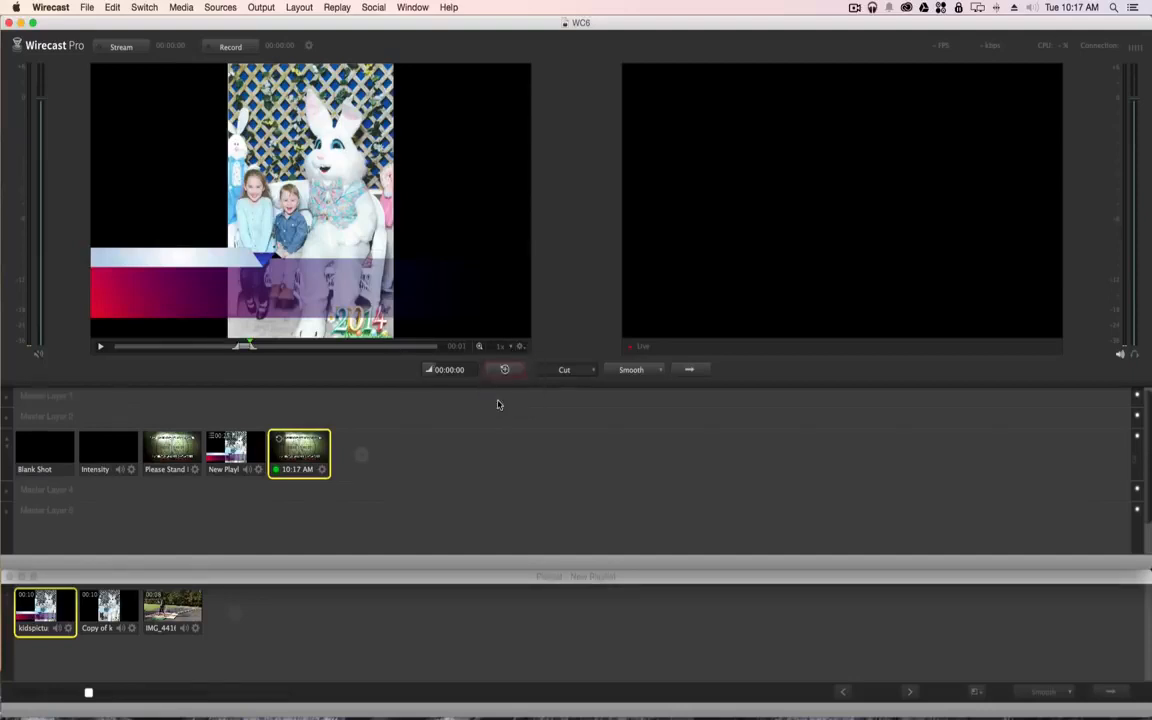
pyautogui.click(521, 347)
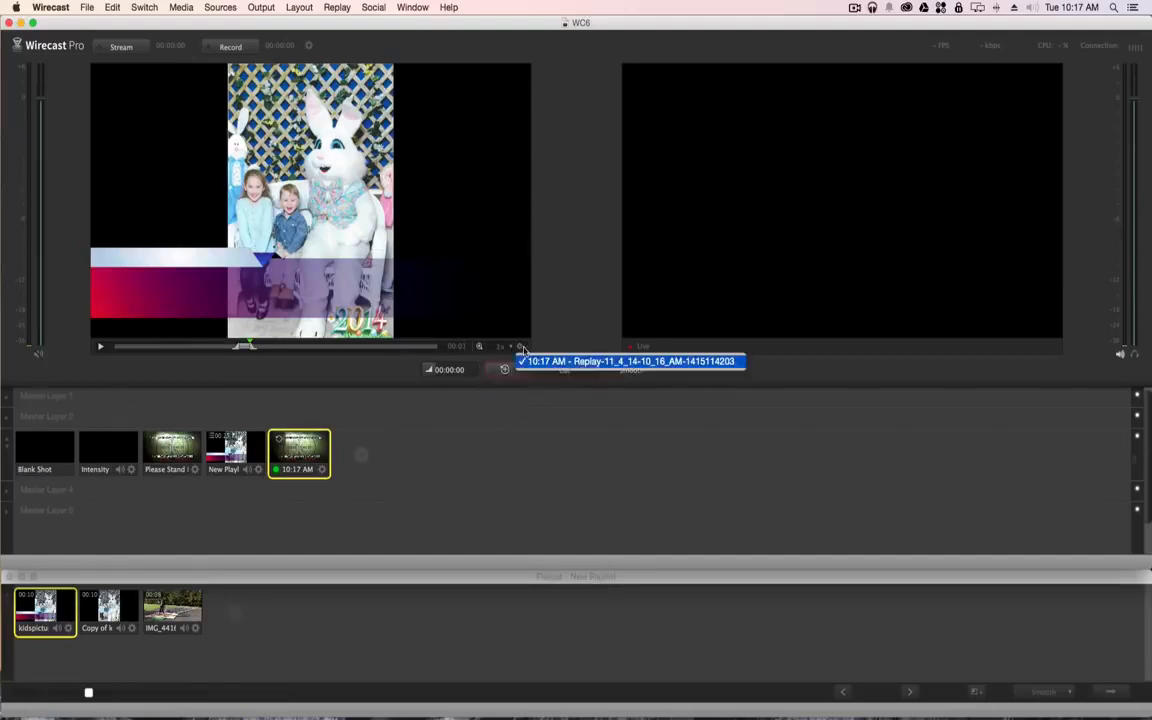
pyautogui.click(575, 325)
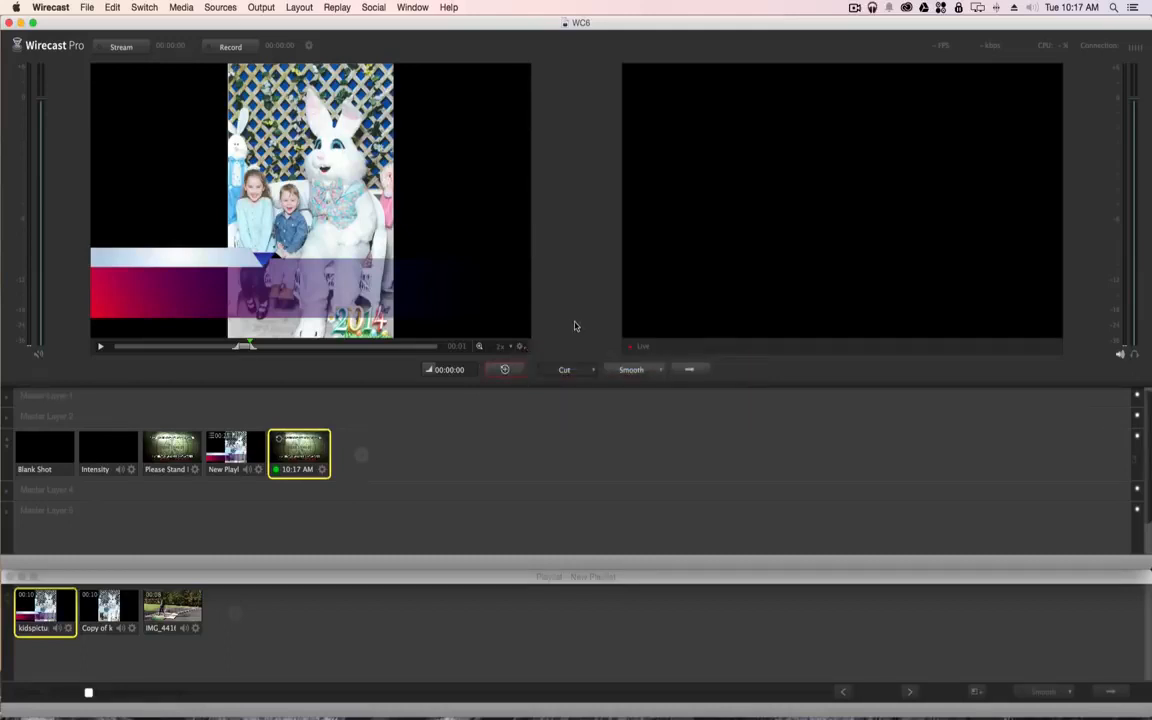
# Step: Edit the replay shot's media properties so that it loops when finished
pyautogui.doubleClick(297, 455)
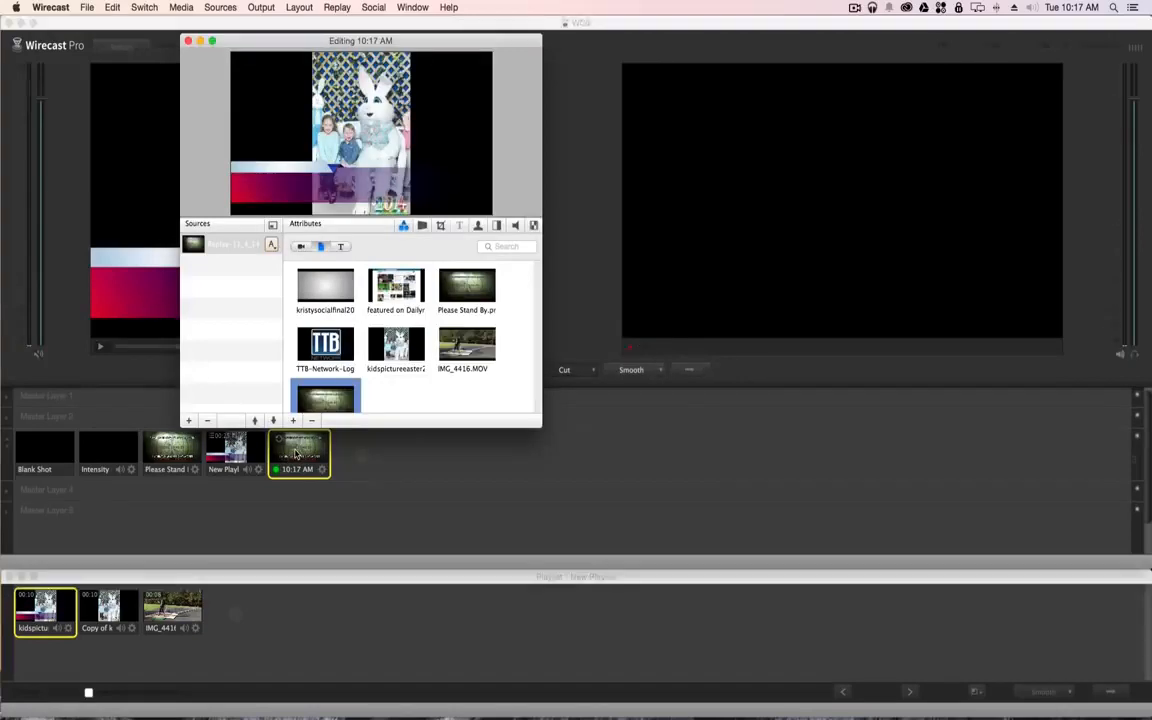
pyautogui.click(517, 225)
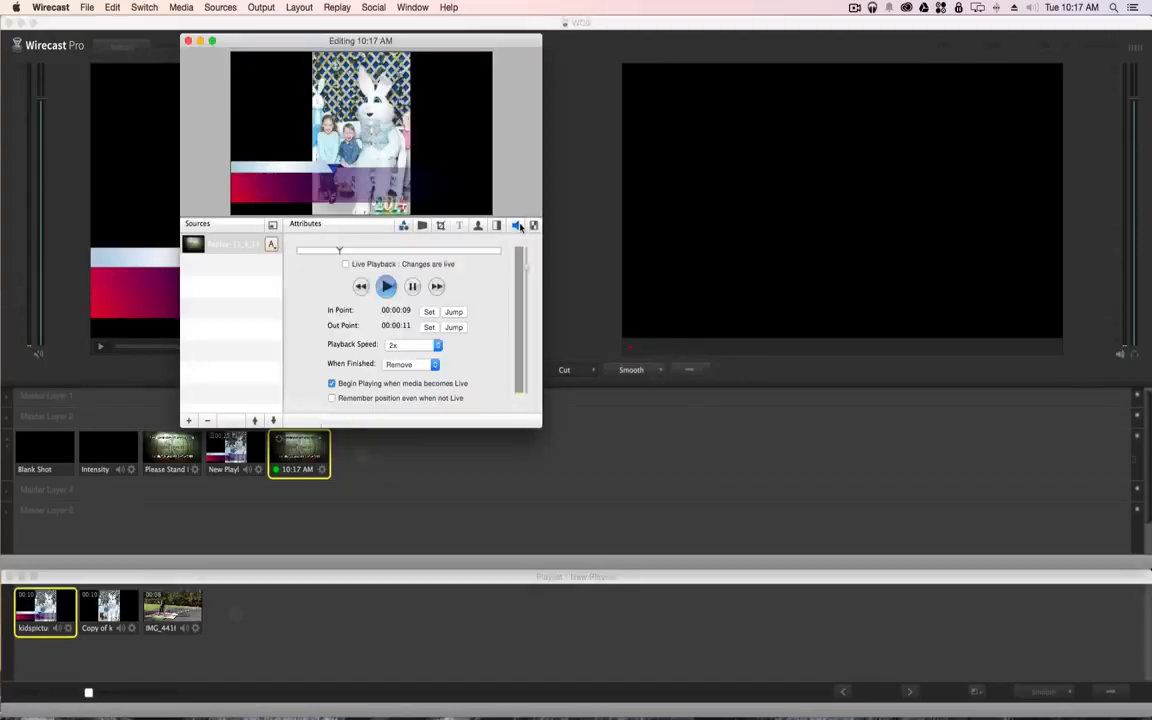
pyautogui.click(405, 365)
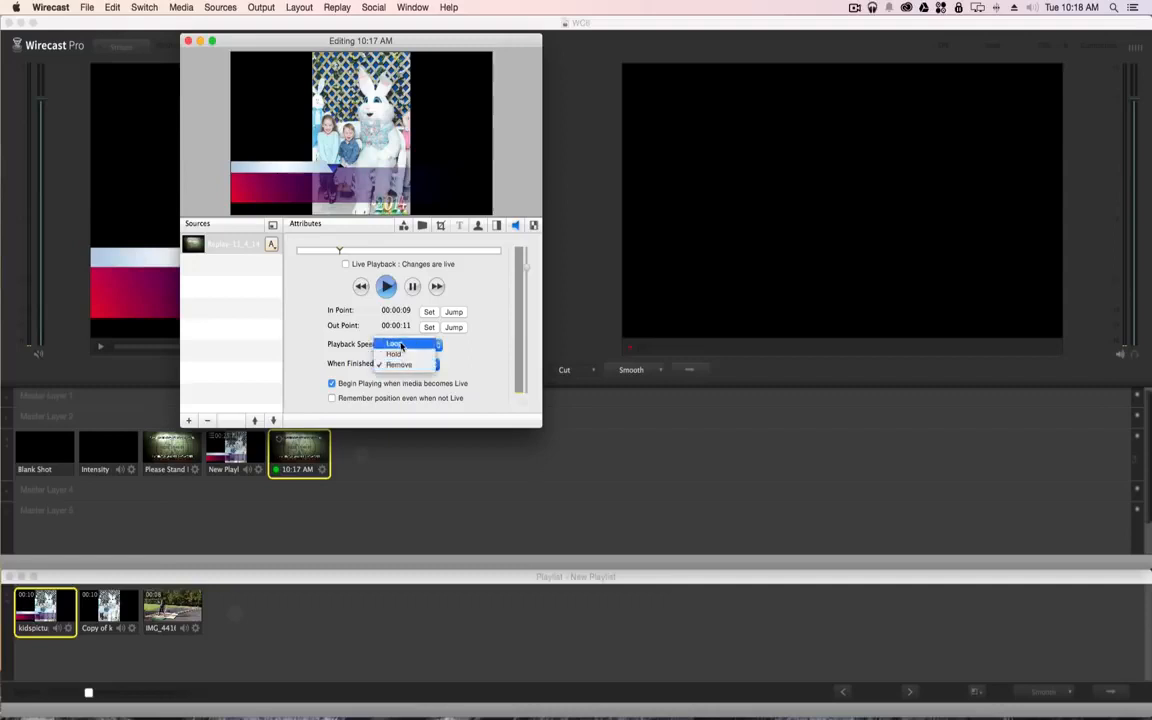
pyautogui.click(400, 345)
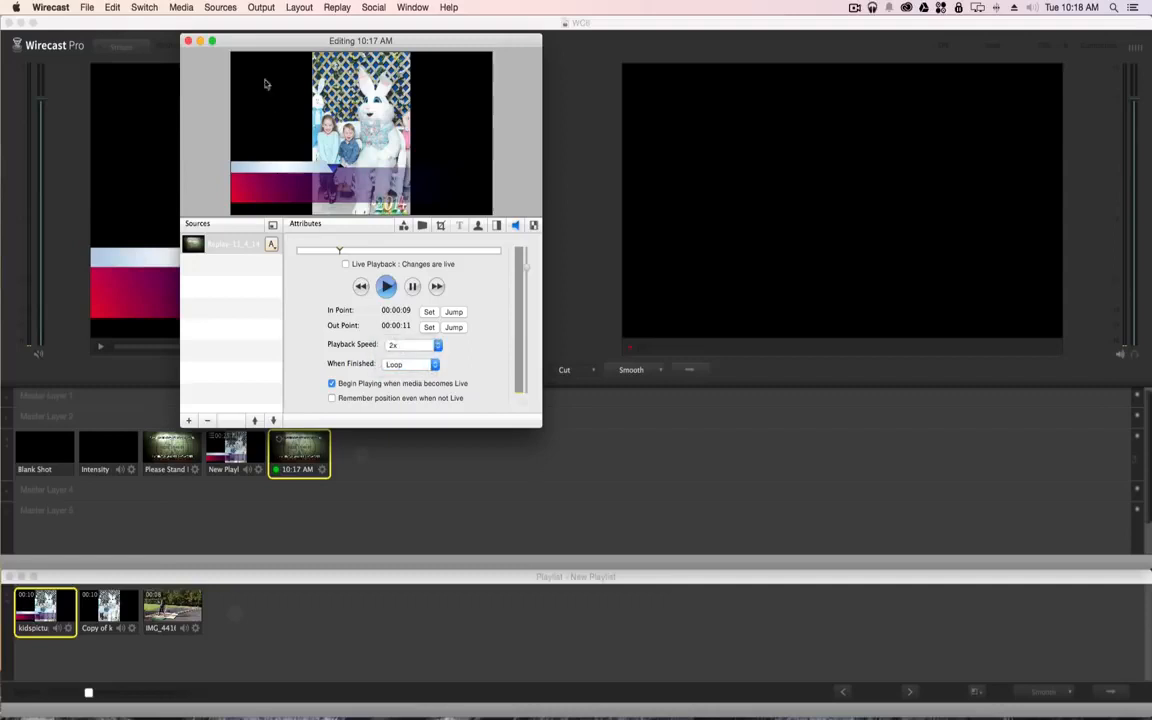
pyautogui.click(187, 42)
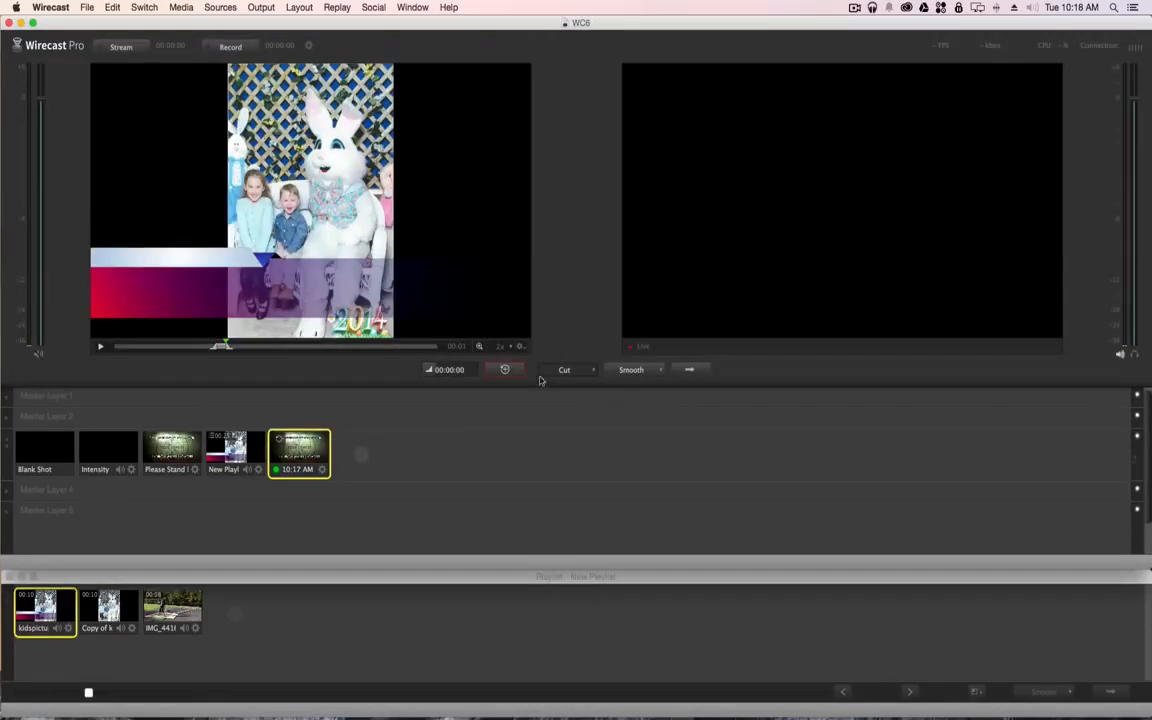
# Step: Send the looping replay live, slow its playback speed to 0.25x, and play it live and in the preview
pyautogui.click(689, 371)
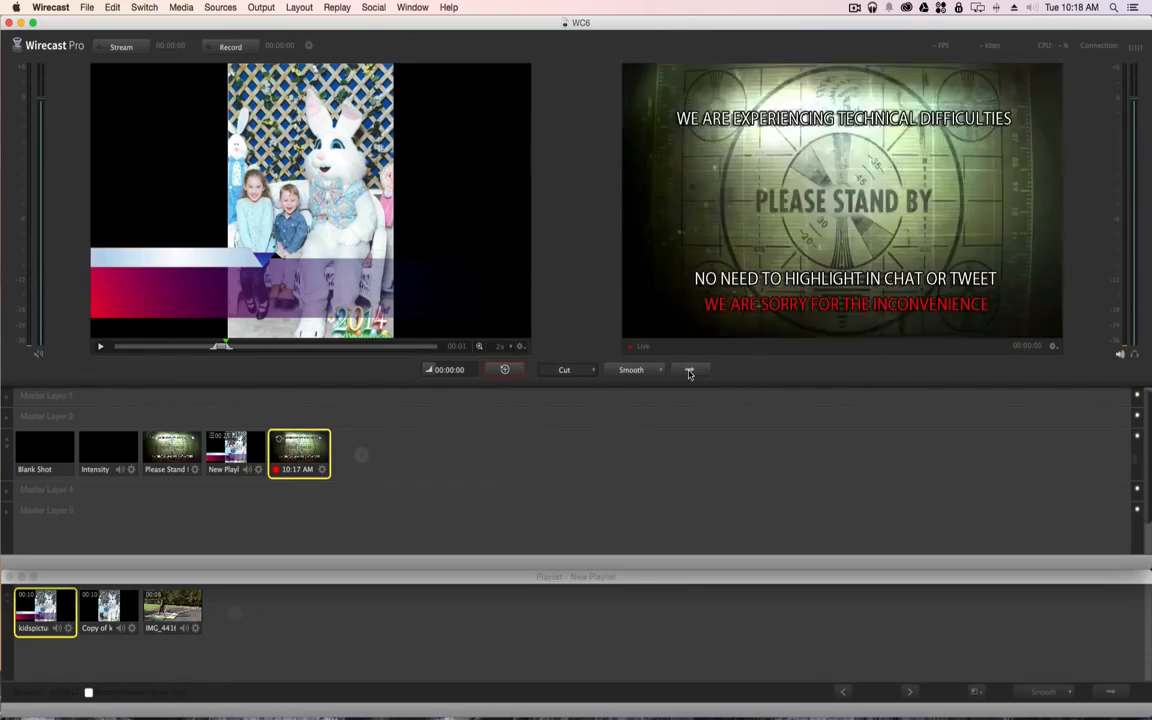
pyautogui.click(503, 348)
pyautogui.click(506, 364)
pyautogui.click(687, 371)
pyautogui.click(685, 374)
pyautogui.click(100, 347)
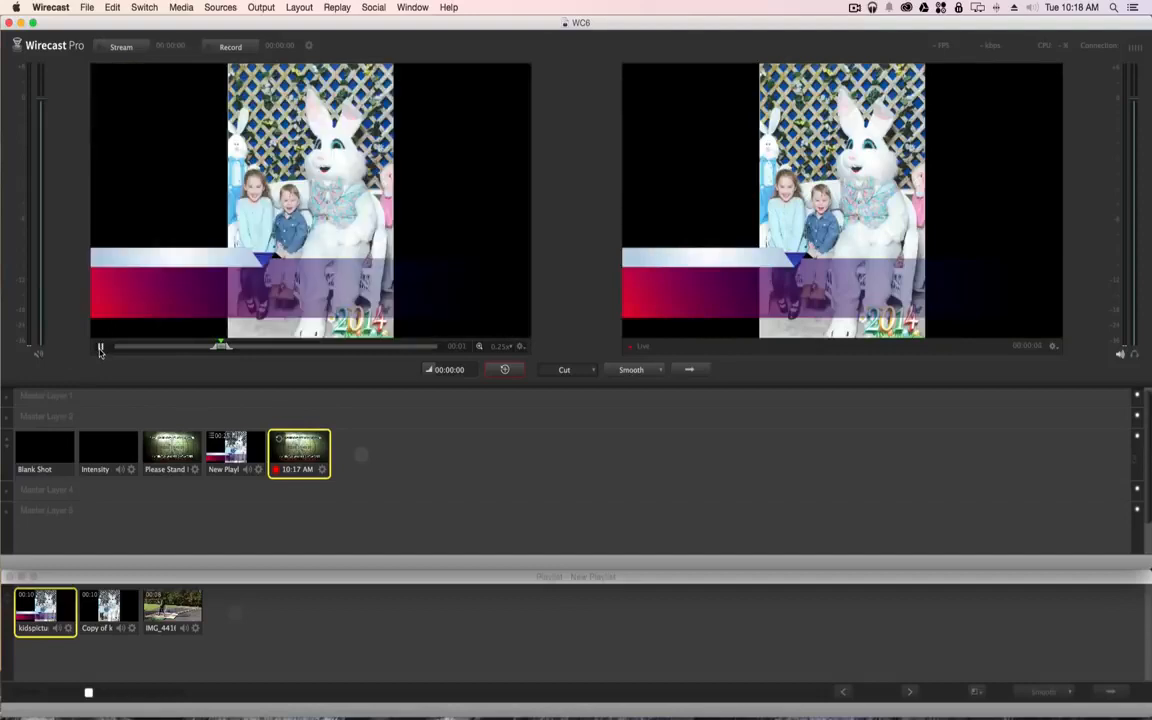
pyautogui.click(100, 348)
# Step: Send the blank shot live and deactivate the replay feature
pyautogui.click(45, 450)
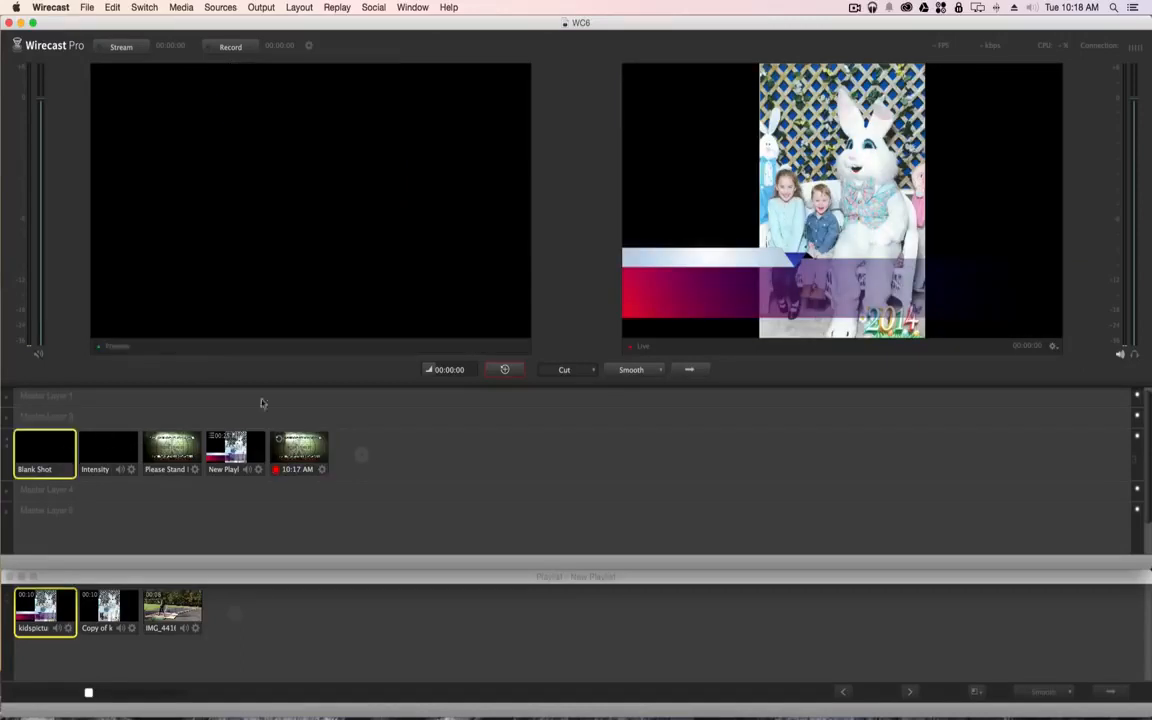
pyautogui.click(690, 370)
pyautogui.click(337, 7)
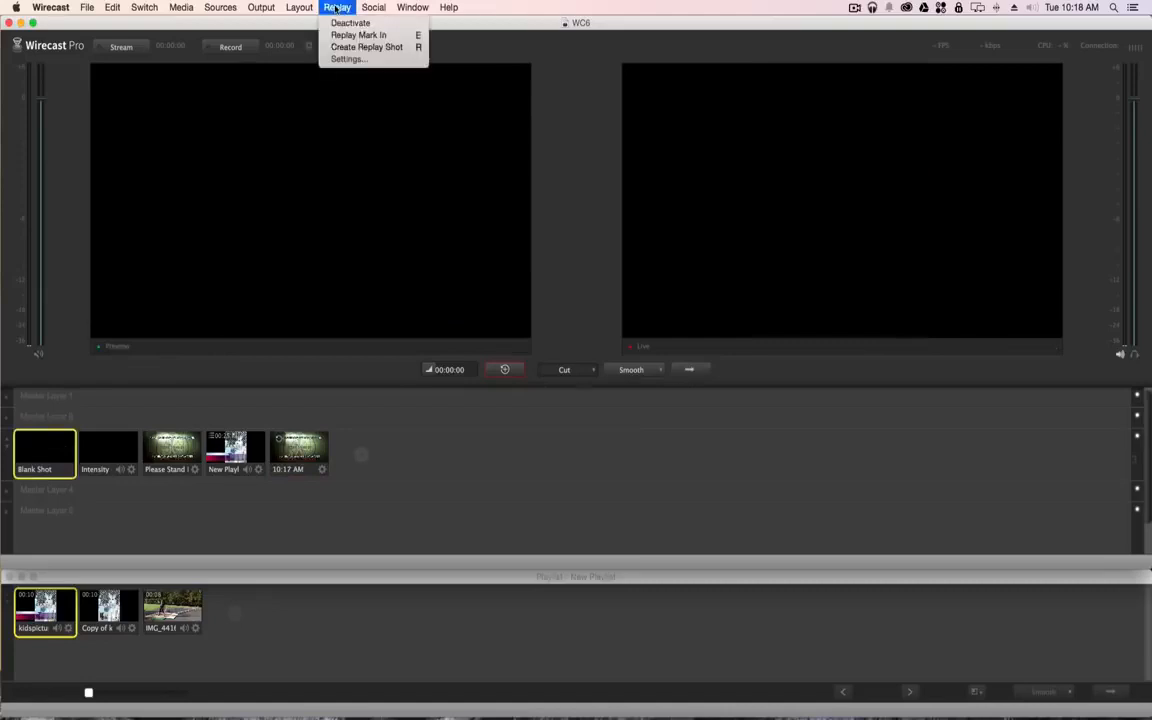
pyautogui.click(350, 22)
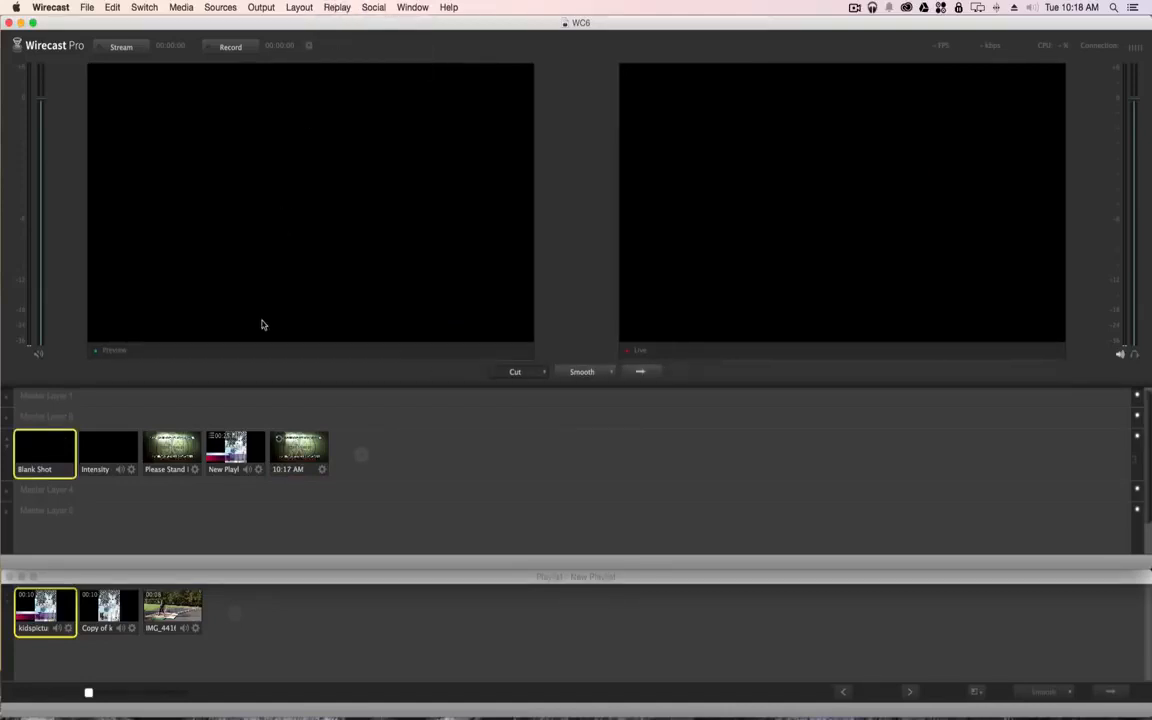
# Step: Delete the 10:17 AM replay shot and remove the replay recordings associated only with it
pyautogui.click(295, 452)
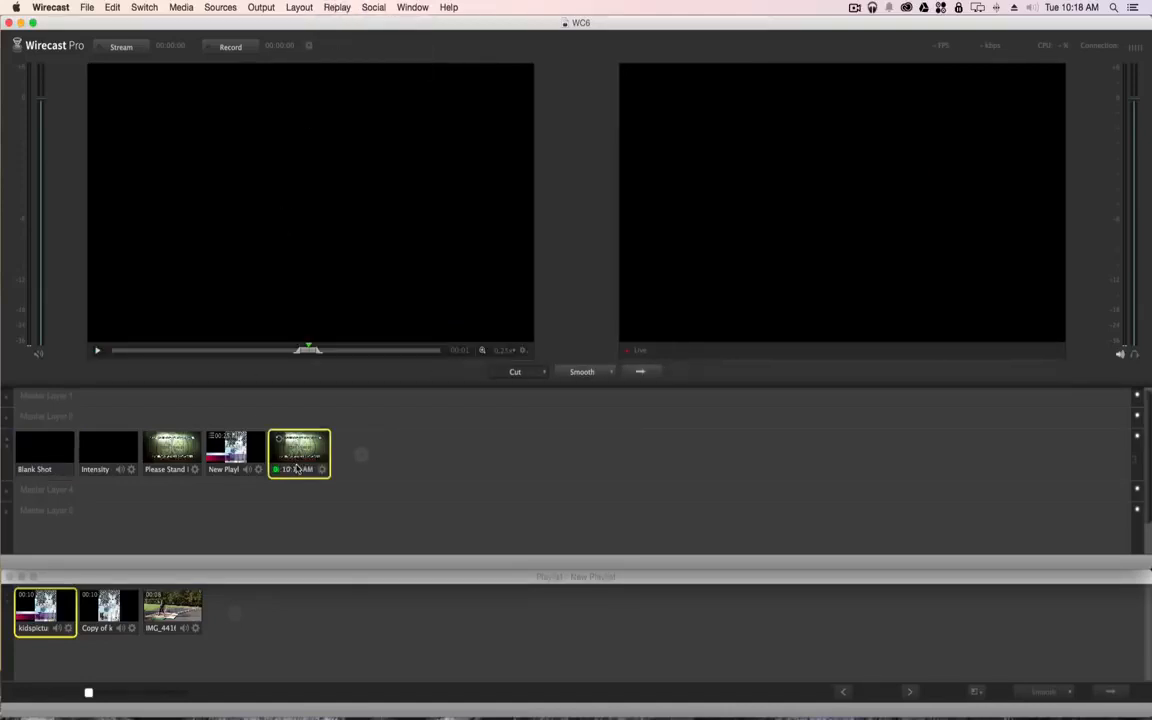
pyautogui.rightClick(300, 468)
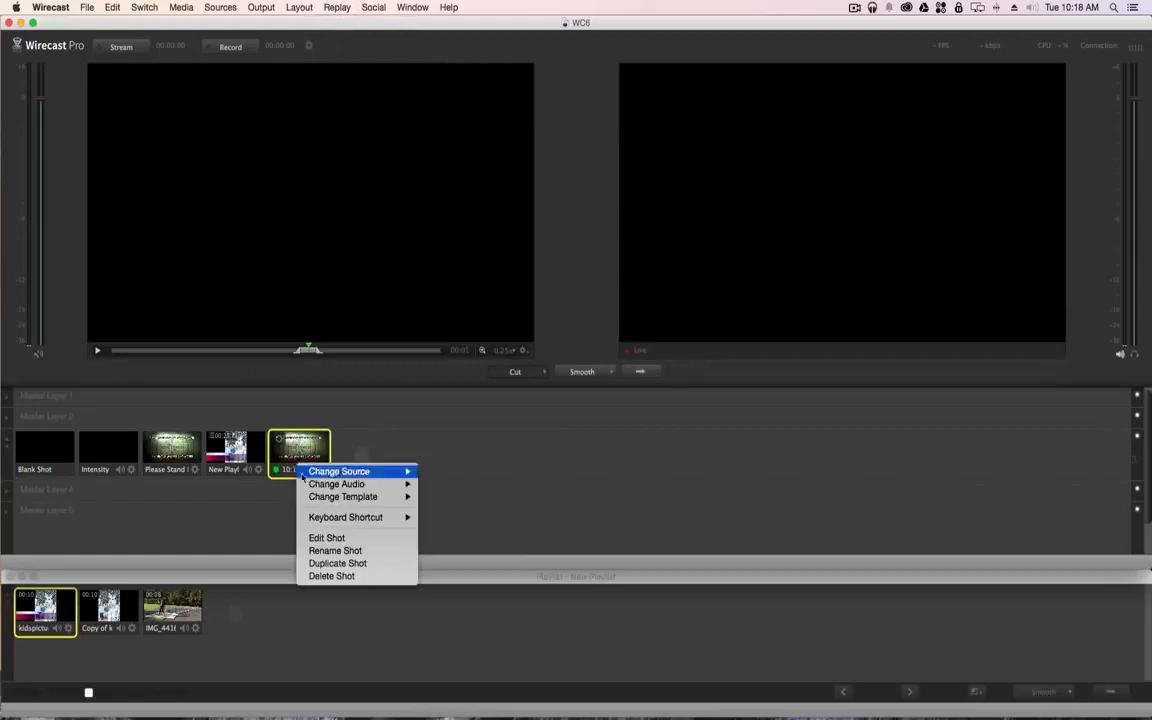
pyautogui.click(322, 576)
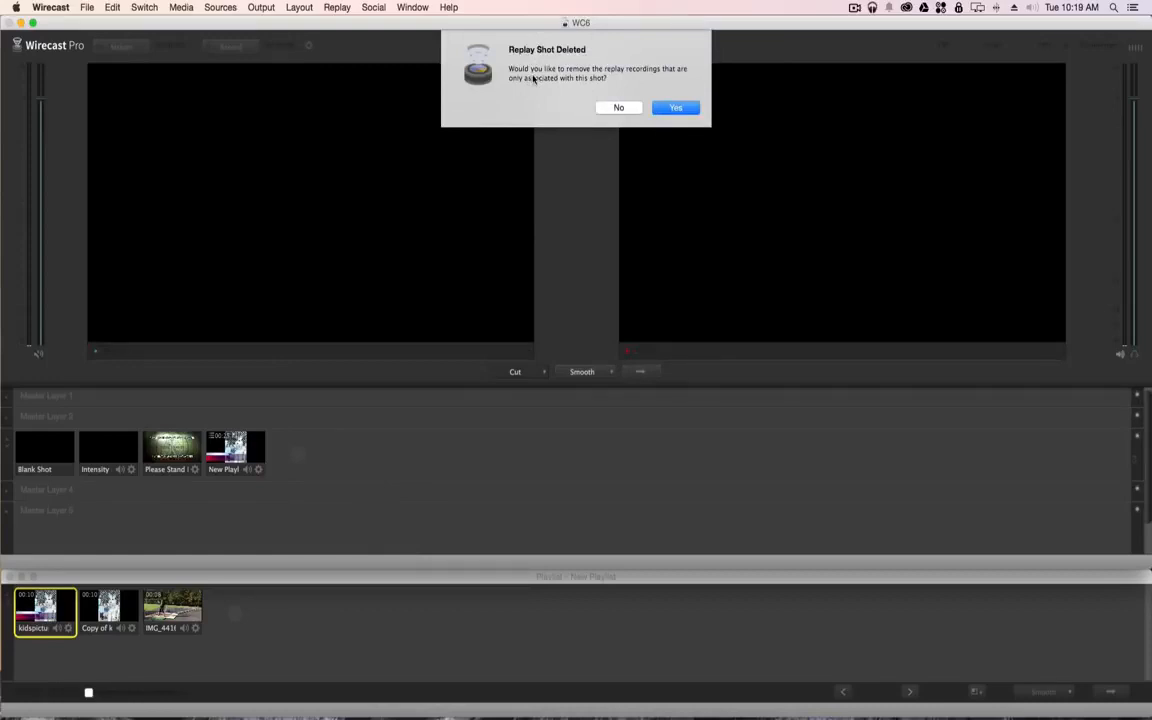
pyautogui.click(674, 108)
# Step: Switch to Finder and add manifest.wreplay from the replay folder in Movies to Master Layer 3 as a new shot
pyautogui.moveTo(219, 692)
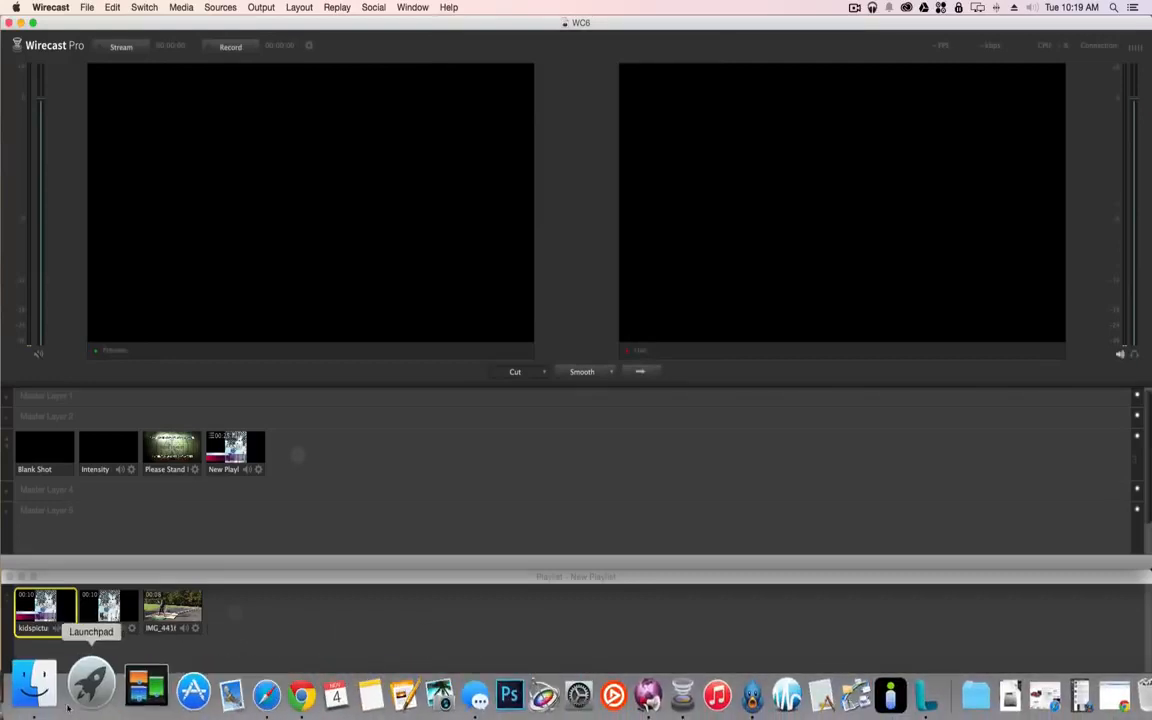
pyautogui.click(44, 682)
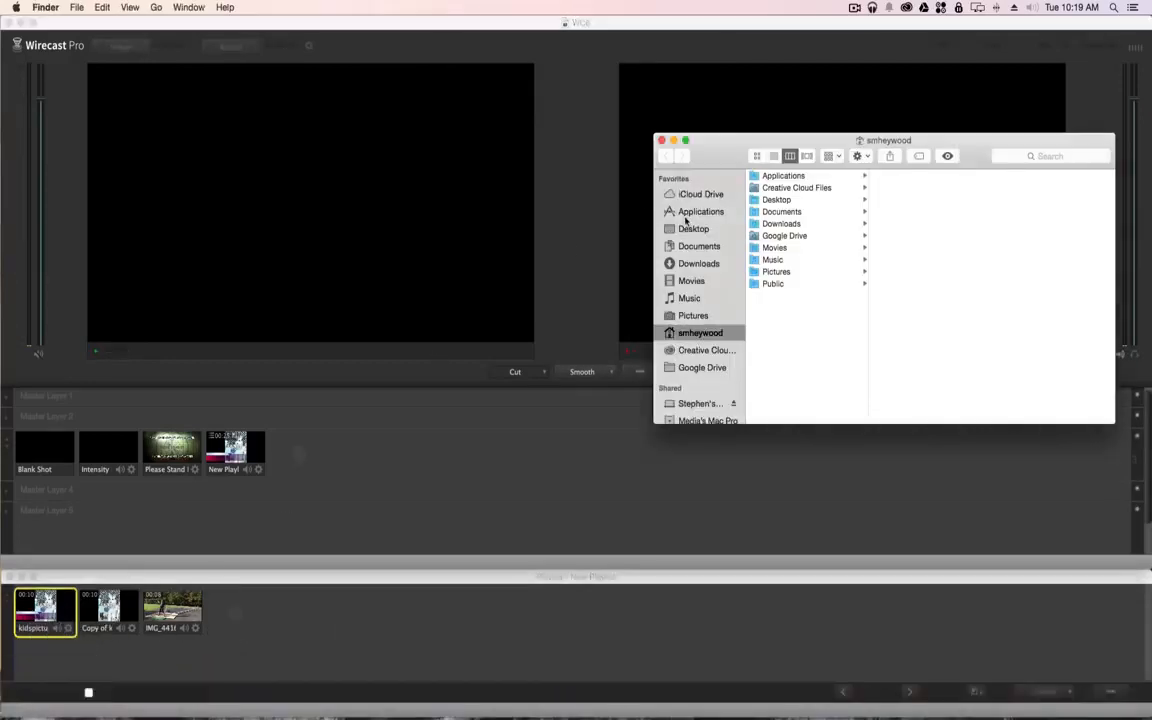
pyautogui.click(776, 249)
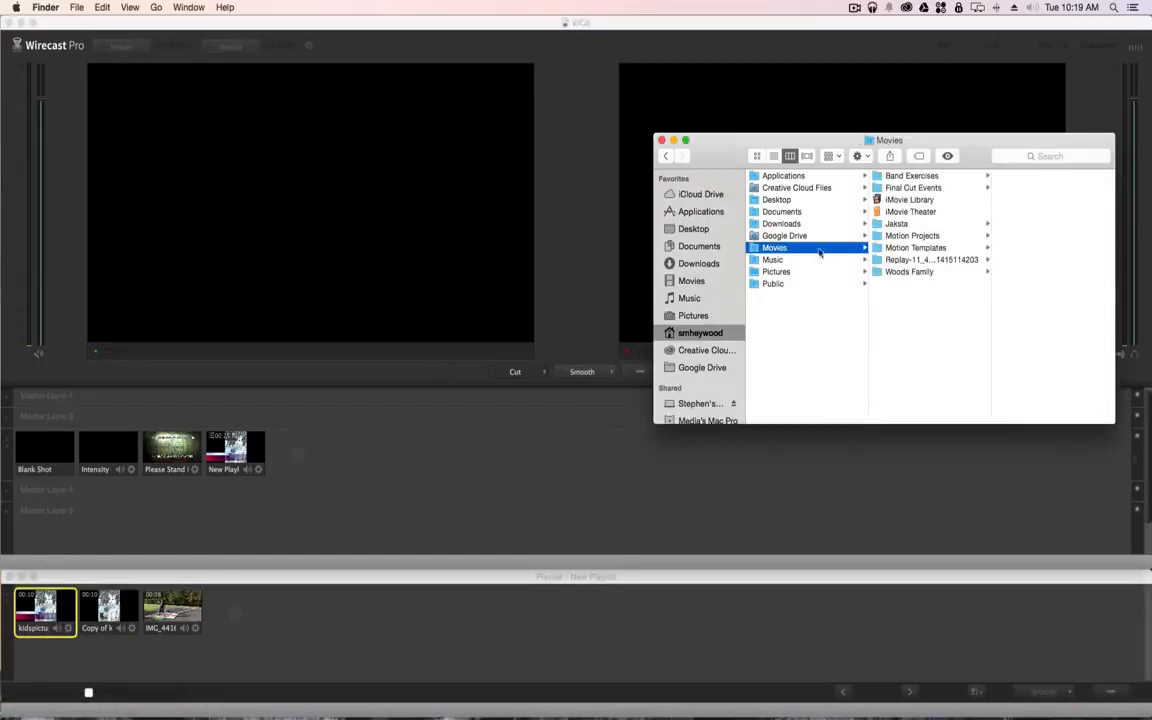
pyautogui.click(929, 262)
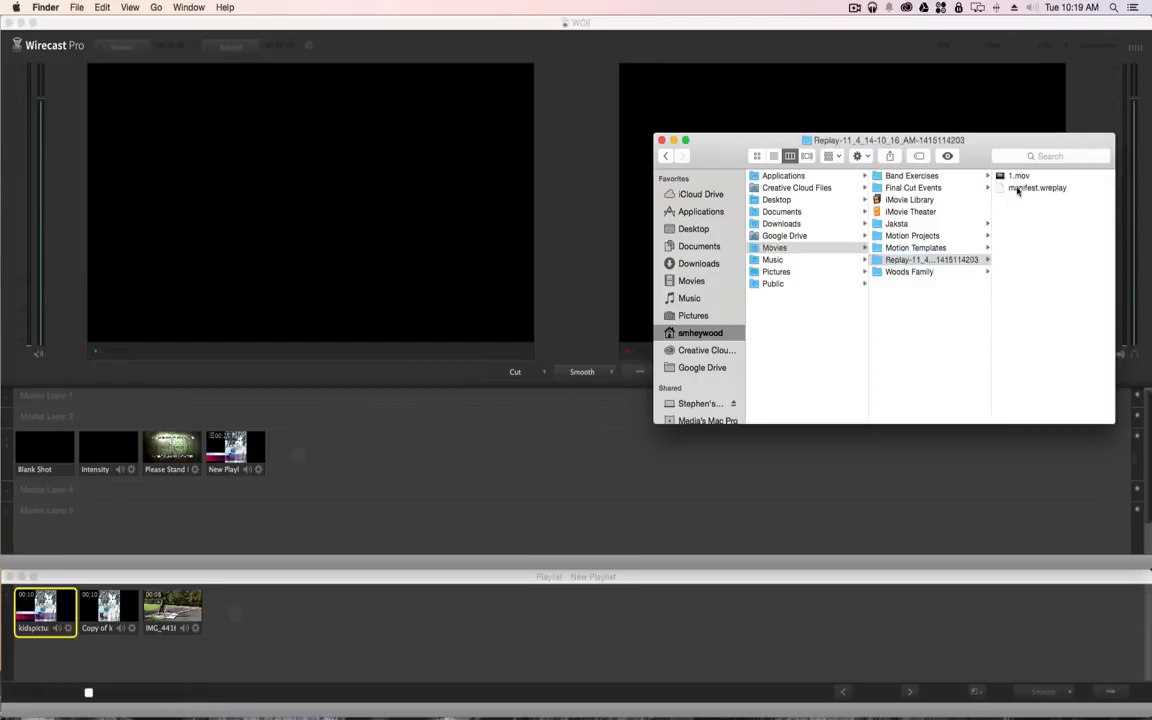
pyautogui.moveTo(1018, 189); pyautogui.dragTo(425, 464)
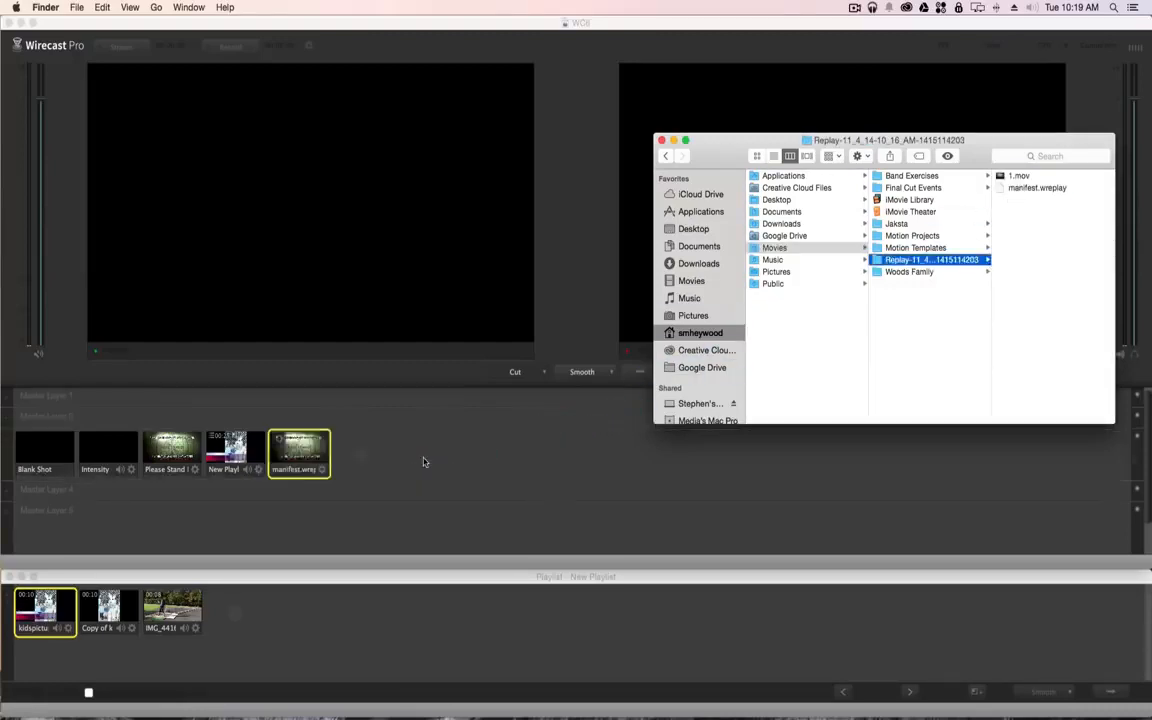
pyautogui.click(658, 147)
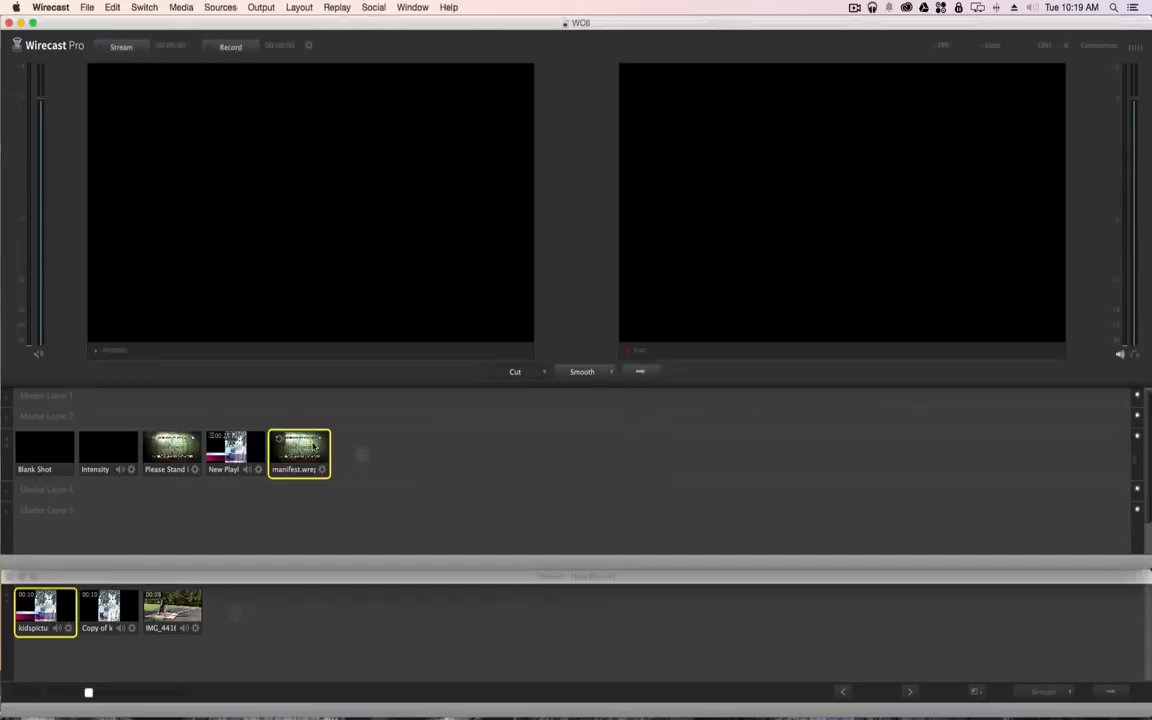
# Step: Preview the imported manifest.wreplay shot and trim its end so the replay lasts 10 seconds
pyautogui.click(313, 447)
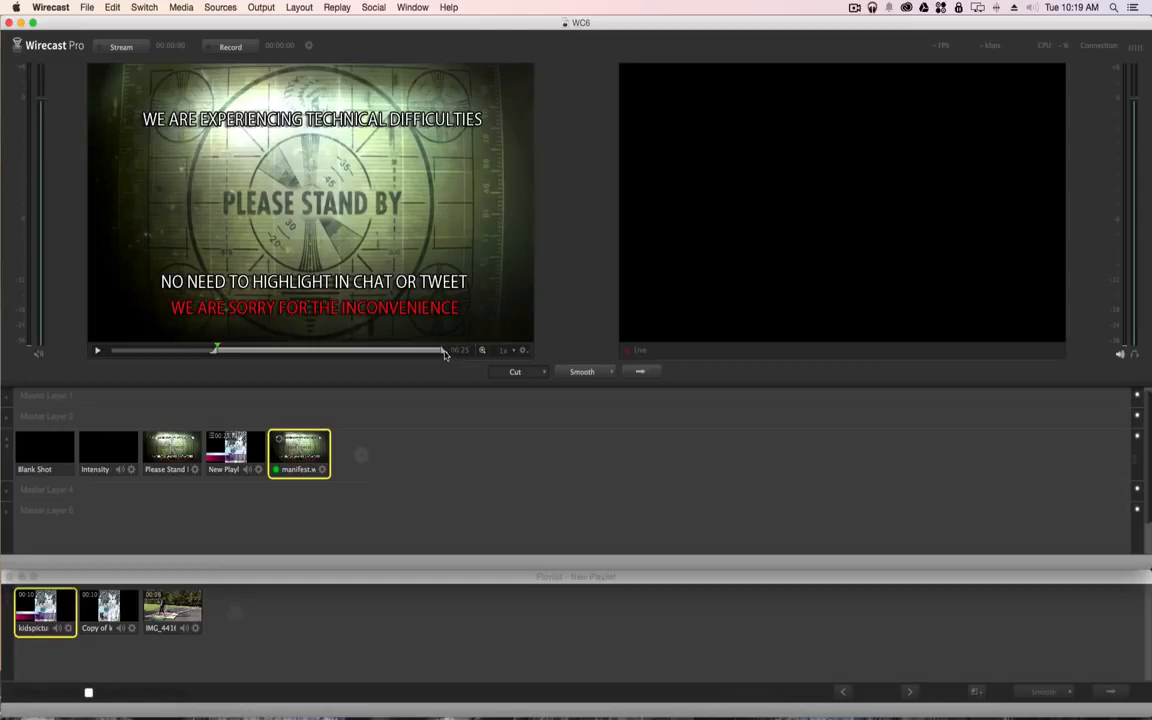
pyautogui.moveTo(445, 352); pyautogui.dragTo(310, 352)
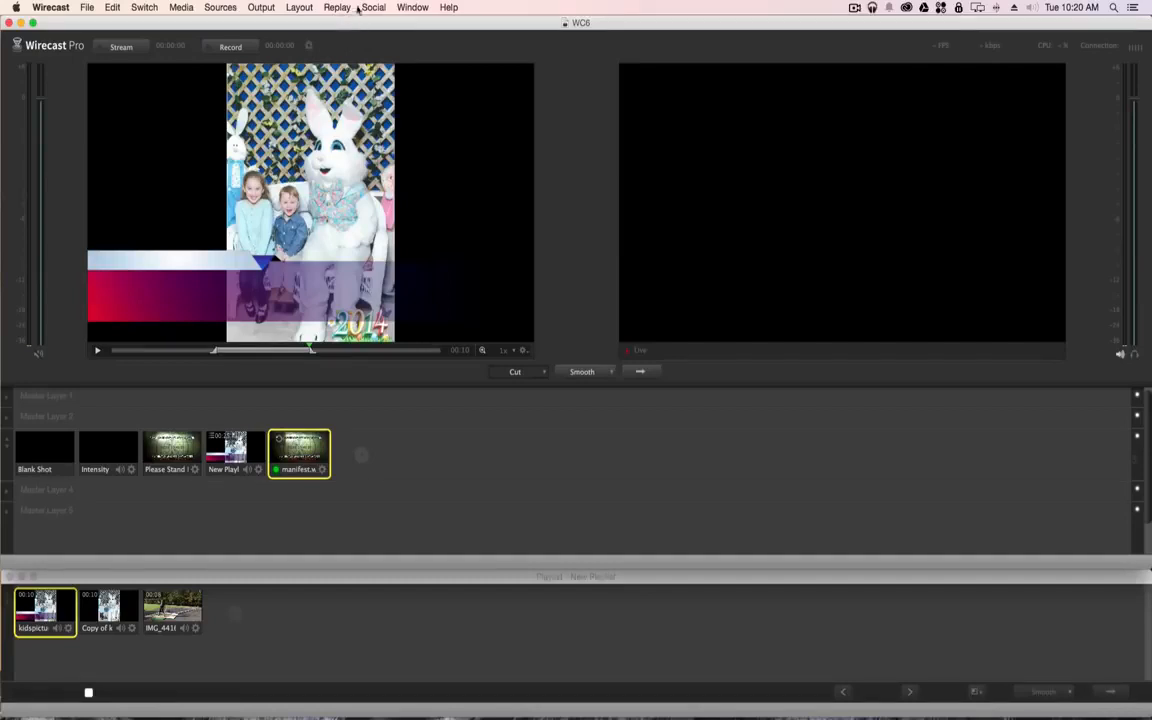
# Step: Enter the account username and password in the social settings, keep the Home Timeline feed type, and confirm
pyautogui.click(364, 7)
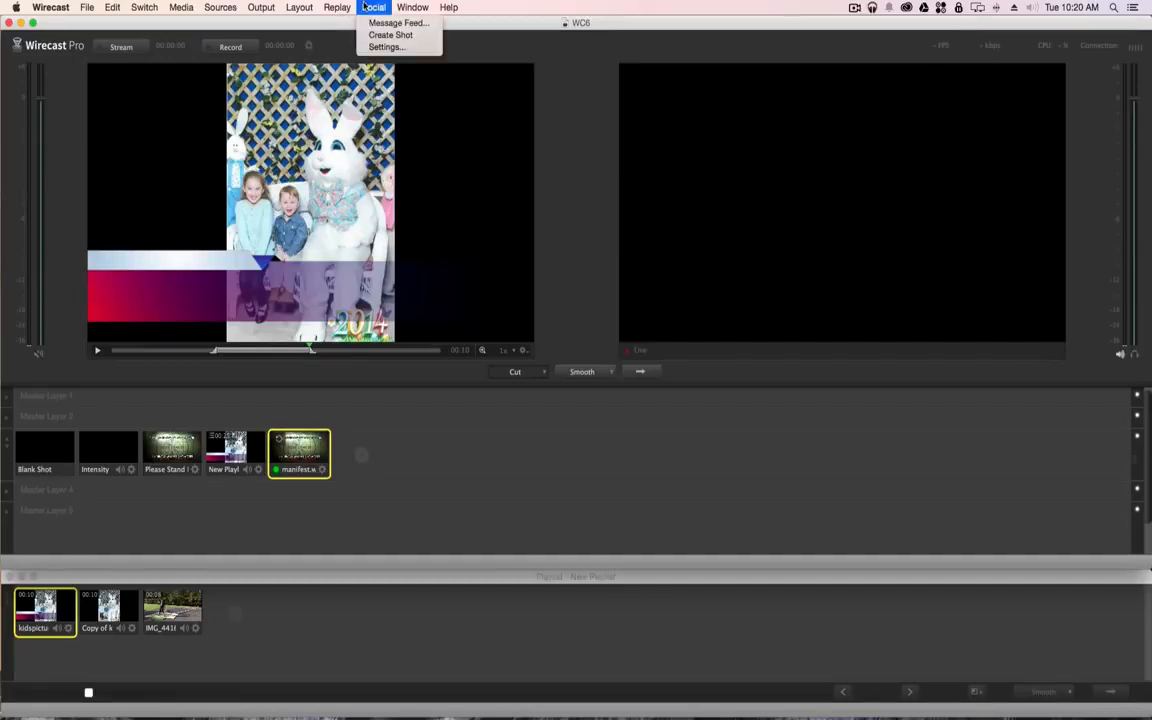
pyautogui.click(368, 52)
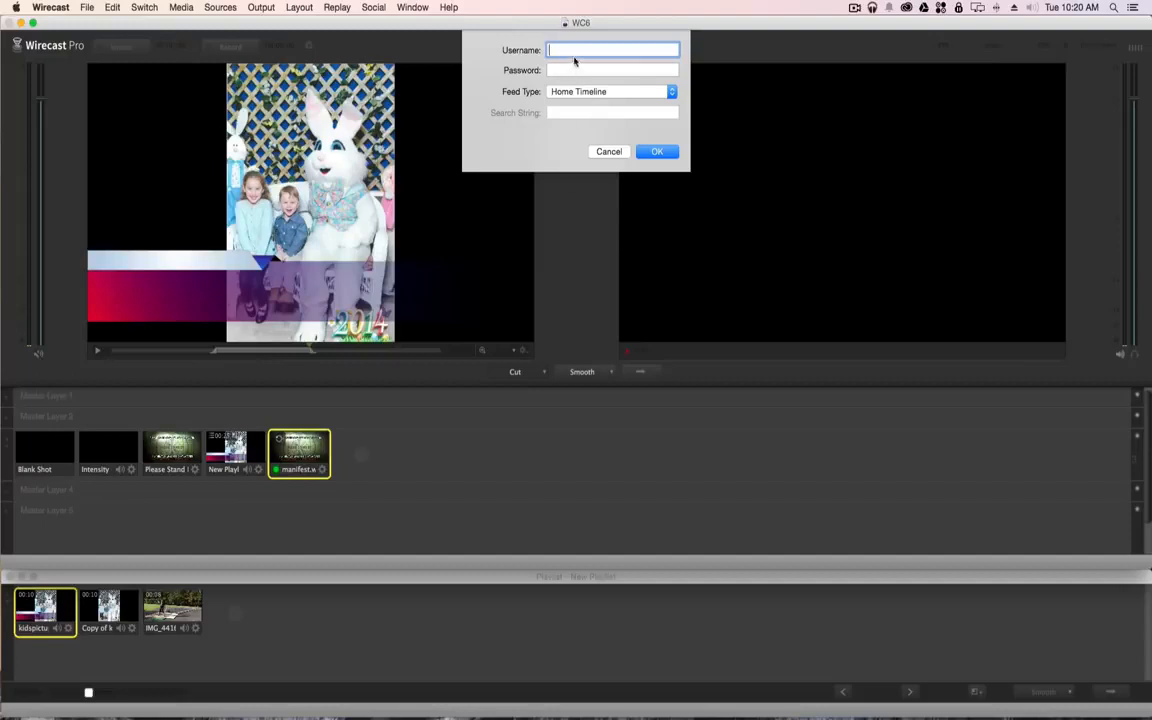
pyautogui.write('thetechbuzz')
pyautogui.press('Tab')
pyautogui.write('••••••••')
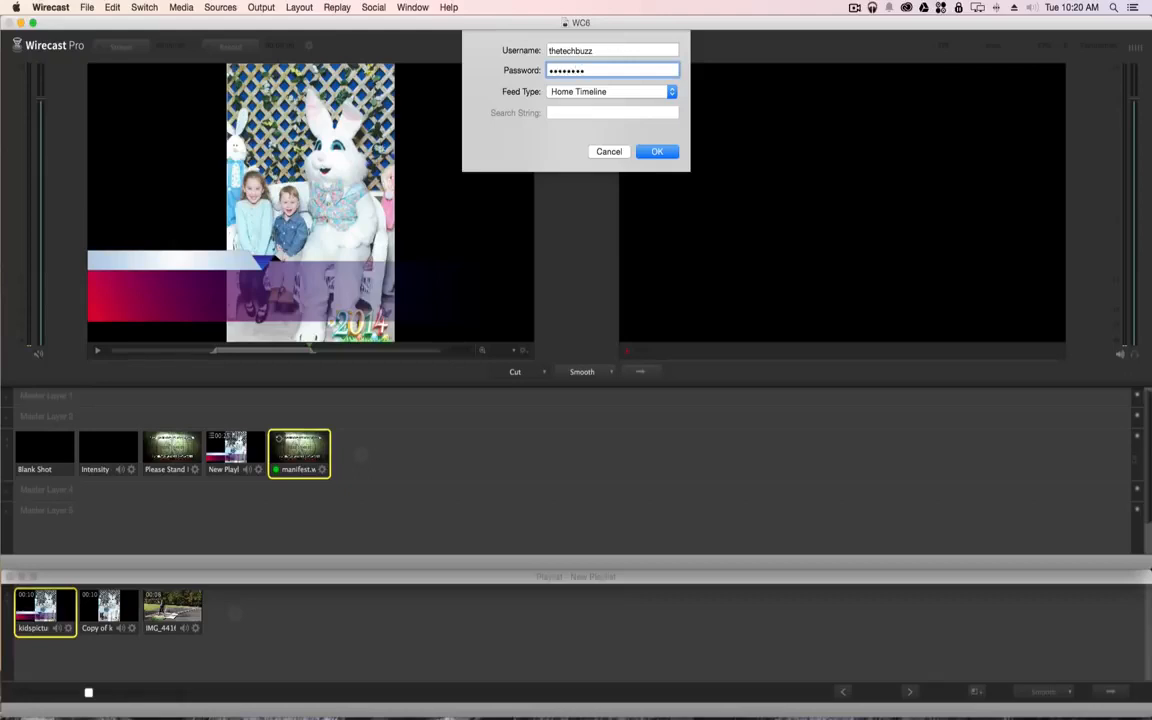
pyautogui.click(656, 152)
pyautogui.click(668, 111)
pyautogui.press('BackSpace')
pyautogui.write('•••••••••••')
pyautogui.press('Return')
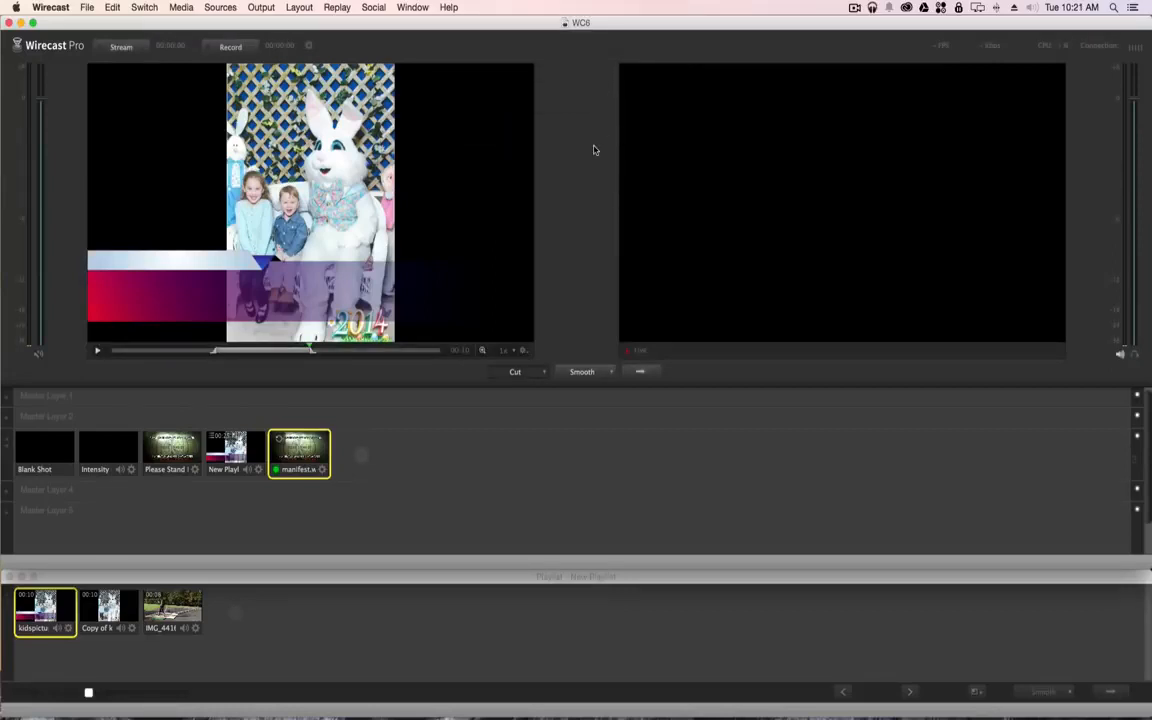
# Step: Open the social message feed and make several messages live one after another, ending with the first message in the list
pyautogui.click(374, 7)
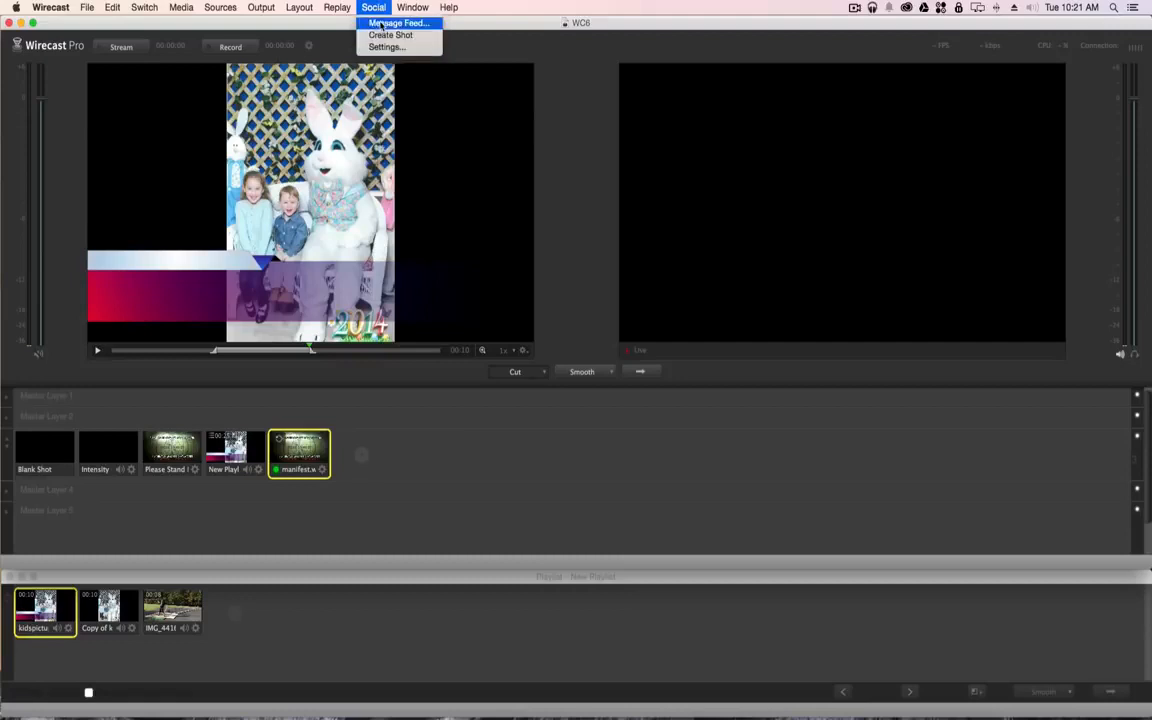
pyautogui.click(382, 24)
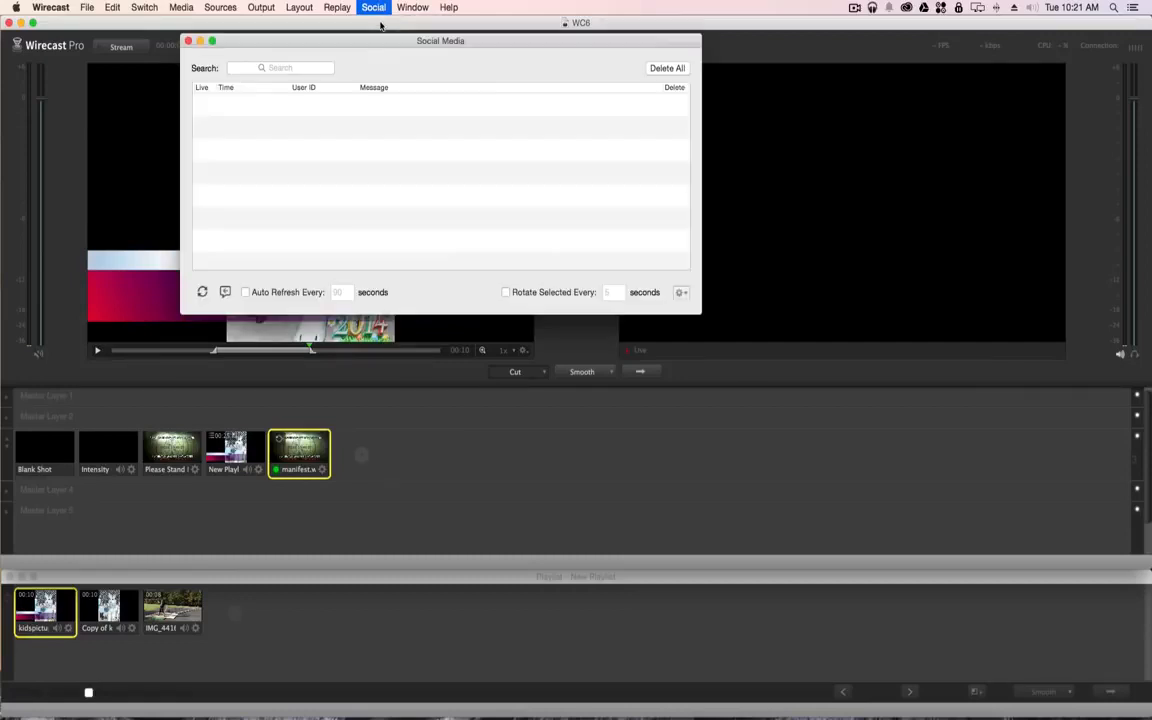
pyautogui.moveTo(325, 44); pyautogui.dragTo(618, 199)
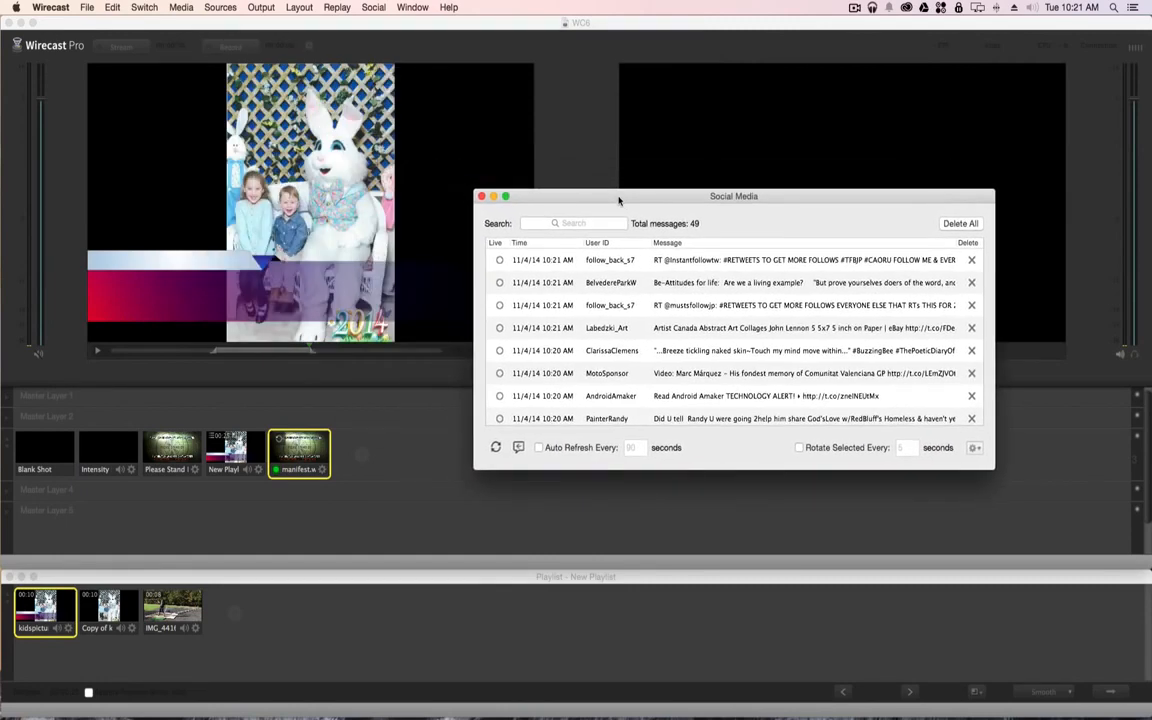
pyautogui.click(499, 260)
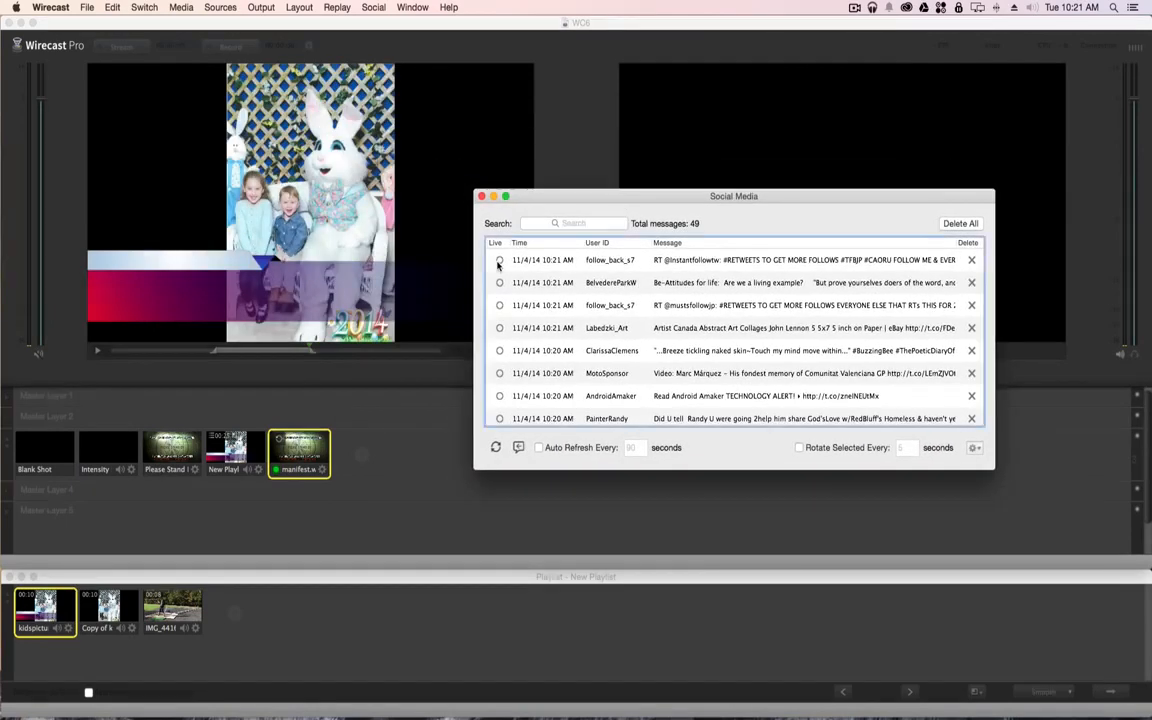
pyautogui.click(499, 284)
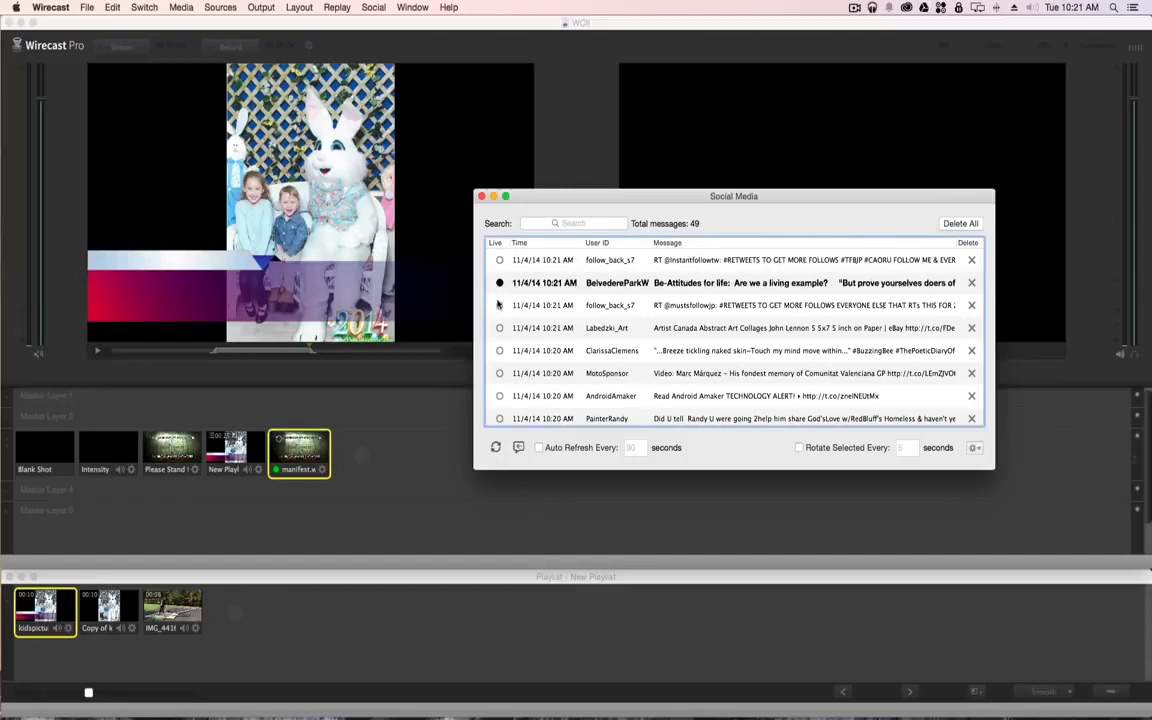
pyautogui.click(498, 307)
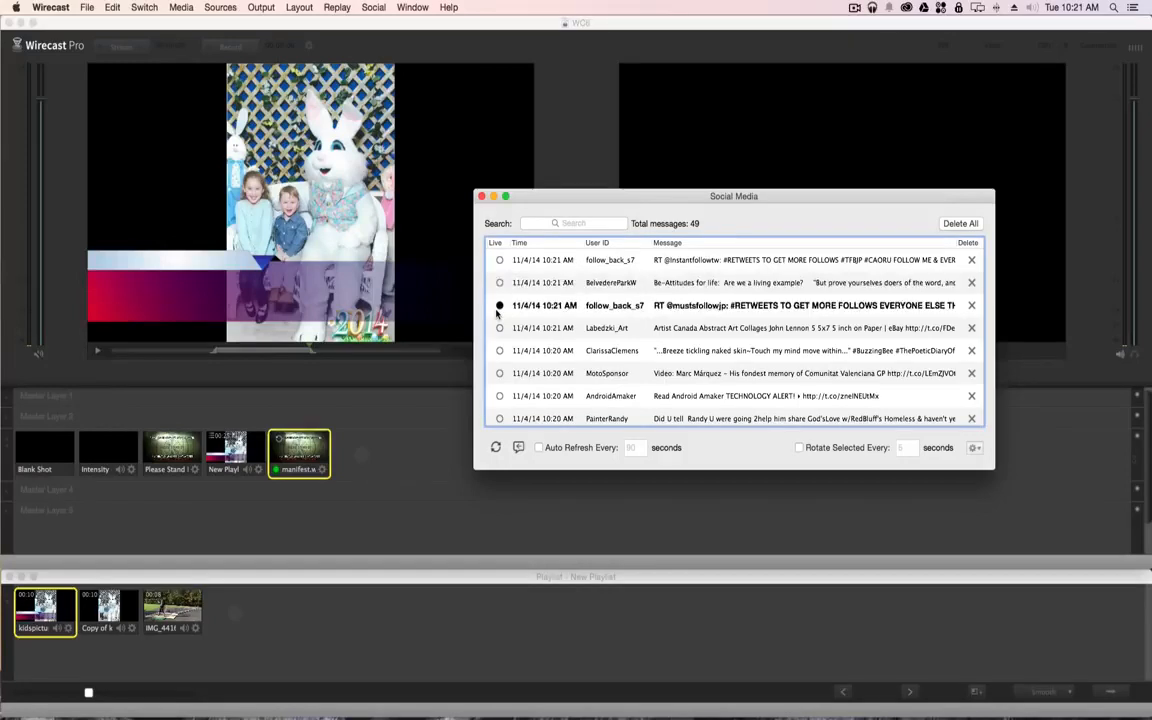
pyautogui.click(499, 328)
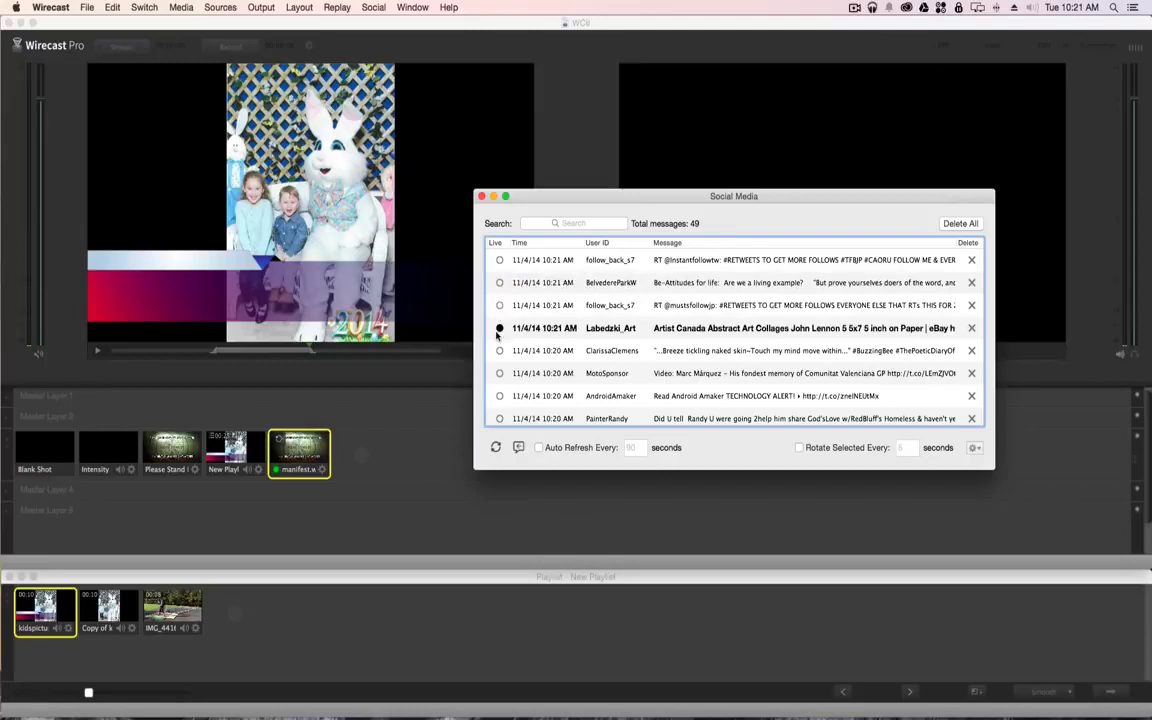
pyautogui.click(500, 260)
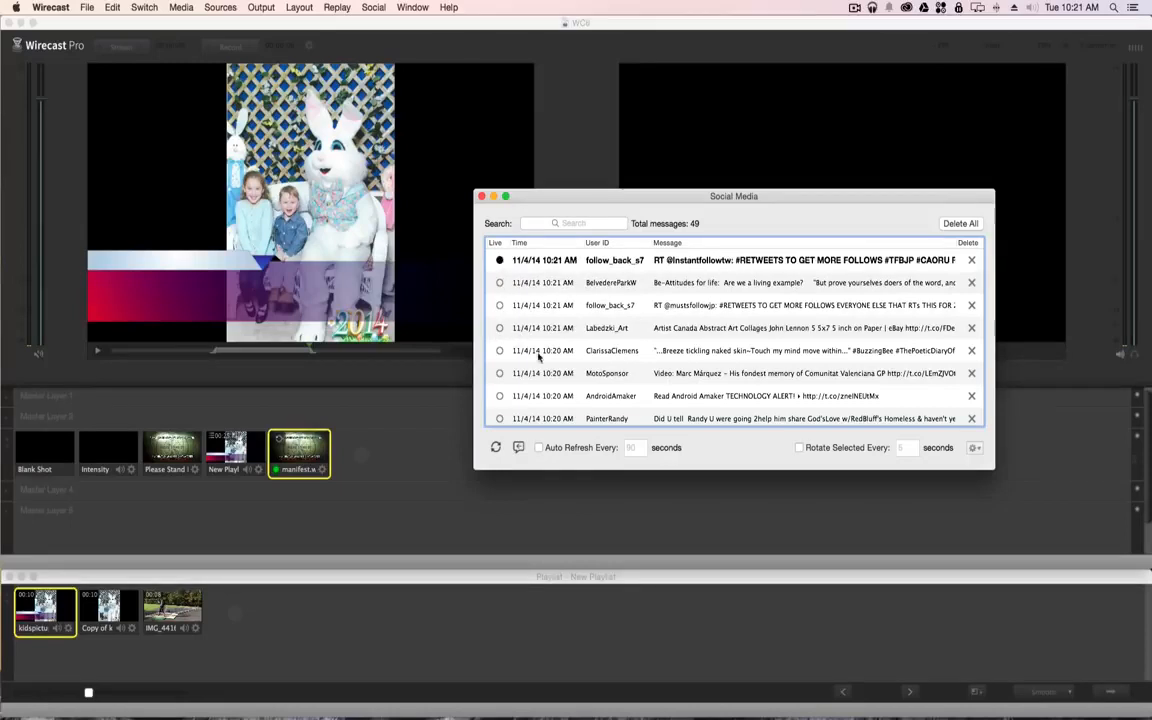
# Step: Rotate the first five messages every 5 seconds, enable auto refresh every 90 seconds, and close the message feed
pyautogui.click(798, 448)
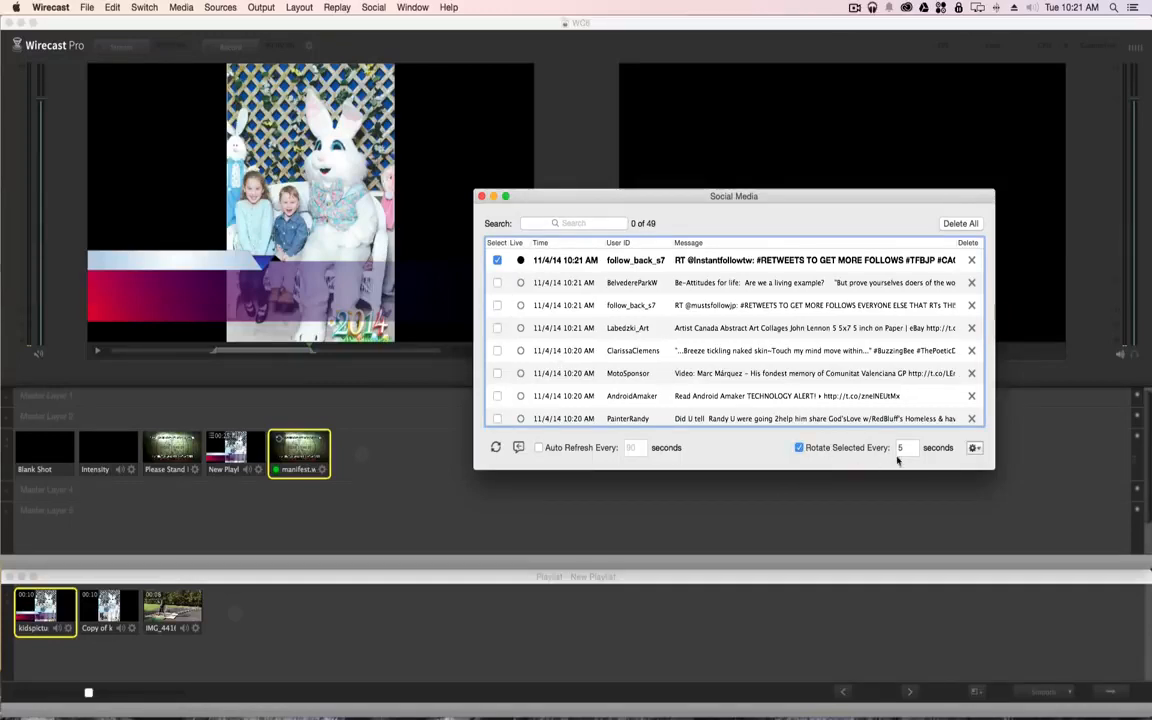
pyautogui.click(497, 283)
pyautogui.click(497, 306)
pyautogui.click(497, 328)
pyautogui.click(497, 351)
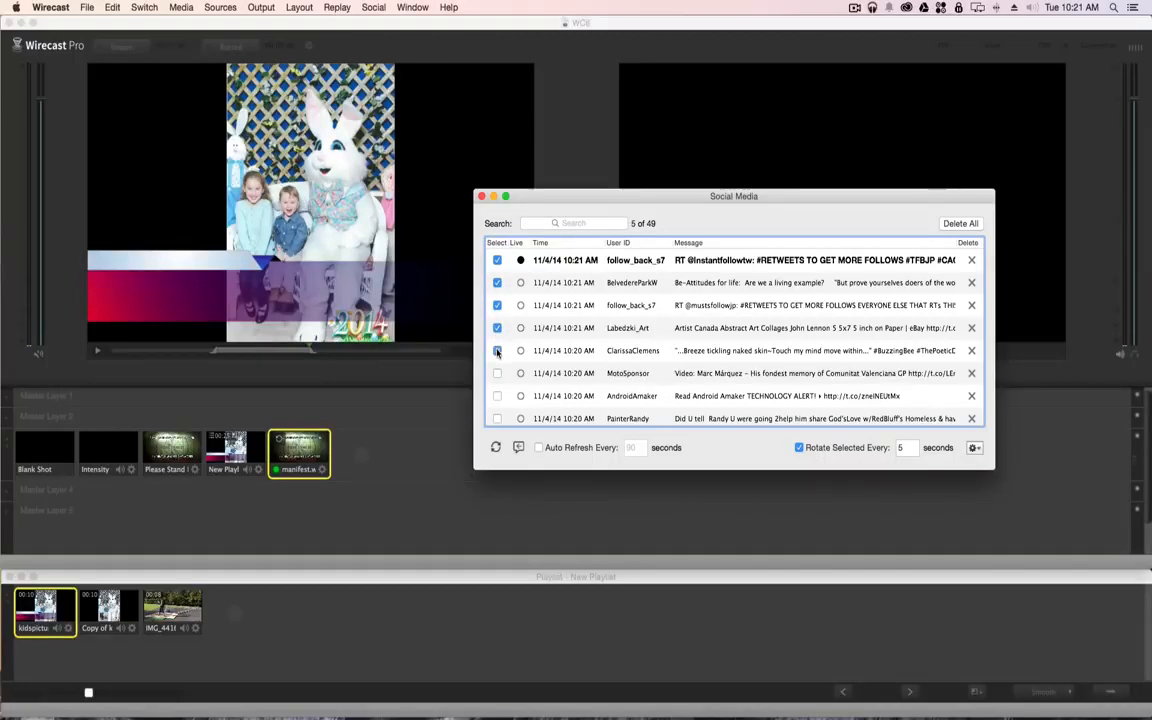
pyautogui.click(540, 448)
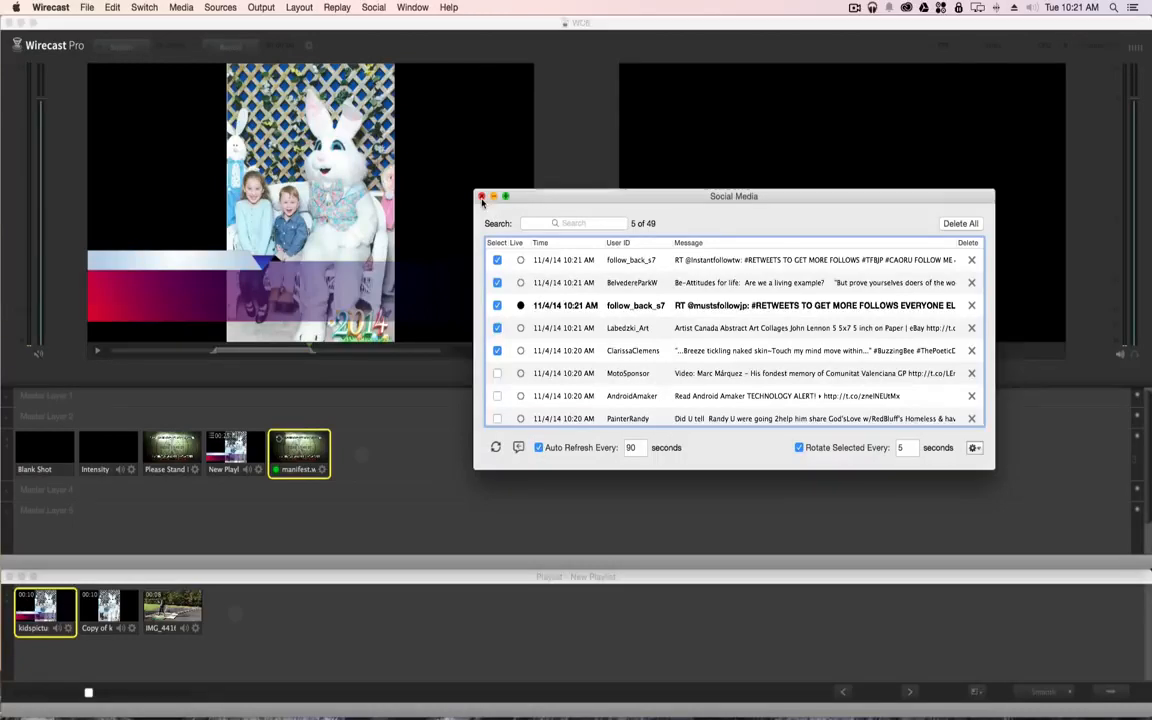
pyautogui.click(481, 198)
# Step: Edit the Intensity shot and add the Default Social Media title as a new source above Intensity Pro_1
pyautogui.click(373, 7)
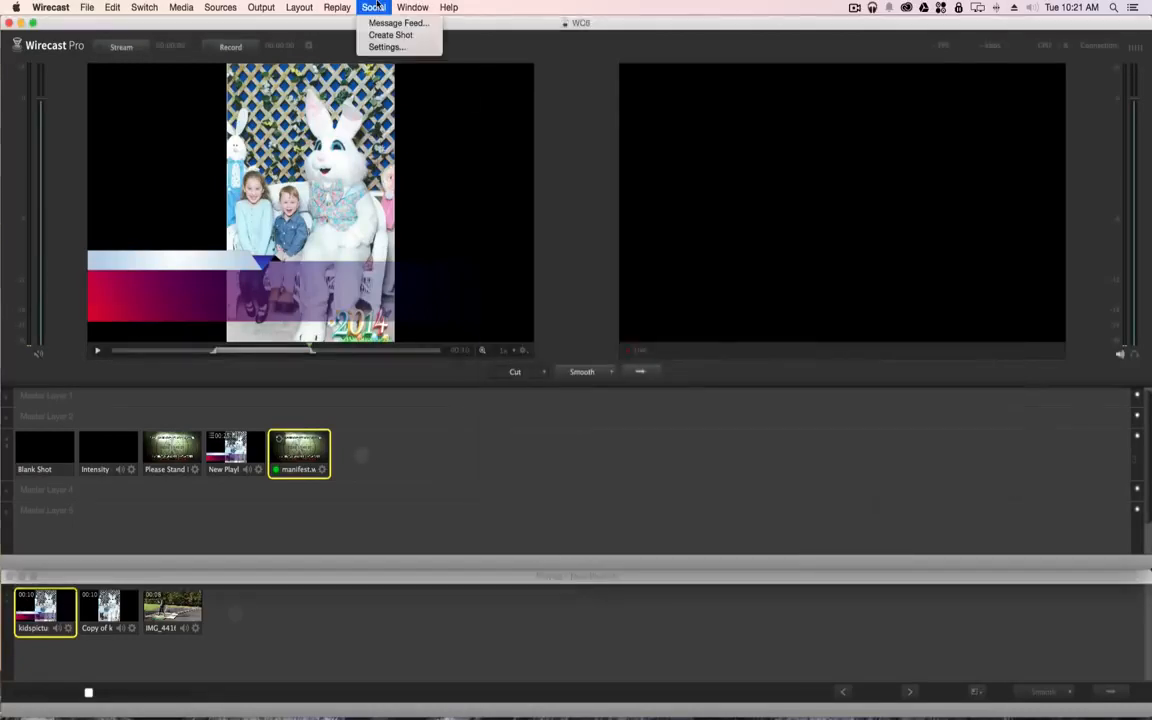
pyautogui.click(378, 38)
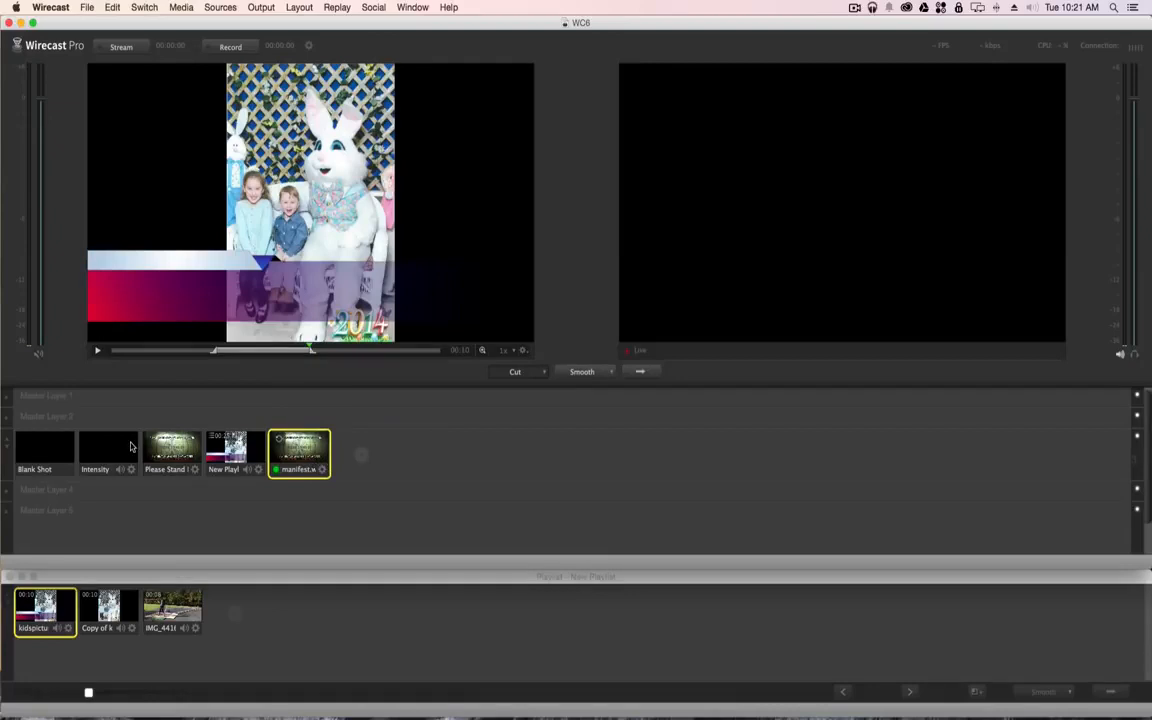
pyautogui.click(62, 447)
pyautogui.doubleClick(102, 450)
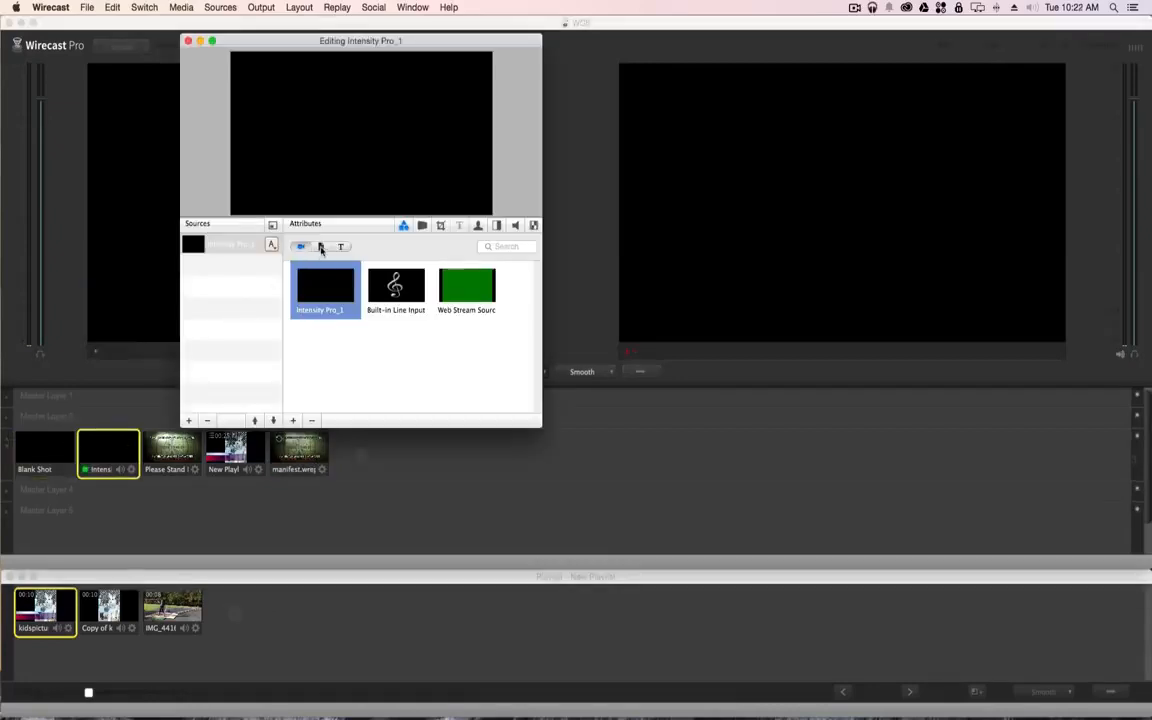
pyautogui.click(320, 247)
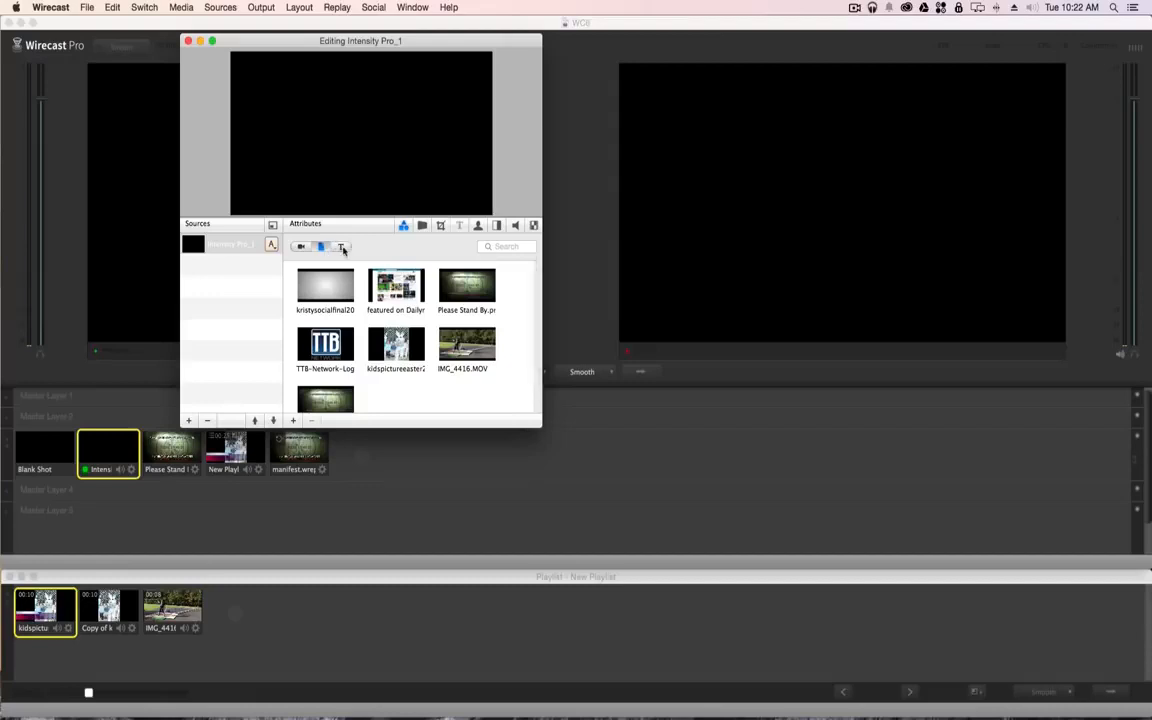
pyautogui.click(341, 247)
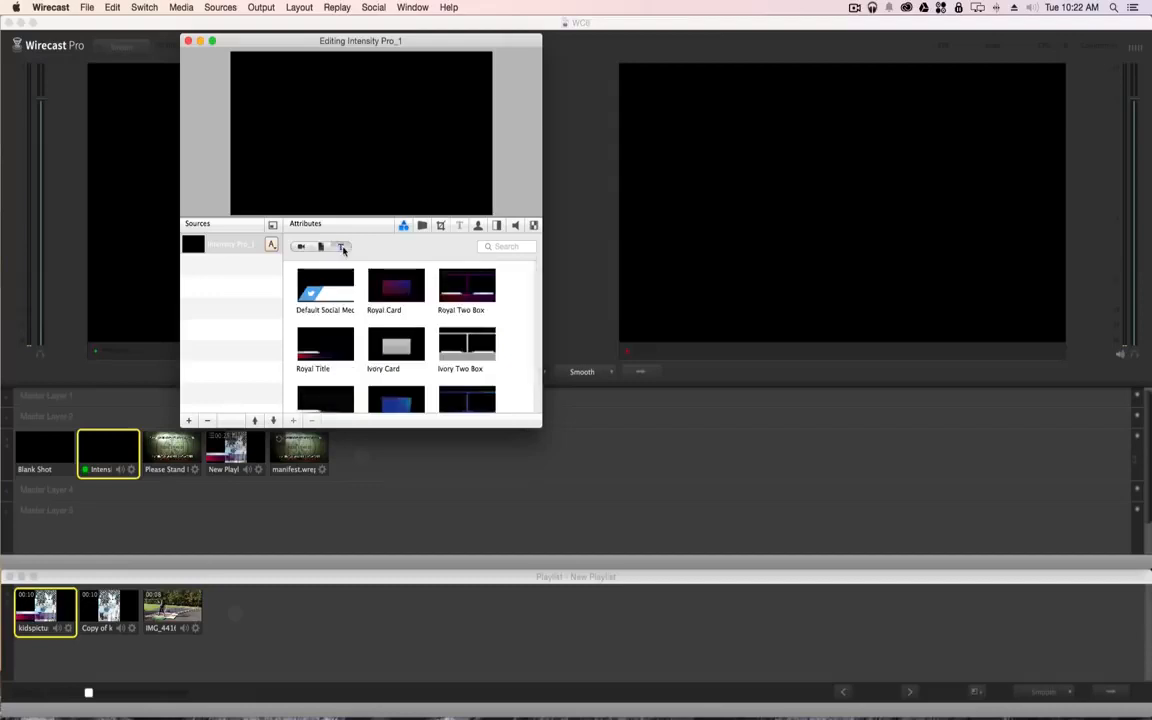
pyautogui.click(188, 420)
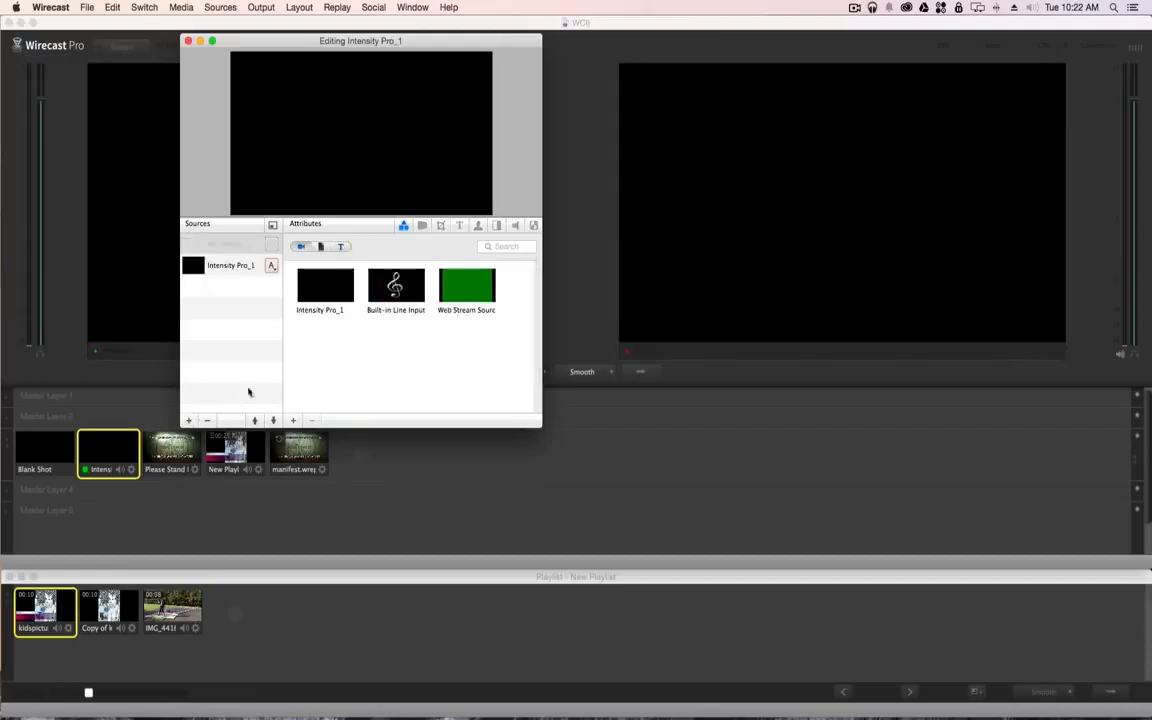
pyautogui.click(341, 247)
pyautogui.click(325, 291)
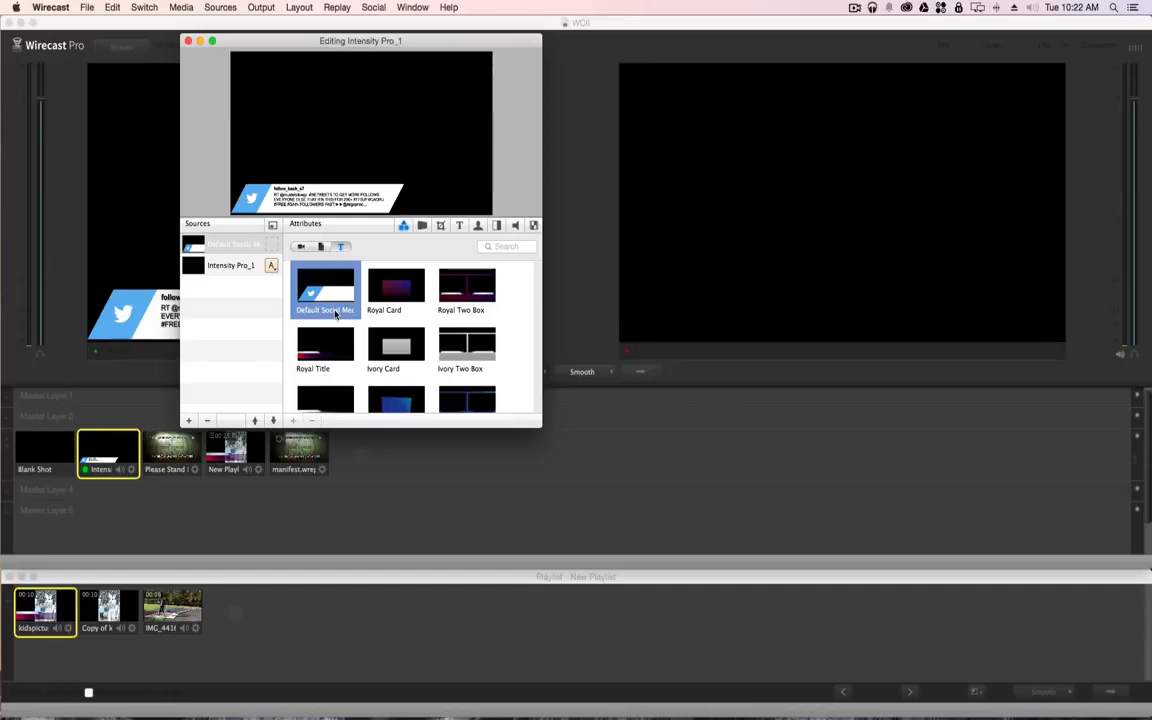
# Step: Set the font size of the title's $social_message line to 36 and close the shot editor
pyautogui.click(460, 225)
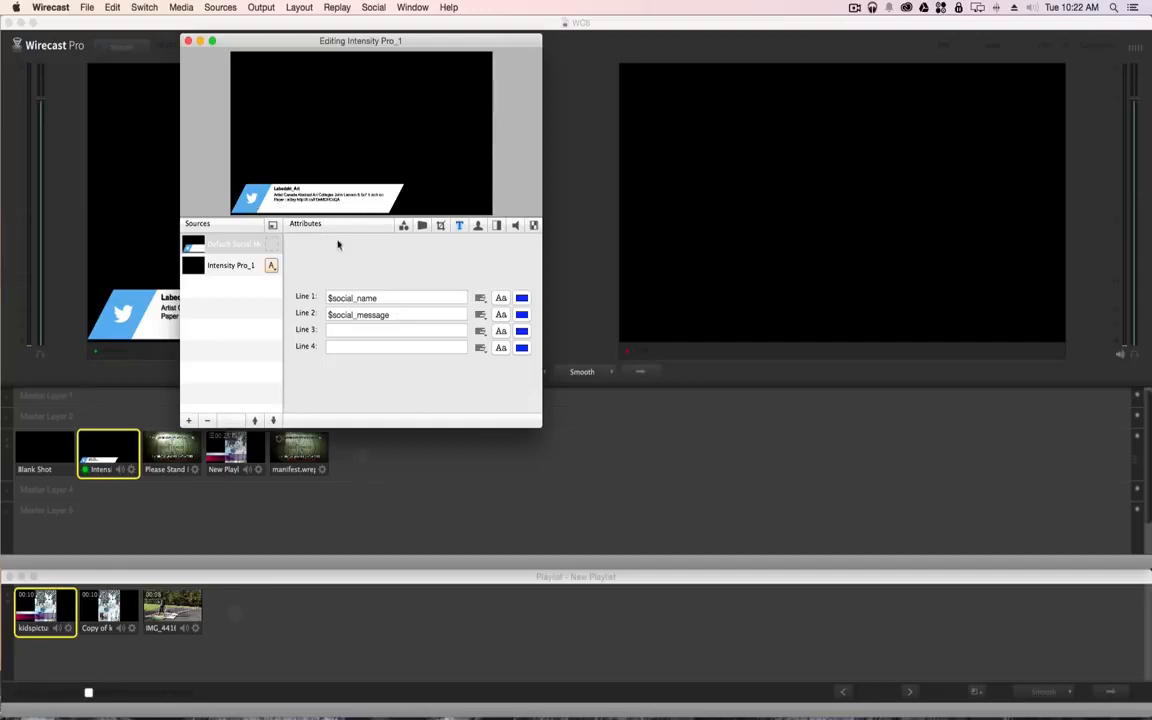
pyautogui.moveTo(277, 46); pyautogui.dragTo(450, 148)
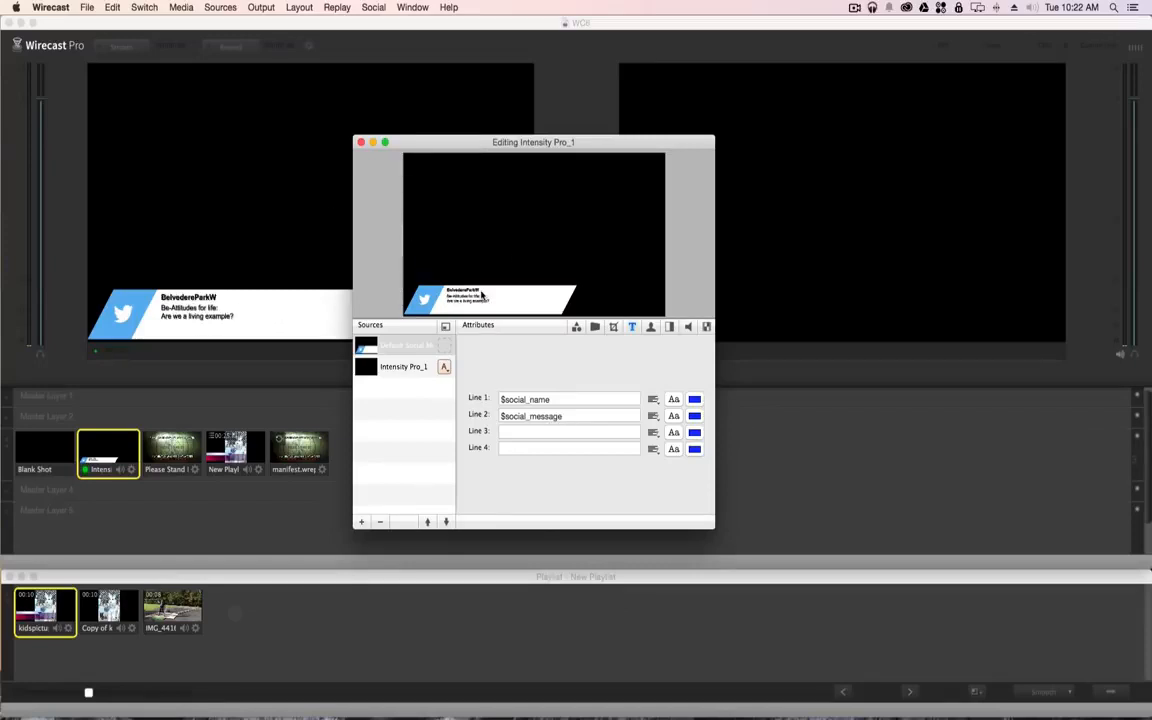
pyautogui.click(674, 416)
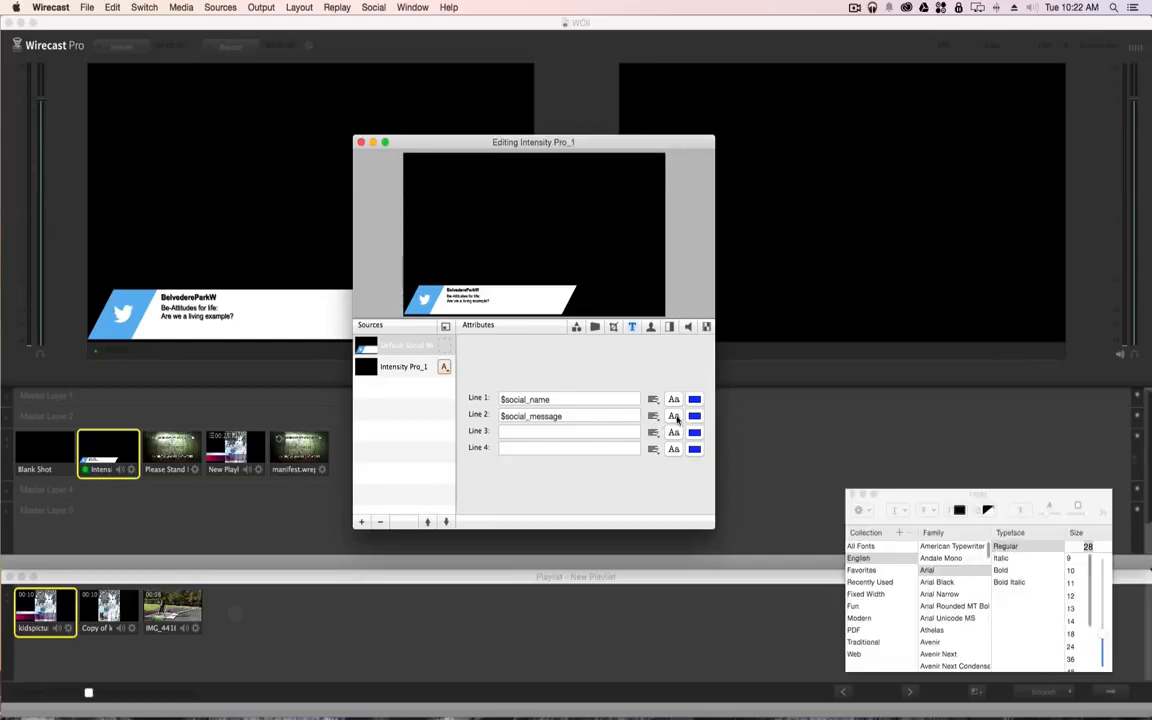
pyautogui.click(1071, 647)
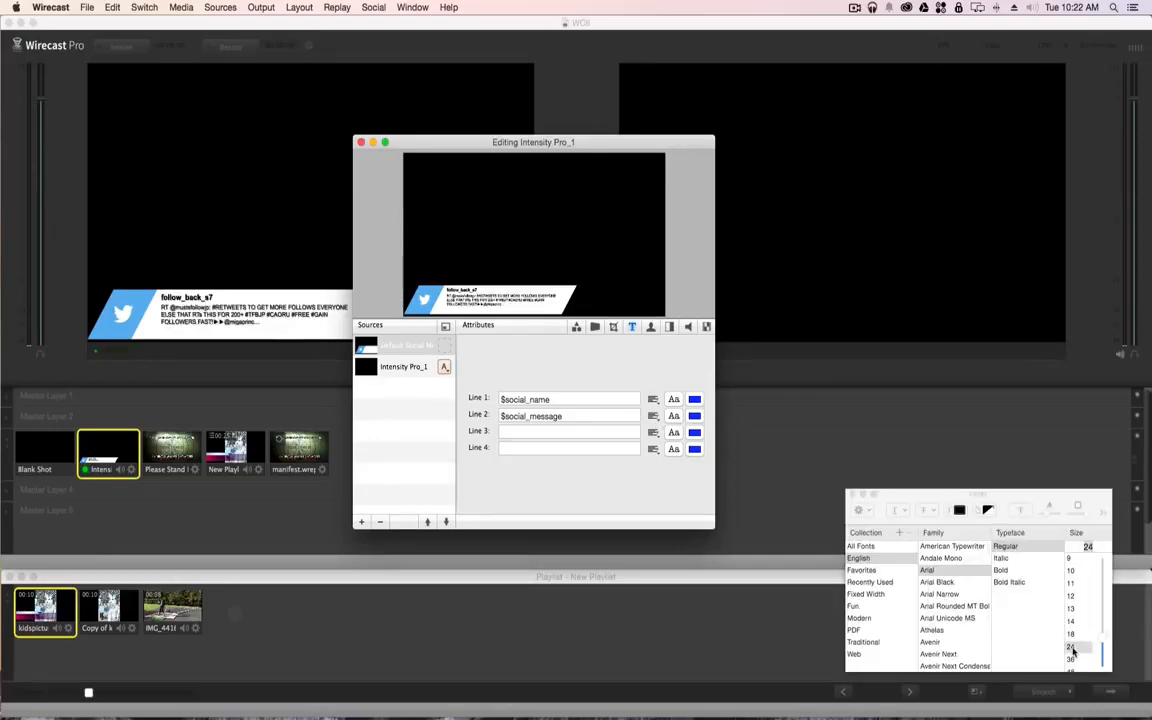
pyautogui.click(1071, 659)
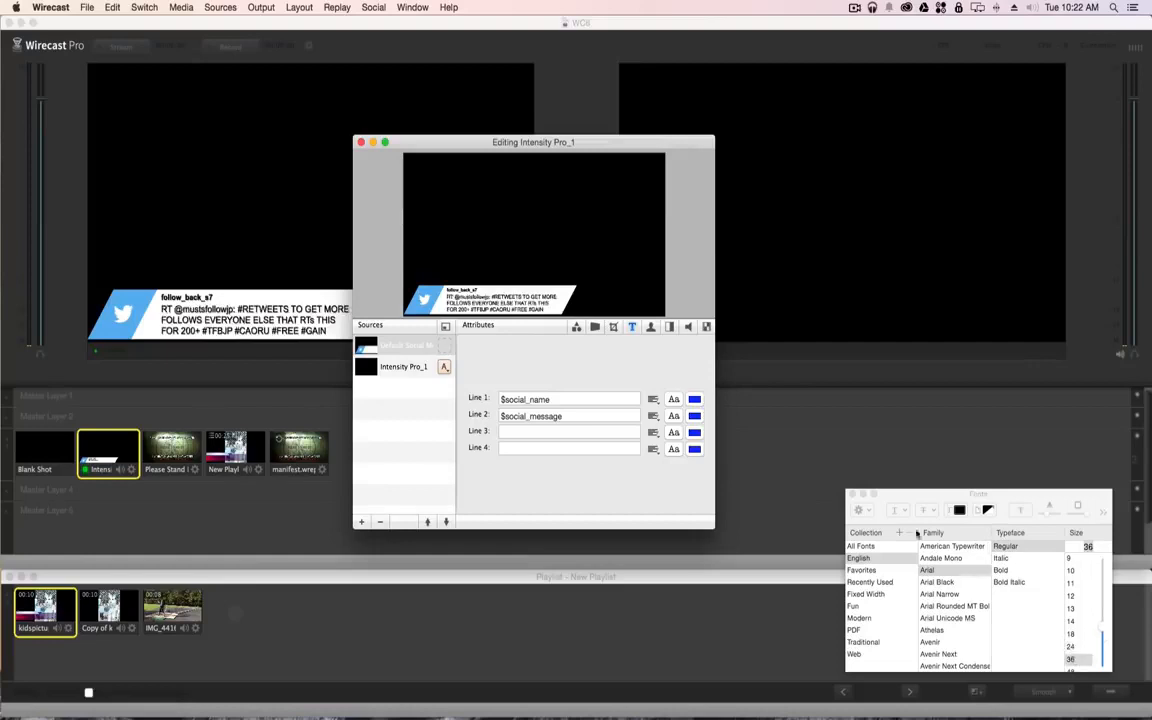
pyautogui.click(853, 494)
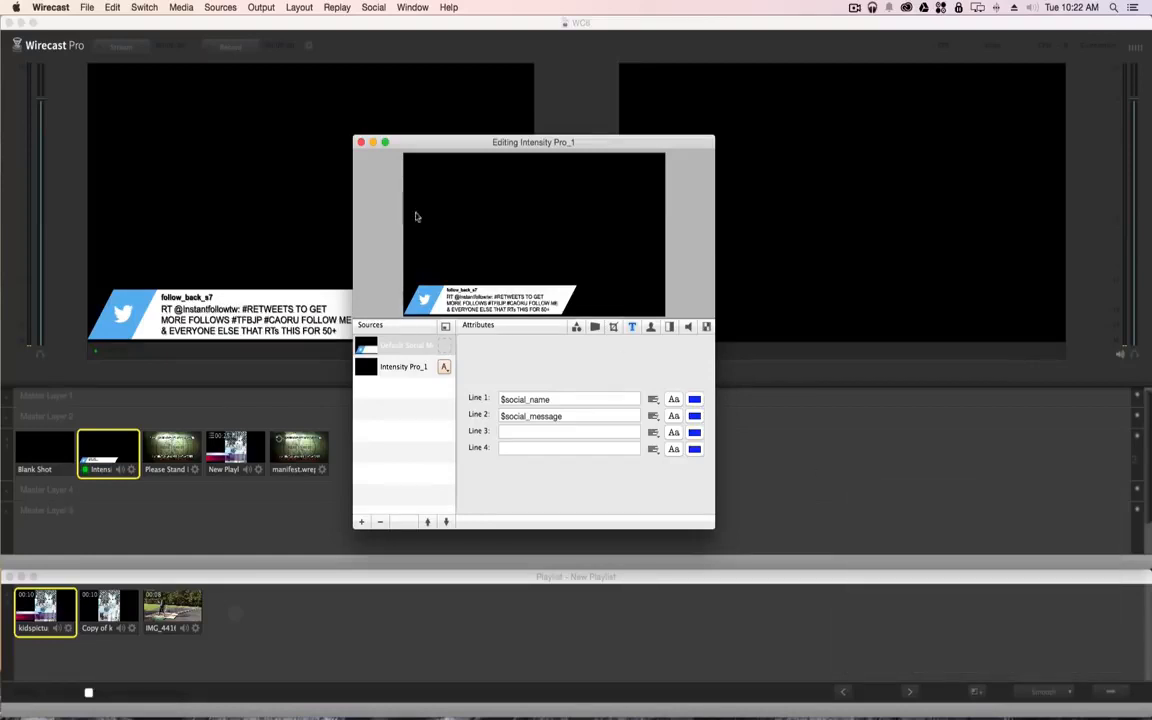
pyautogui.click(361, 142)
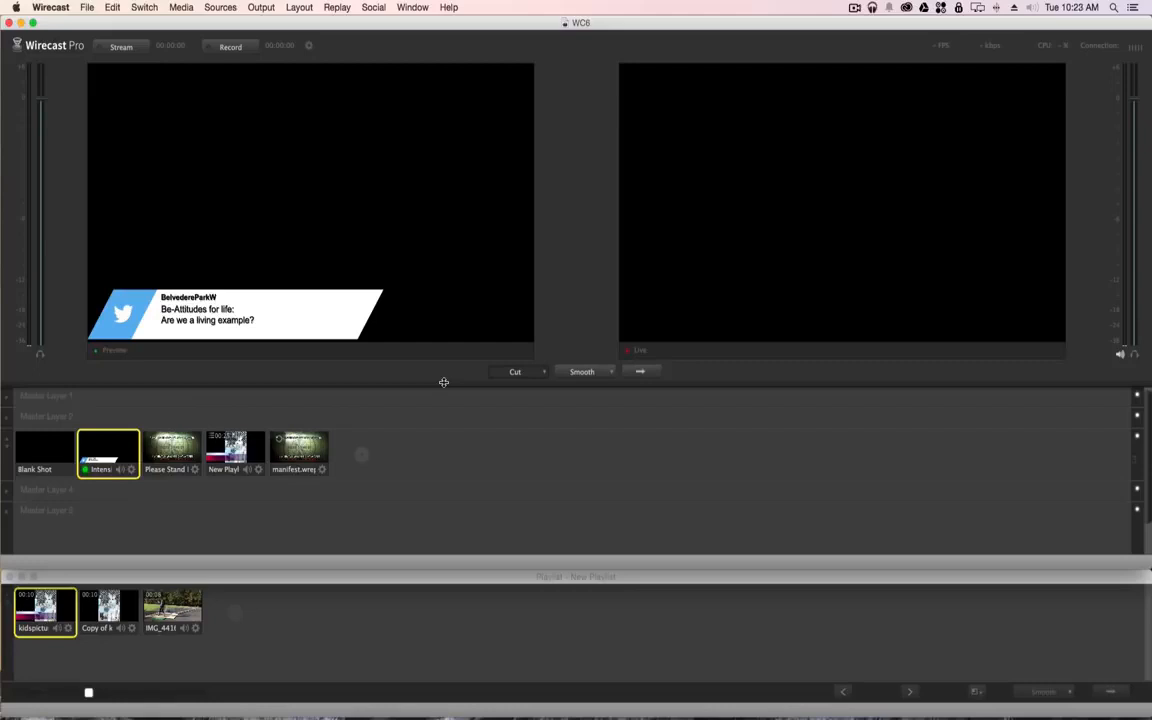
# Step: Open the social feed settings and try the Favorites and User Timeline feed types
pyautogui.click(374, 7)
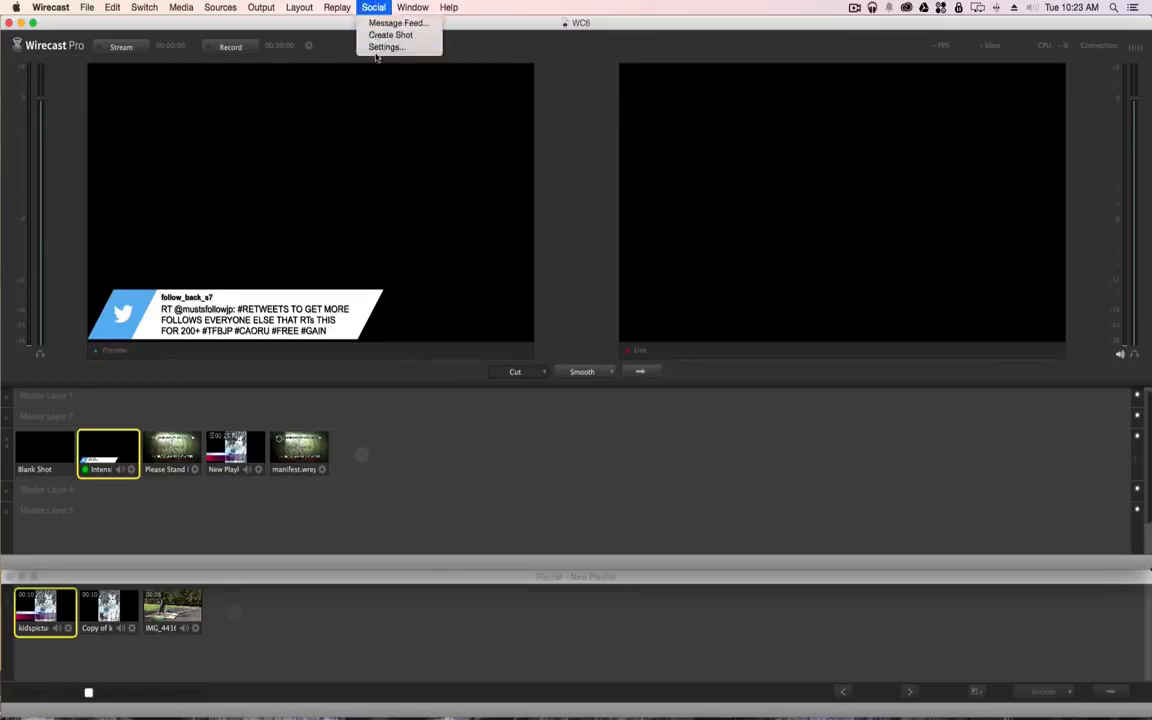
pyautogui.click(385, 47)
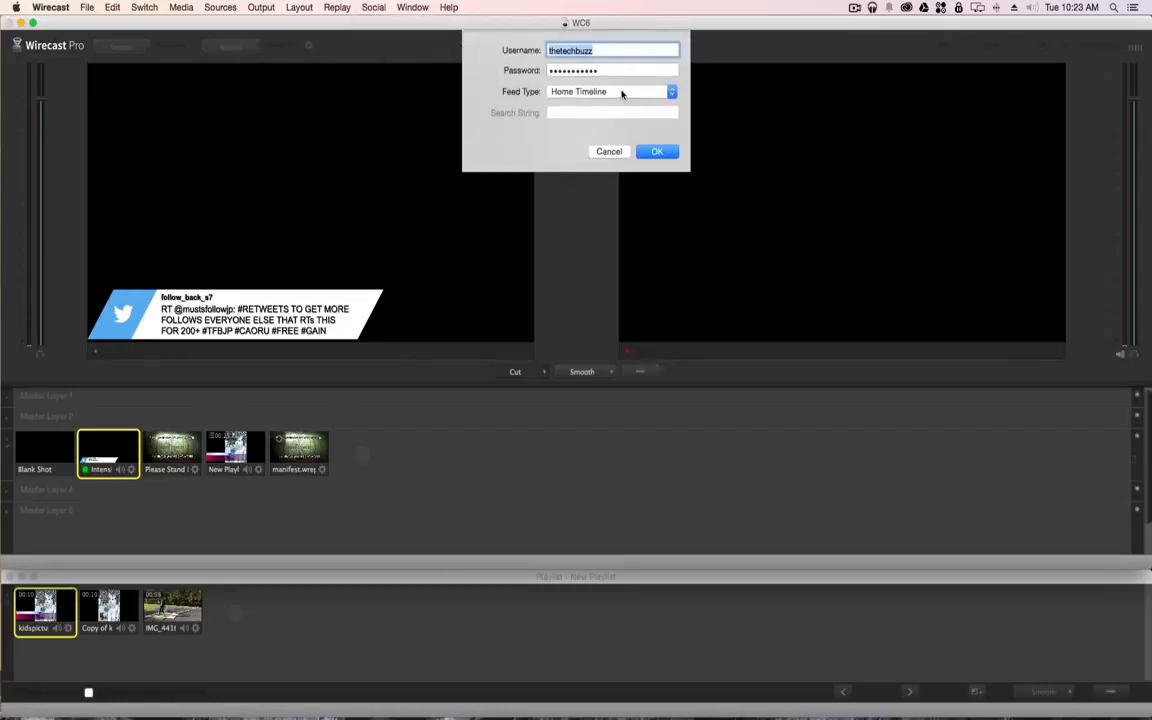
pyautogui.click(621, 92)
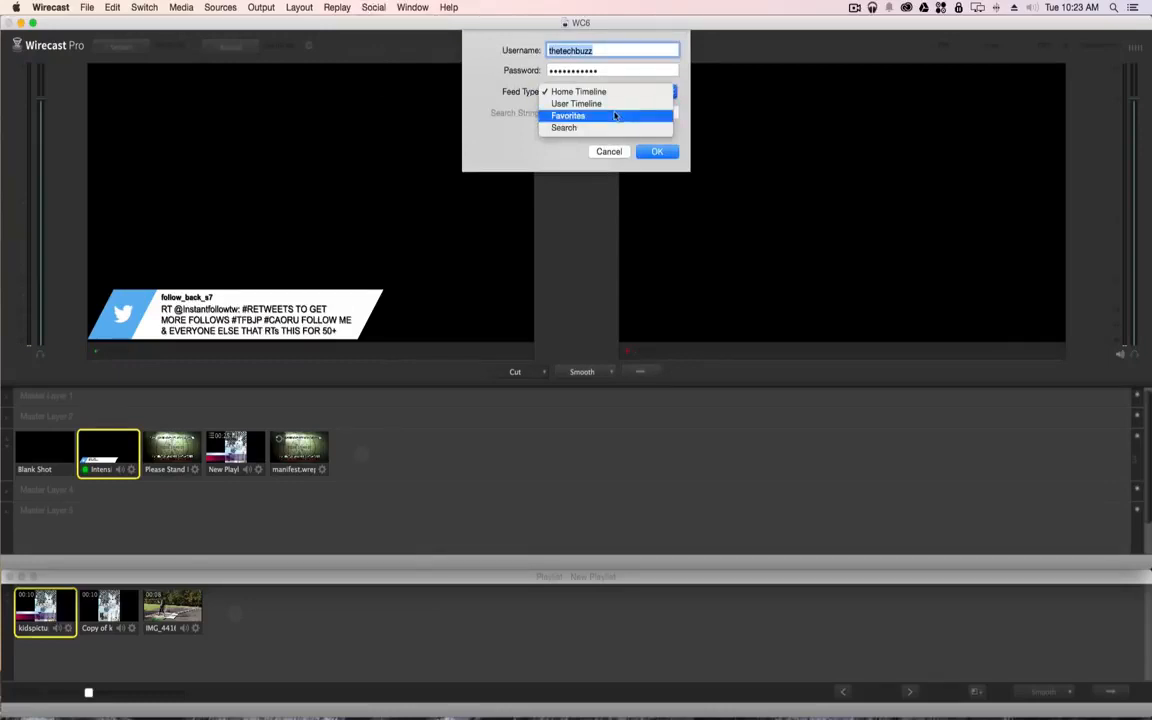
pyautogui.click(614, 115)
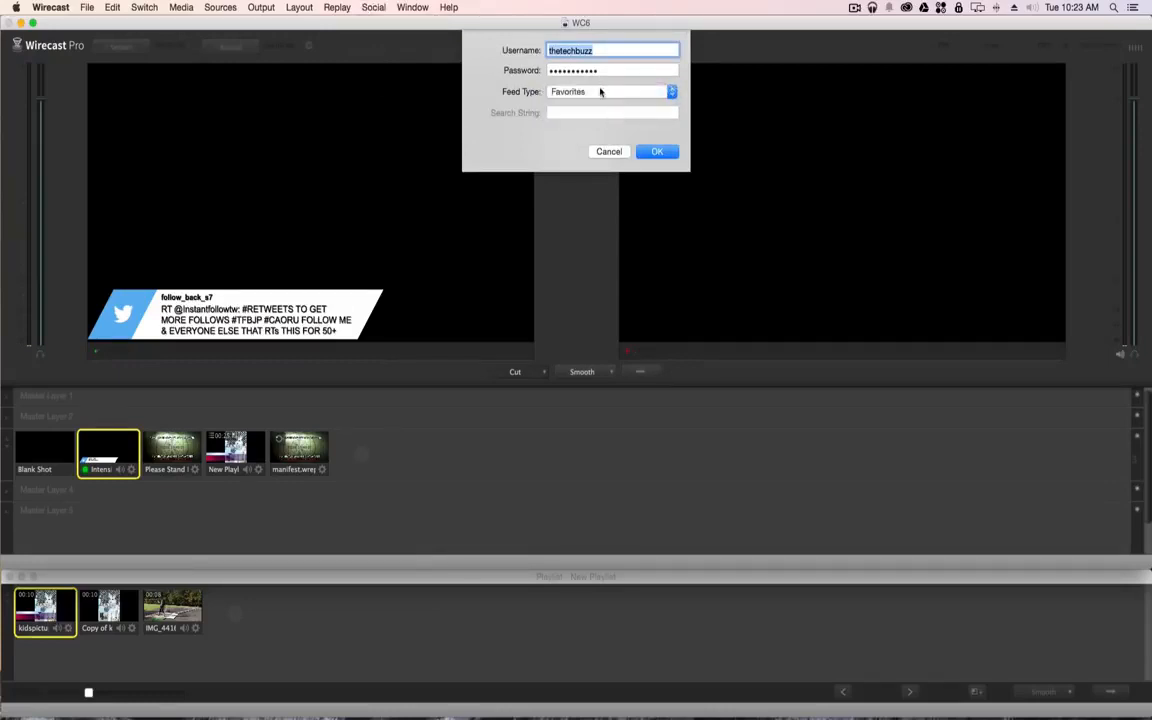
pyautogui.click(602, 91)
pyautogui.click(577, 79)
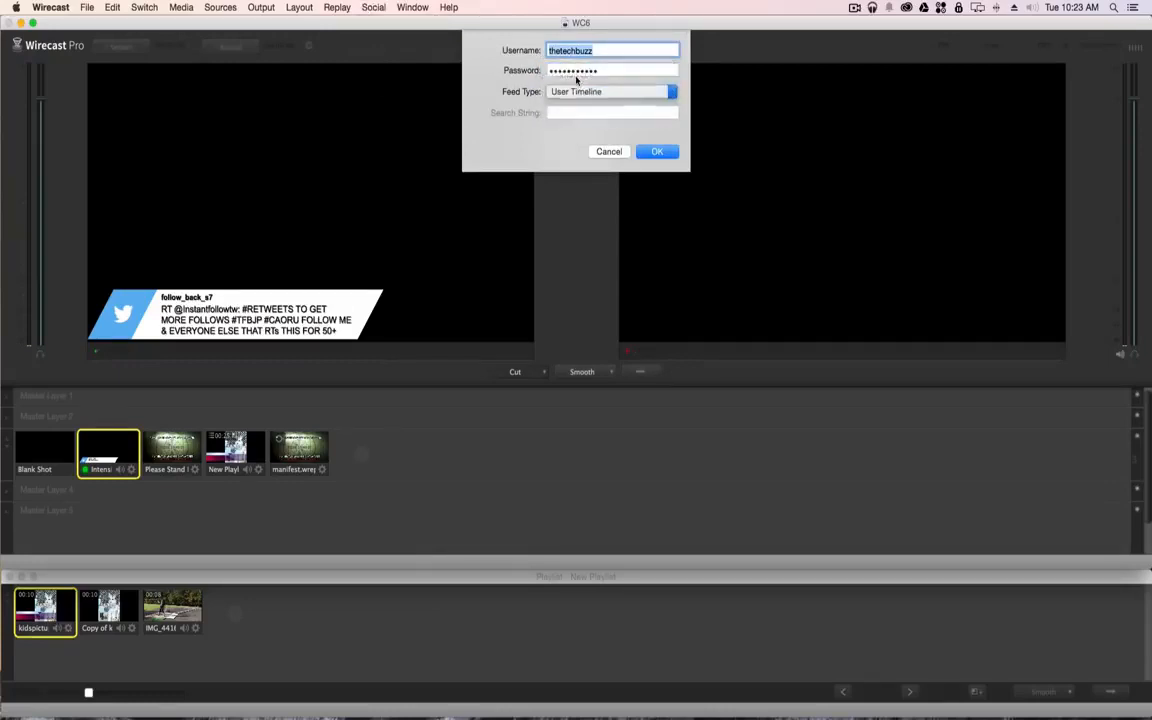
# Step: Set the feed type to Search with the search string #wirecast and apply the social settings
pyautogui.click(576, 92)
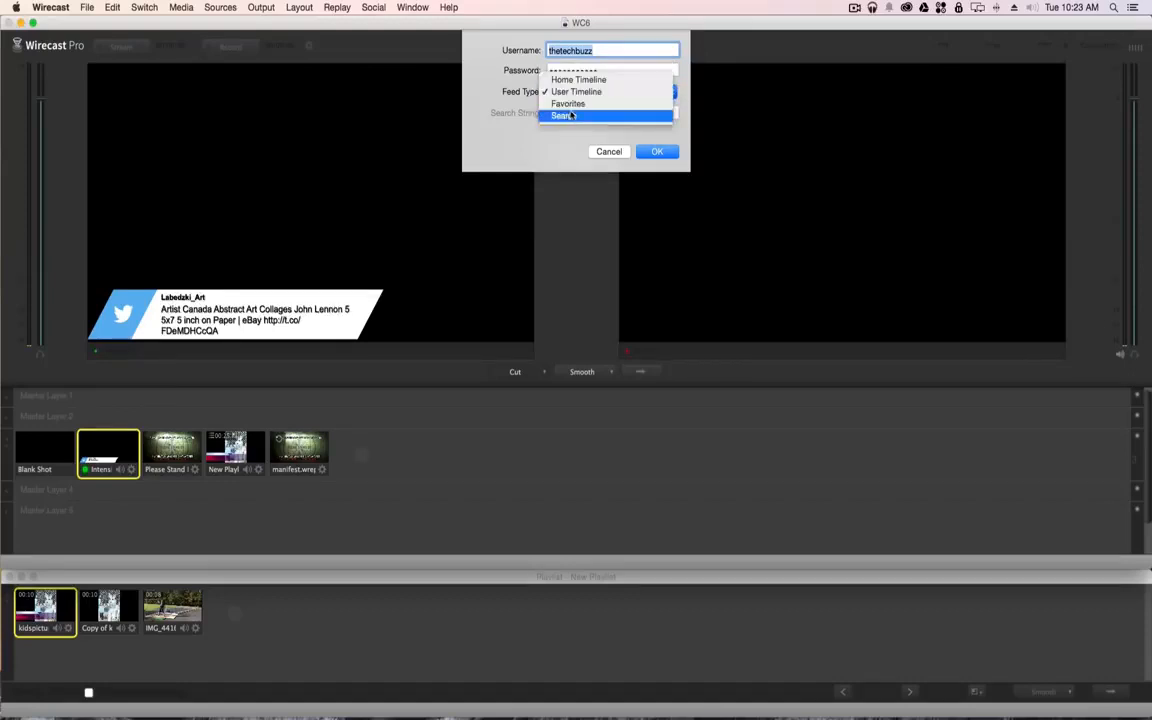
pyautogui.click(570, 116)
pyautogui.click(573, 114)
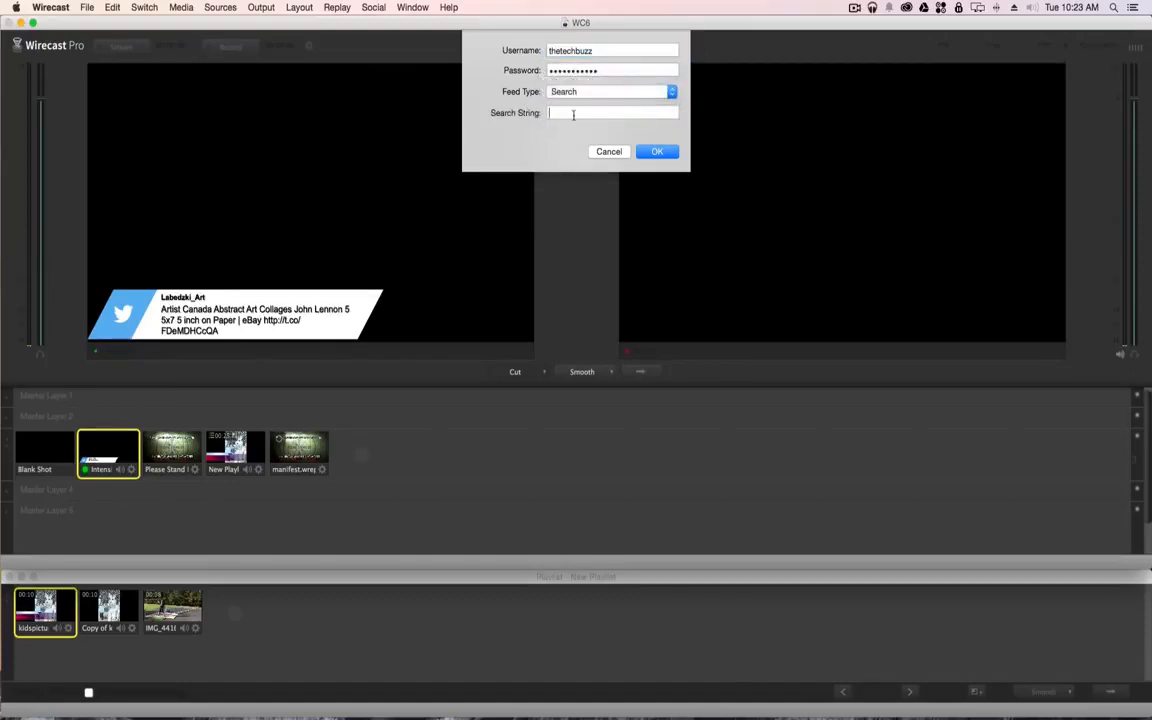
pyautogui.write('#B')
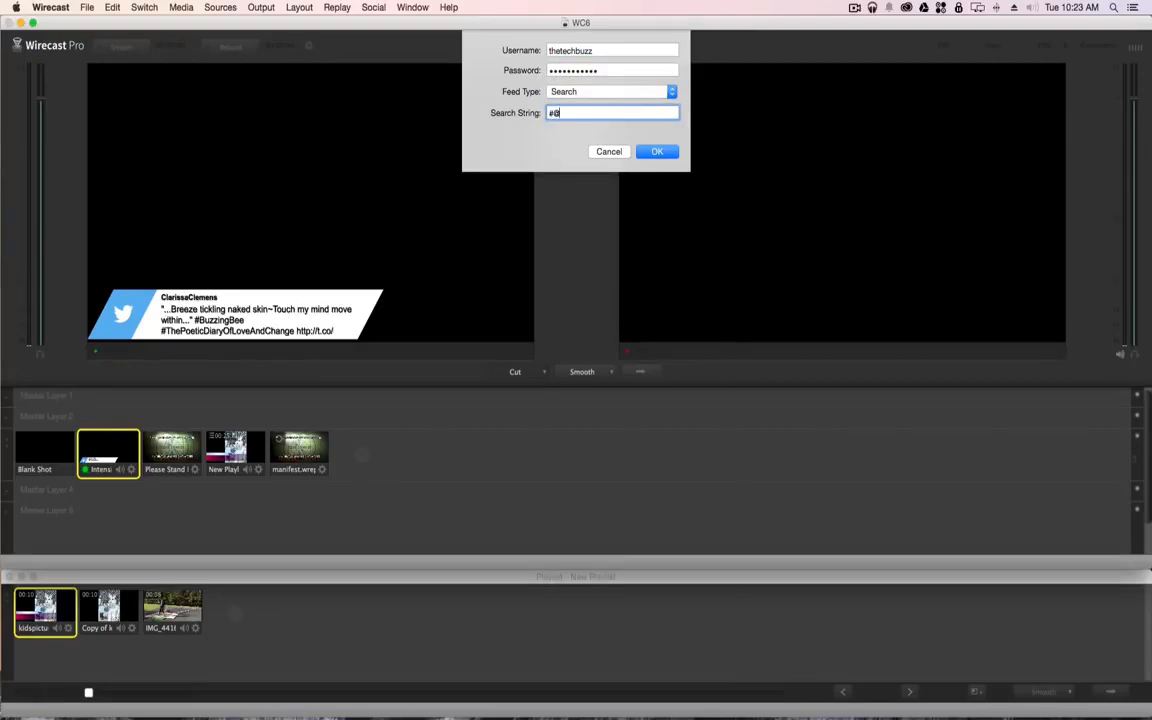
pyautogui.write('irecast')
pyautogui.click(655, 152)
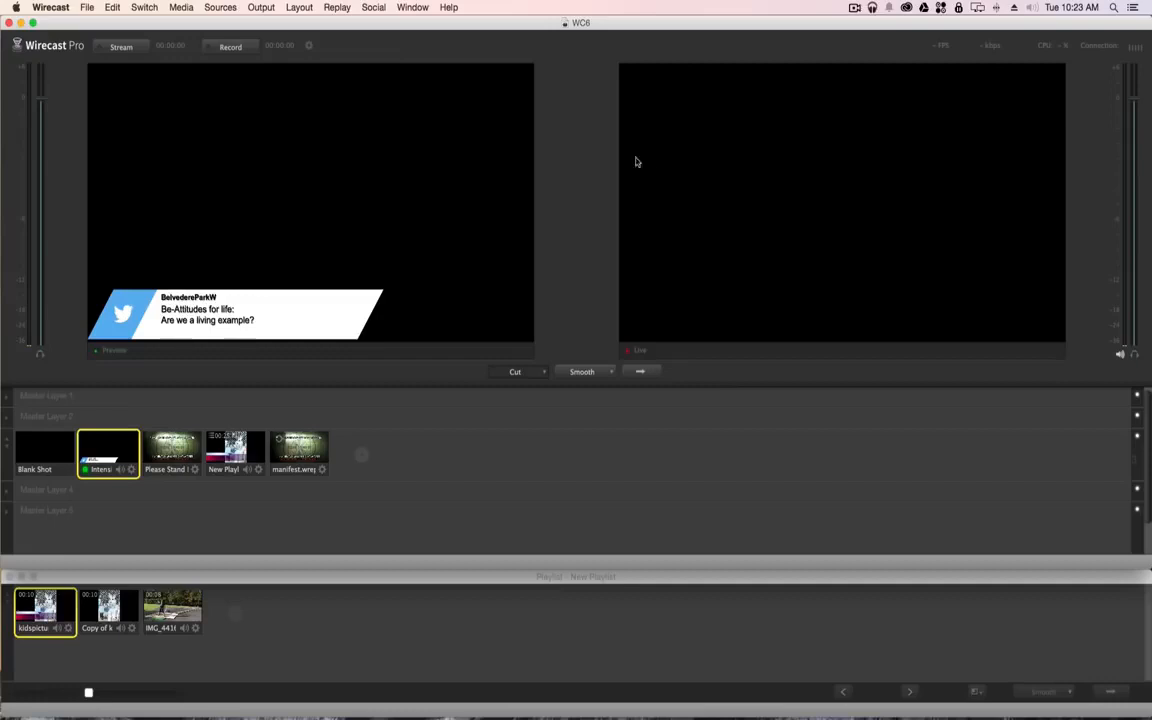
# Step: Open the message feed, select the first five messages for rotation every 5 seconds, and close the feed
pyautogui.click(387, 5)
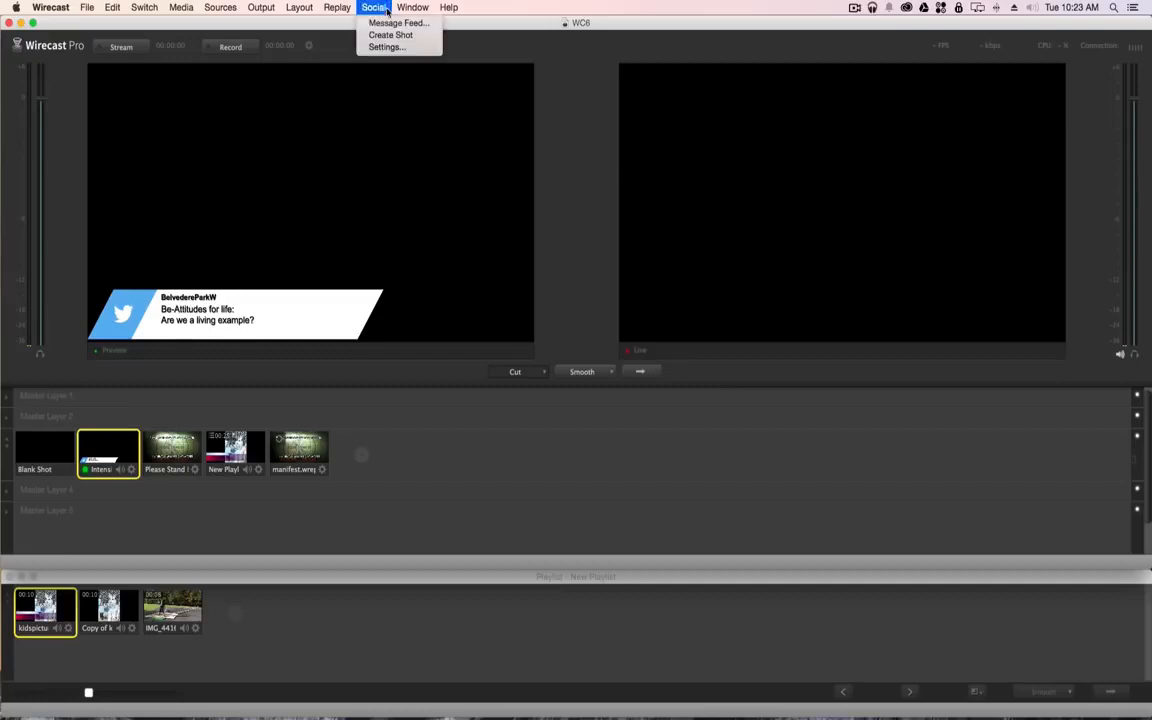
pyautogui.click(388, 23)
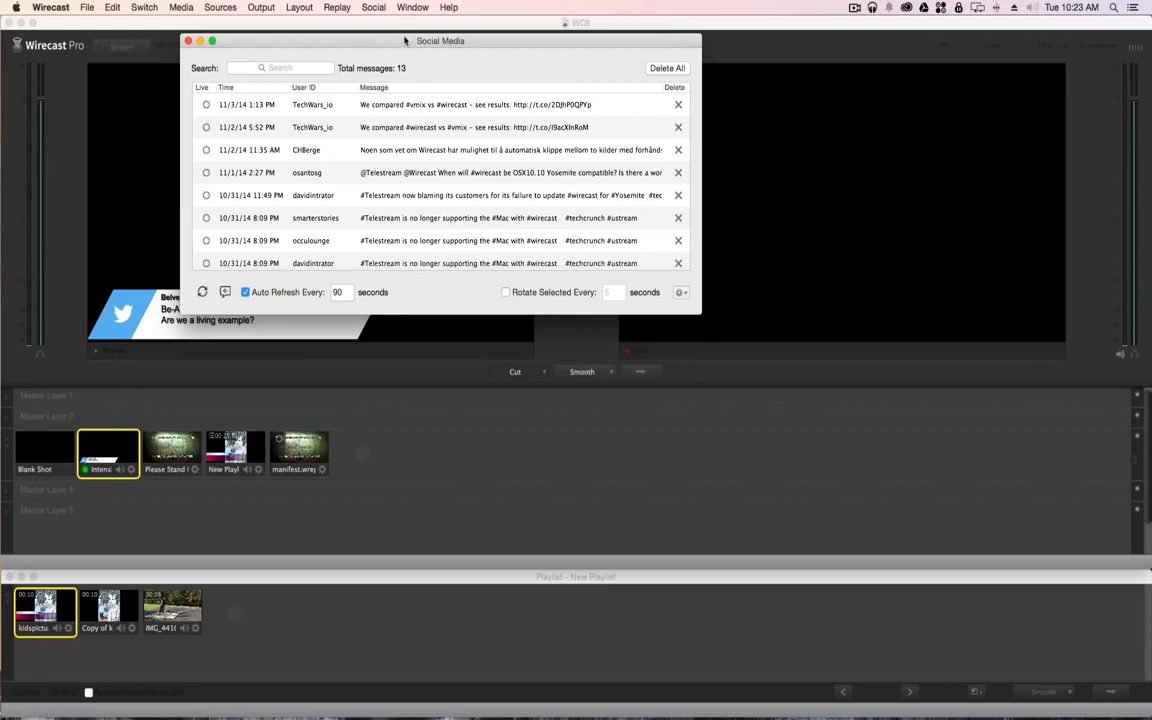
pyautogui.moveTo(367, 35); pyautogui.dragTo(556, 214)
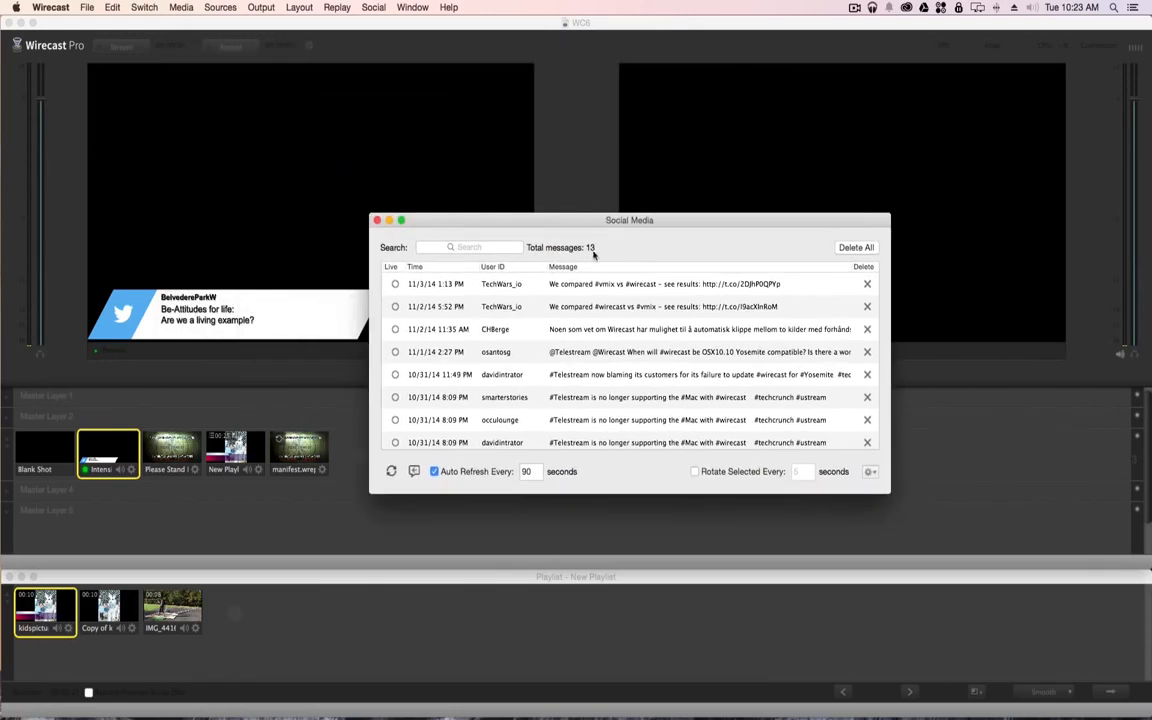
pyautogui.click(694, 471)
pyautogui.click(392, 284)
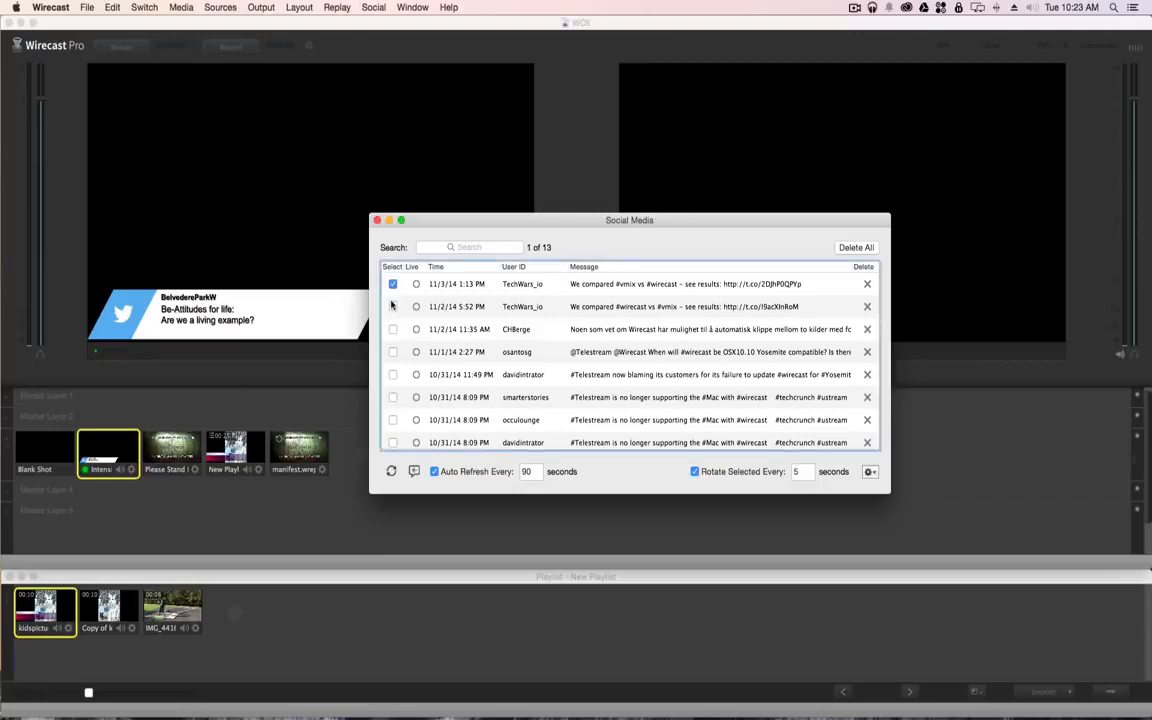
pyautogui.click(392, 307)
pyautogui.click(392, 329)
pyautogui.click(392, 352)
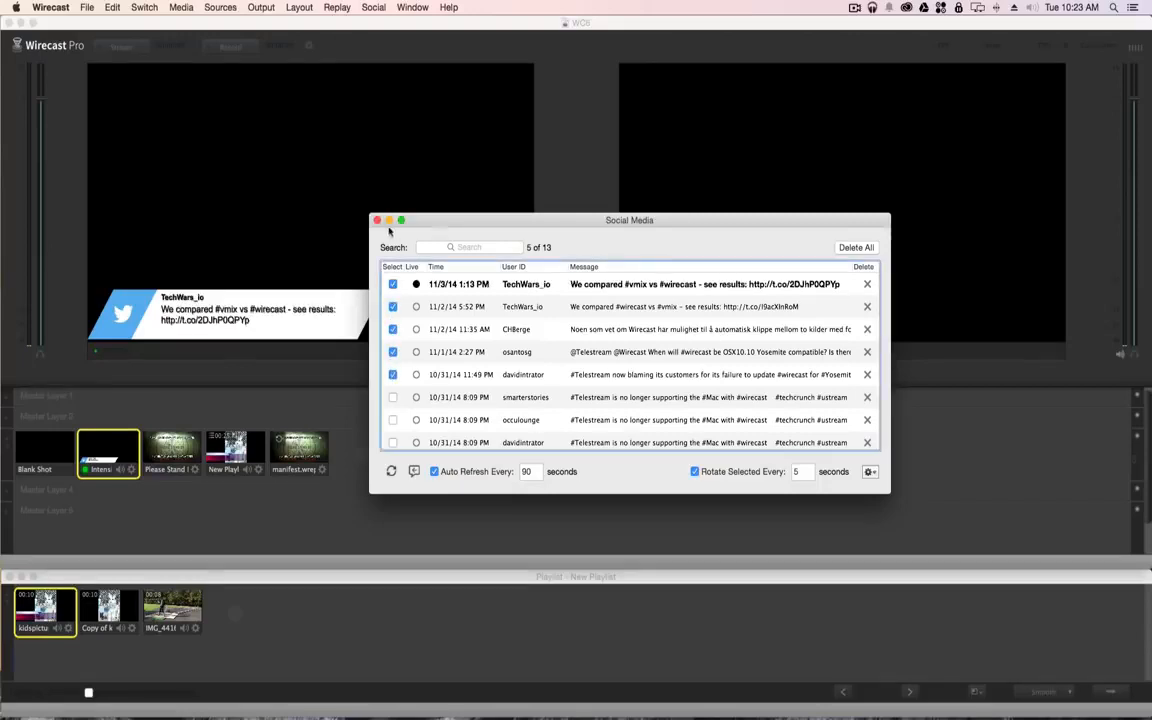
pyautogui.click(377, 221)
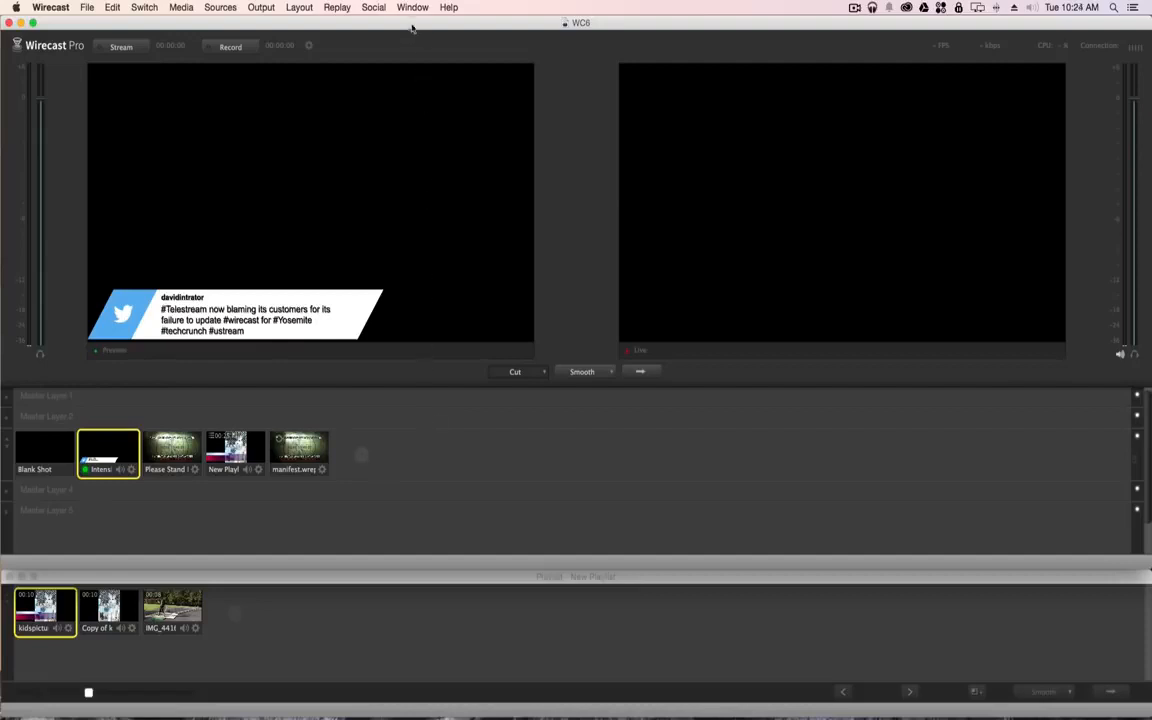
# Step: Review the General, Performance, Software Update and Advanced preferences and close the preferences
pyautogui.click(336, 7)
pyautogui.moveTo(300, 7)
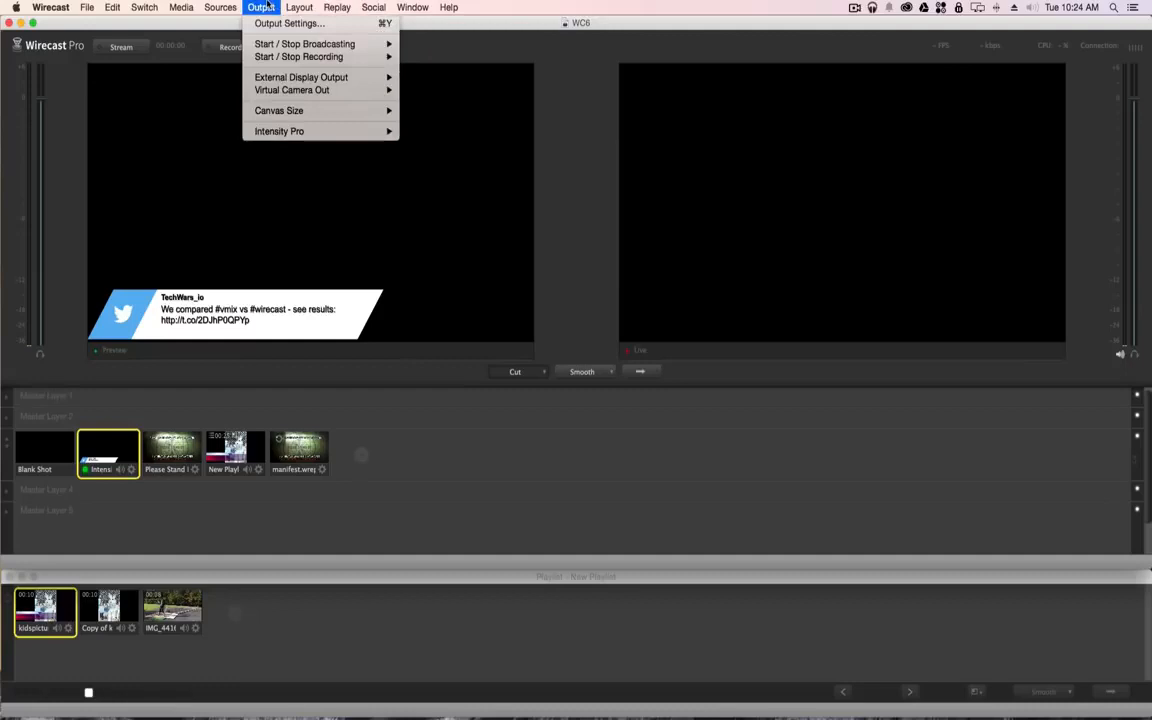
pyautogui.moveTo(216, 4)
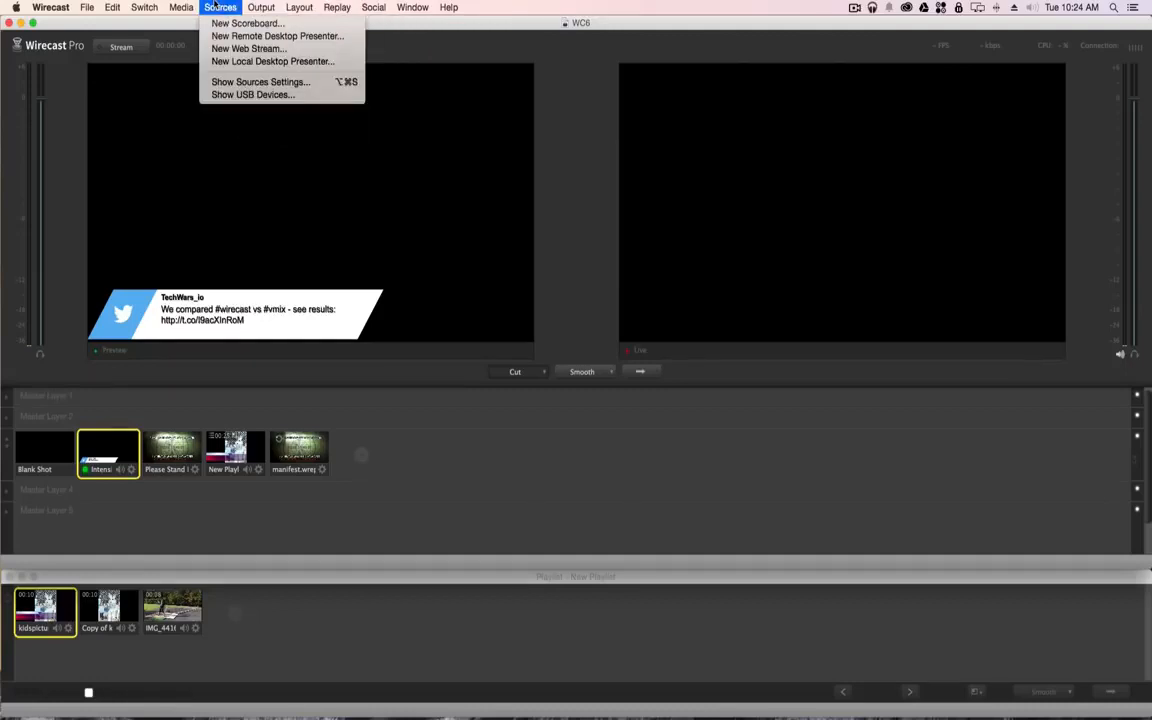
pyautogui.moveTo(146, 6)
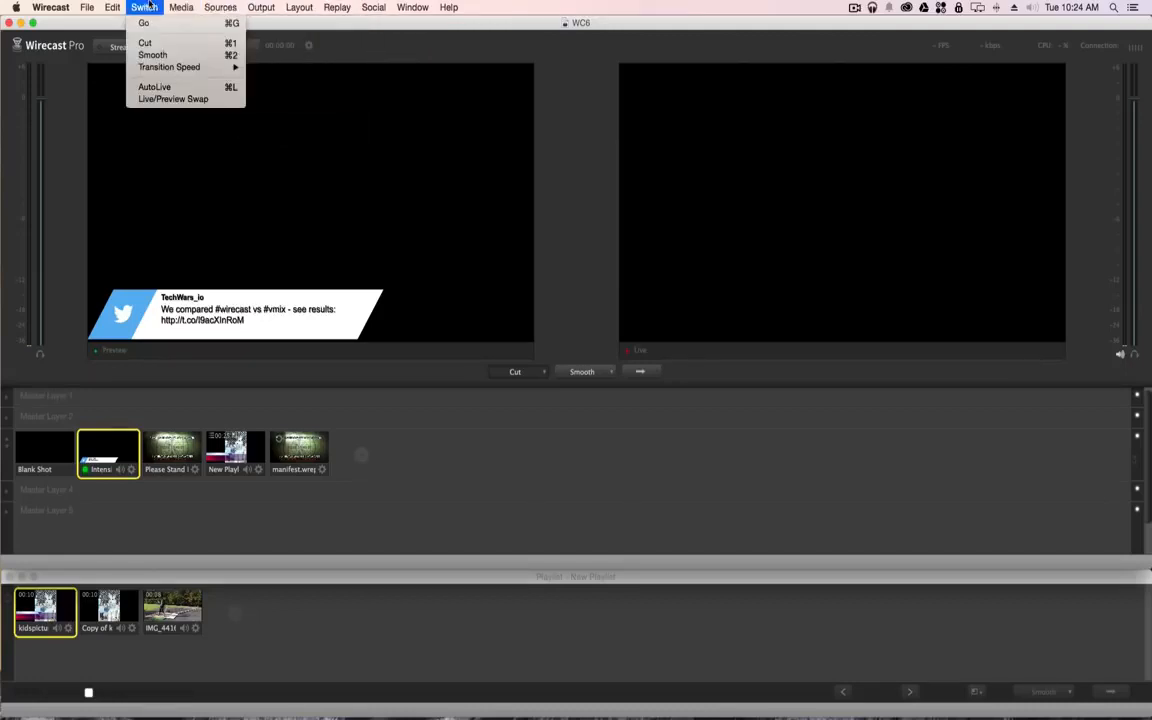
pyautogui.moveTo(58, 6)
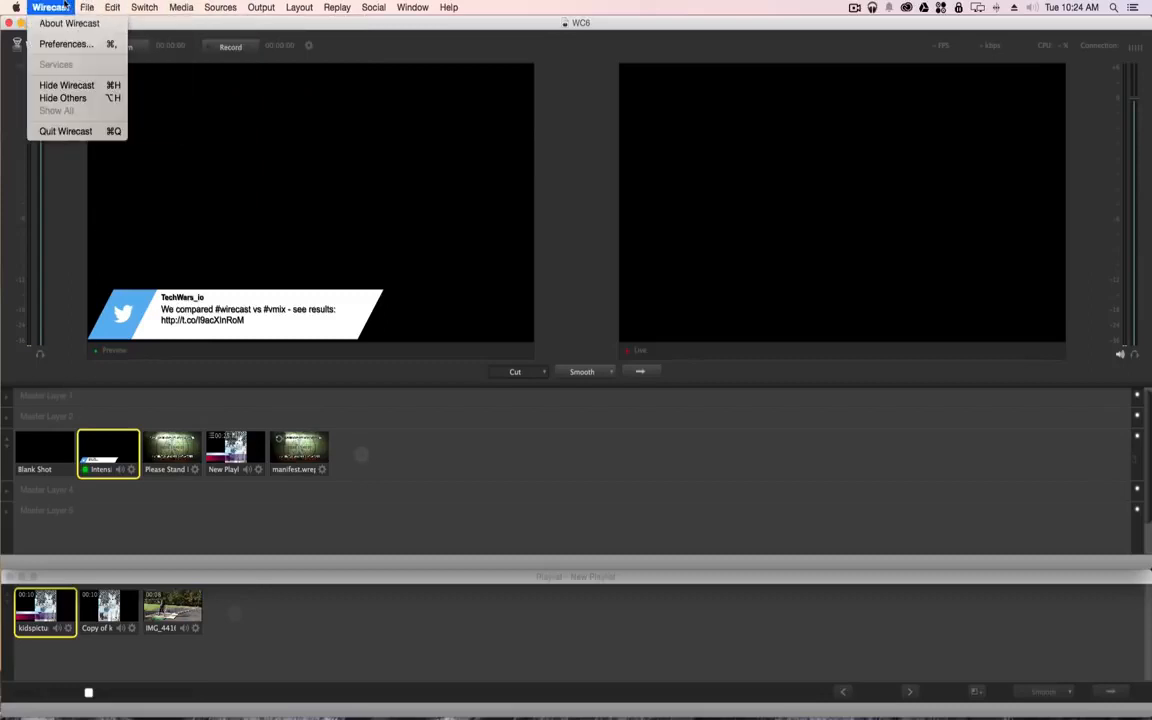
pyautogui.click(57, 45)
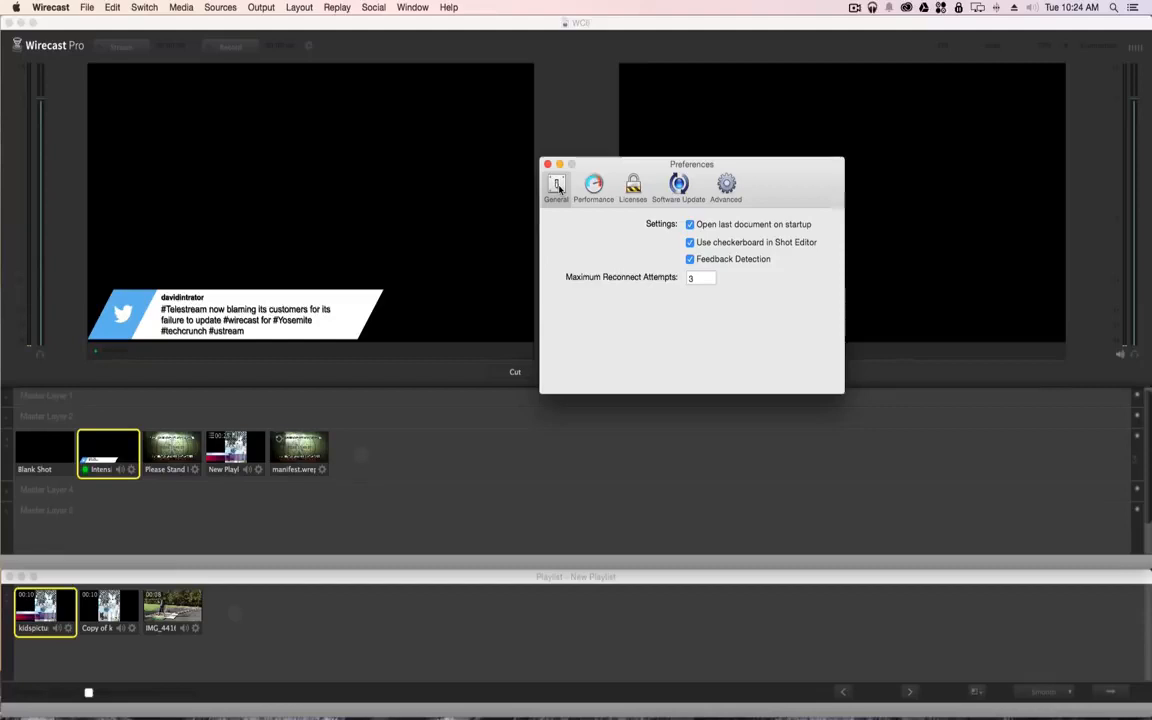
pyautogui.click(585, 190)
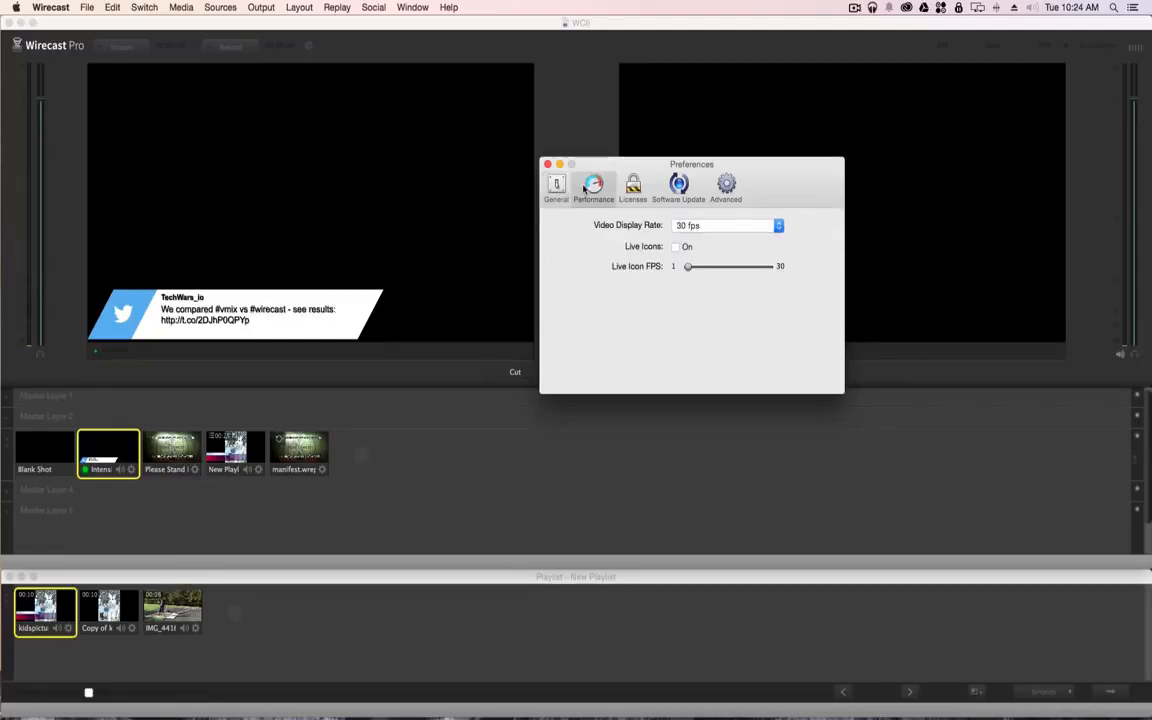
pyautogui.click(688, 192)
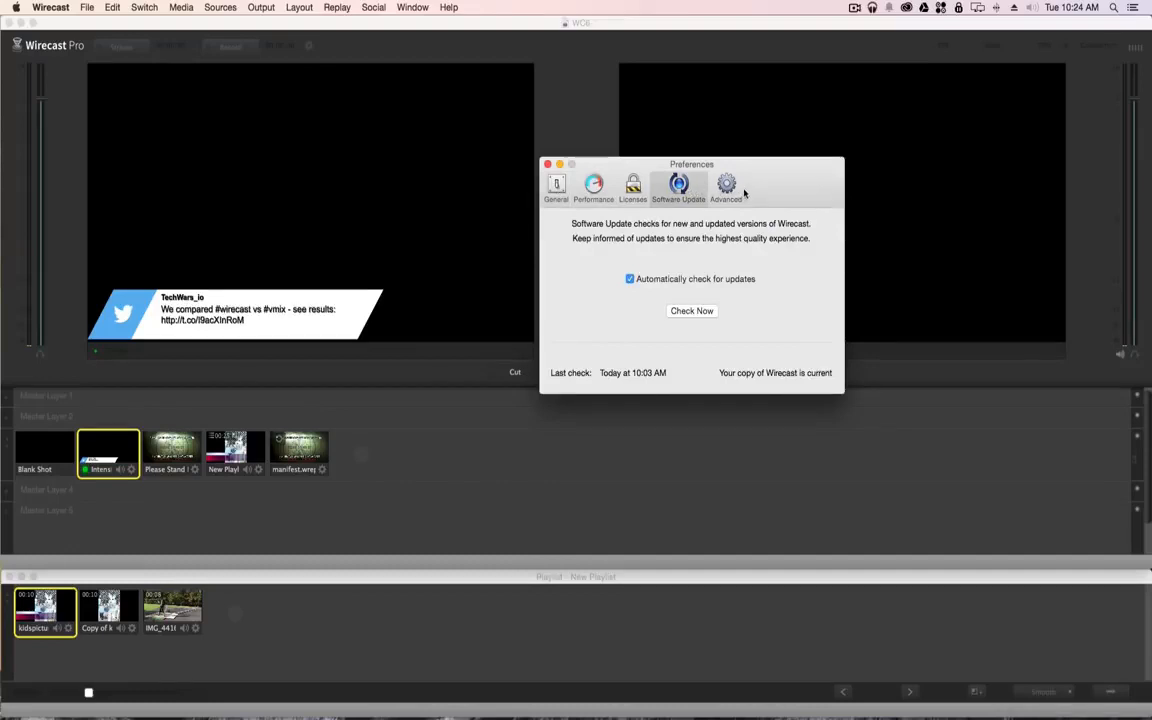
pyautogui.click(726, 188)
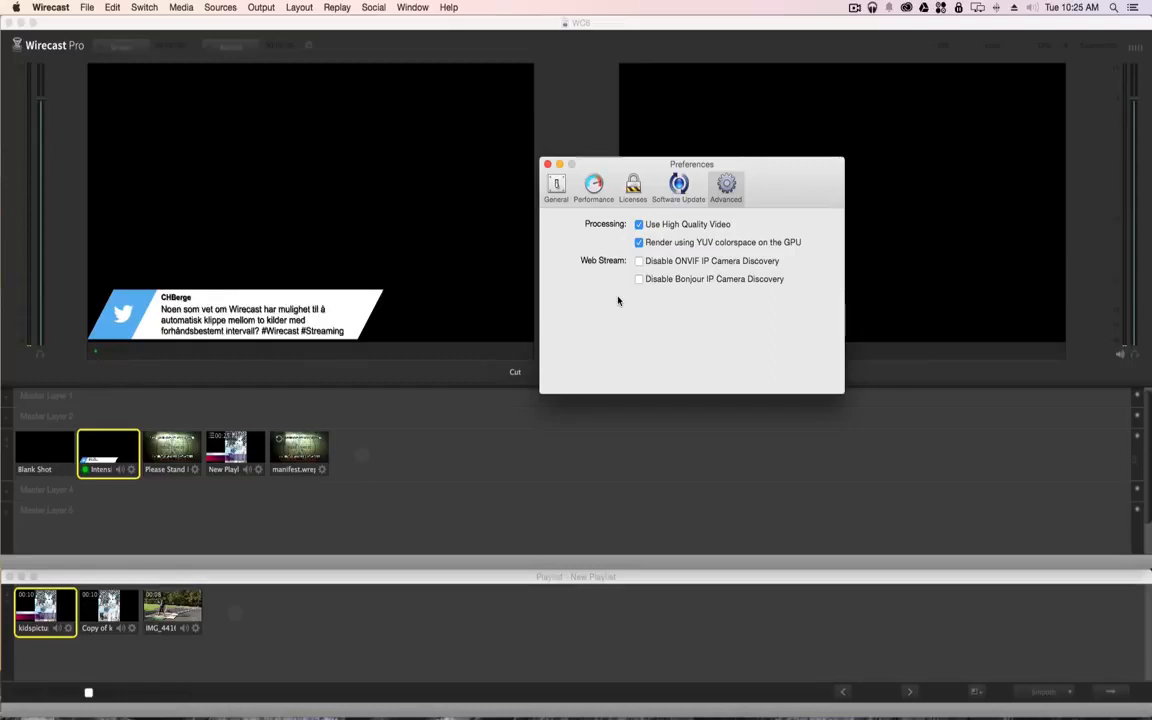
pyautogui.click(548, 165)
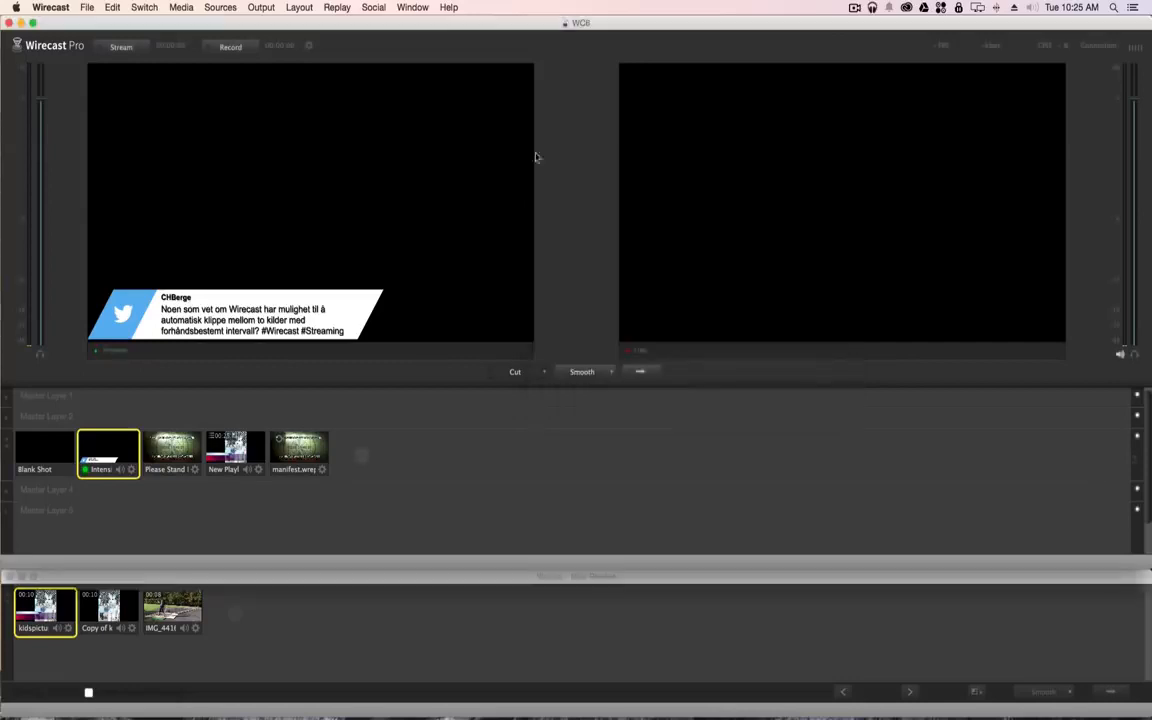
# Step: Open the encoder presets, examine the encoder choices for the TTB Recording 2 preset, and close the presets unchanged
pyautogui.click(412, 7)
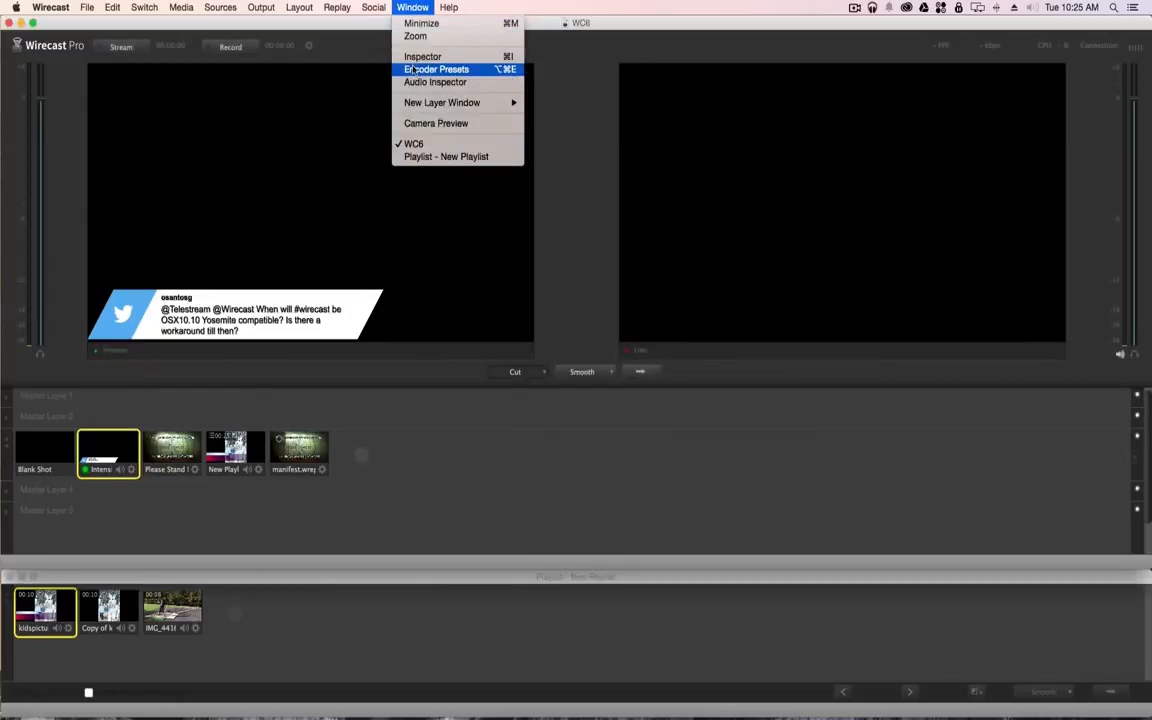
pyautogui.click(413, 70)
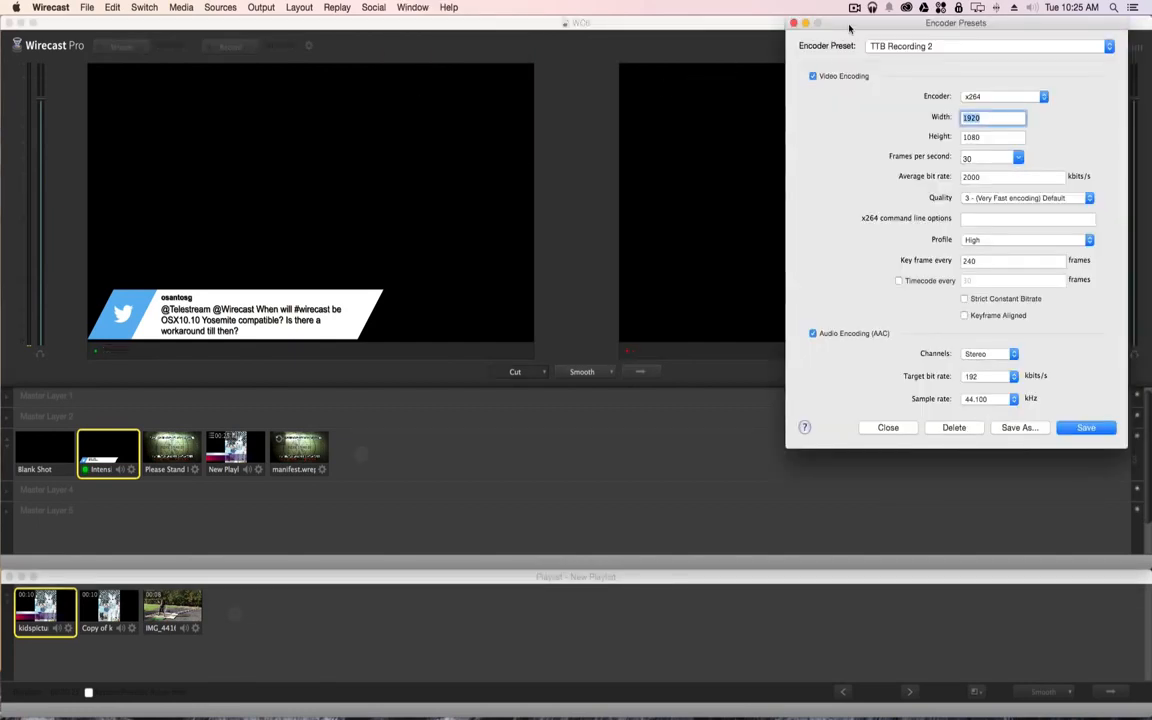
pyautogui.moveTo(849, 28); pyautogui.dragTo(550, 101)
pyautogui.click(747, 169)
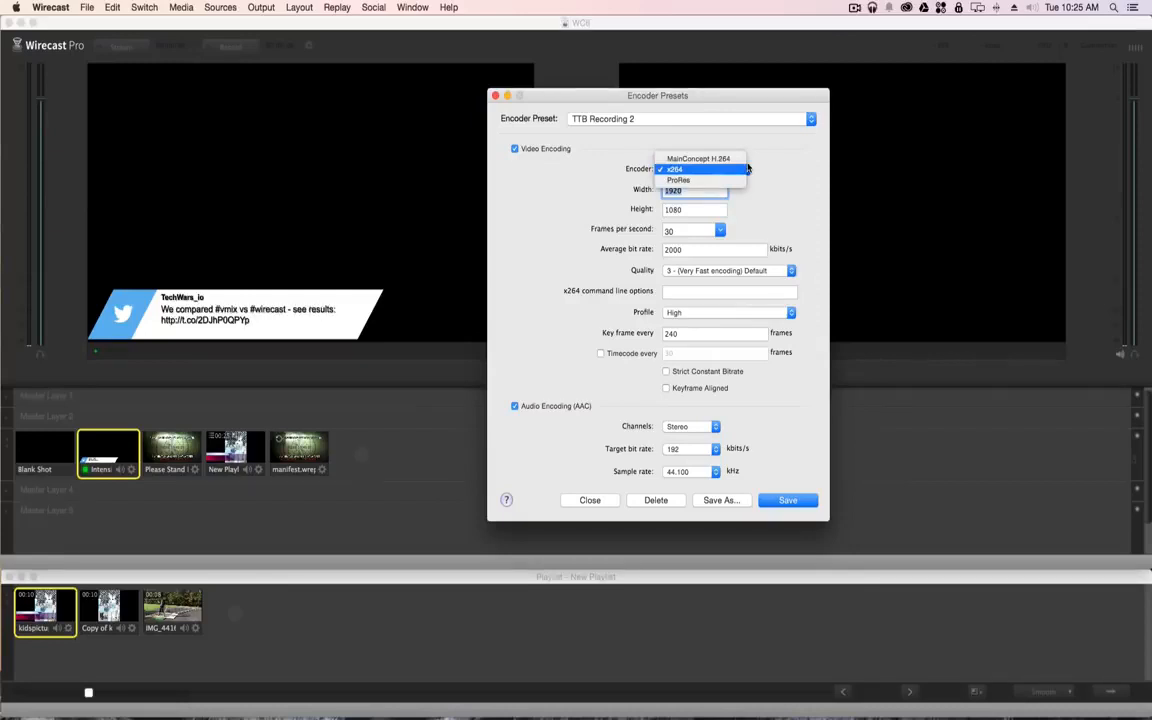
pyautogui.click(747, 169)
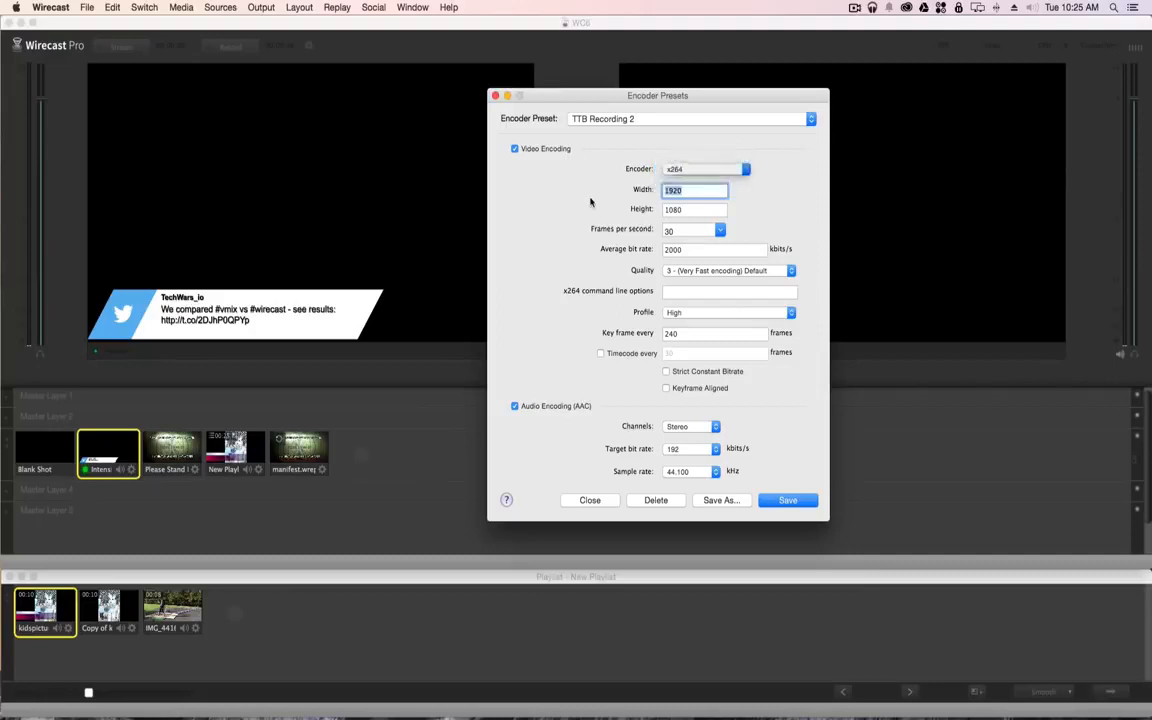
pyautogui.click(494, 95)
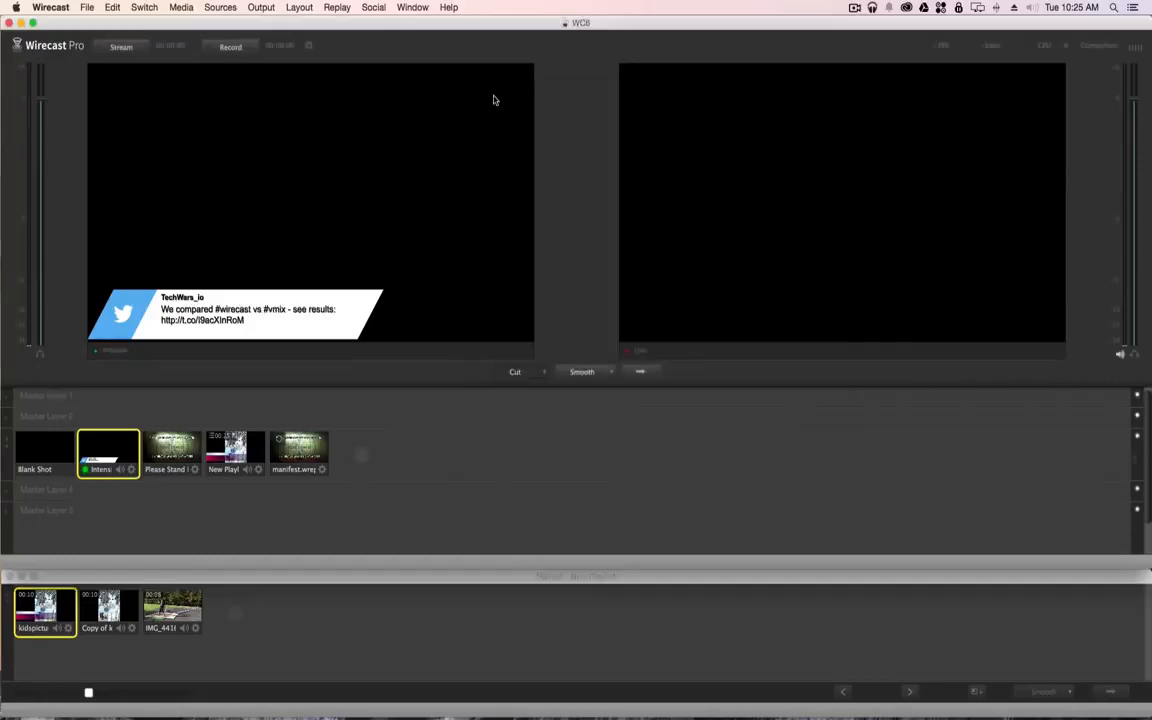
pyautogui.click(447, 7)
pyautogui.moveTo(410, 6)
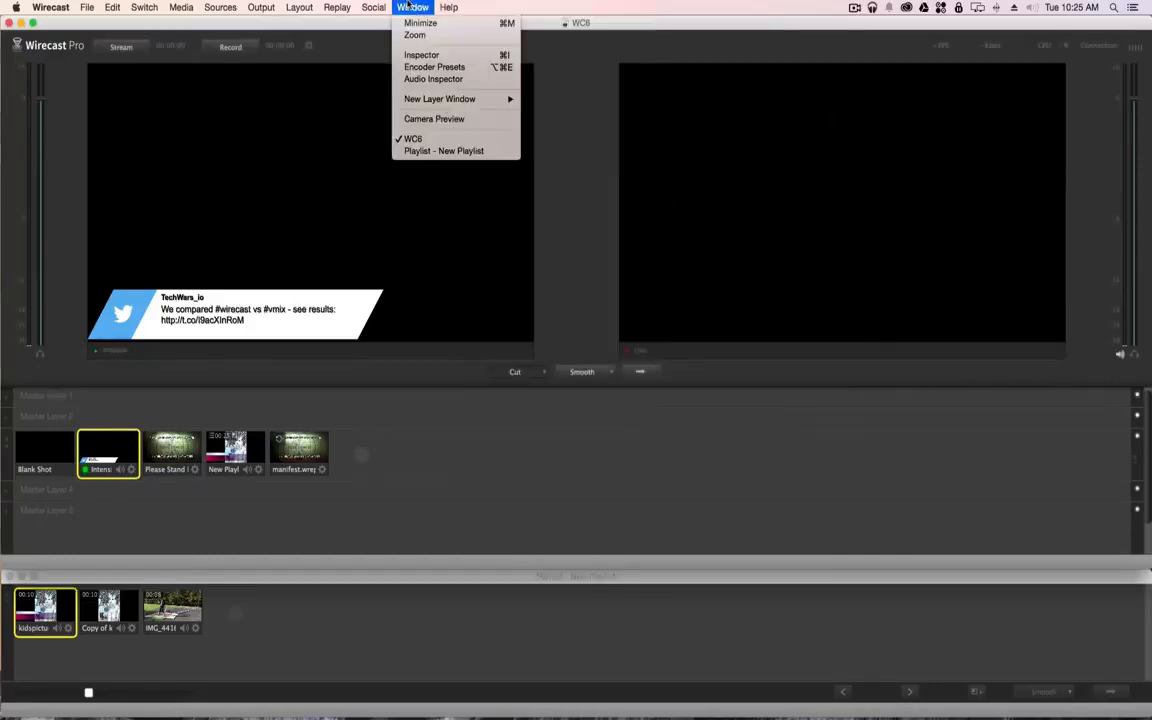
pyautogui.moveTo(340, 7)
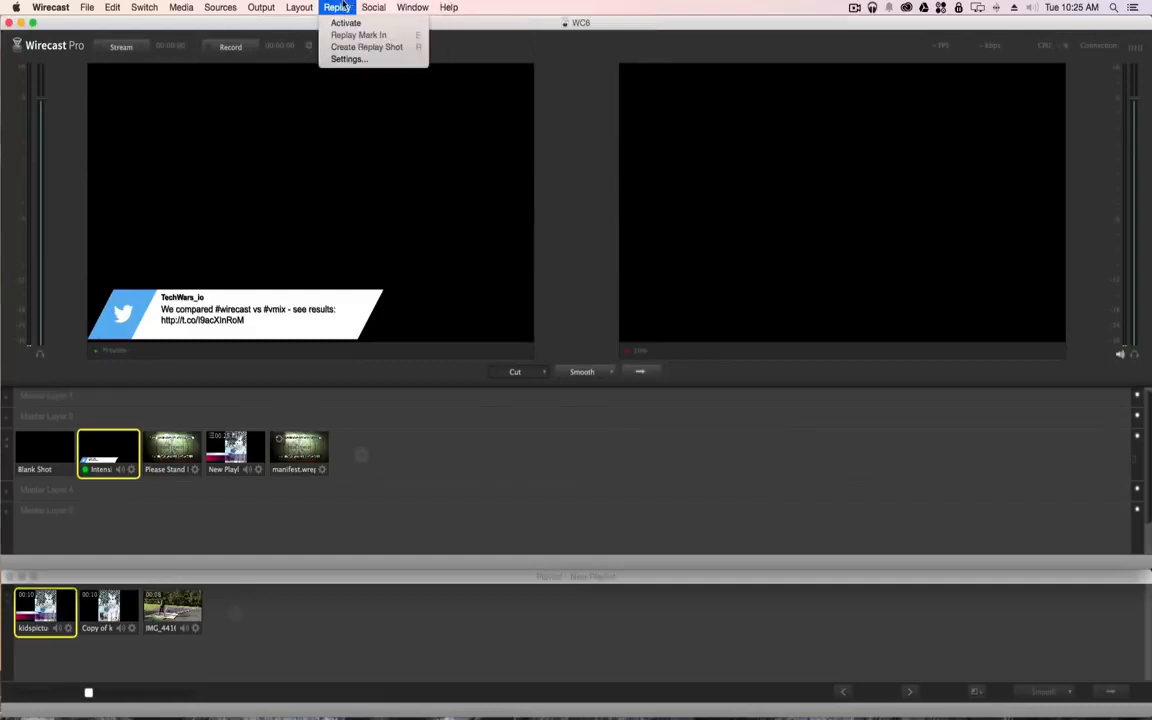
pyautogui.moveTo(261, 7)
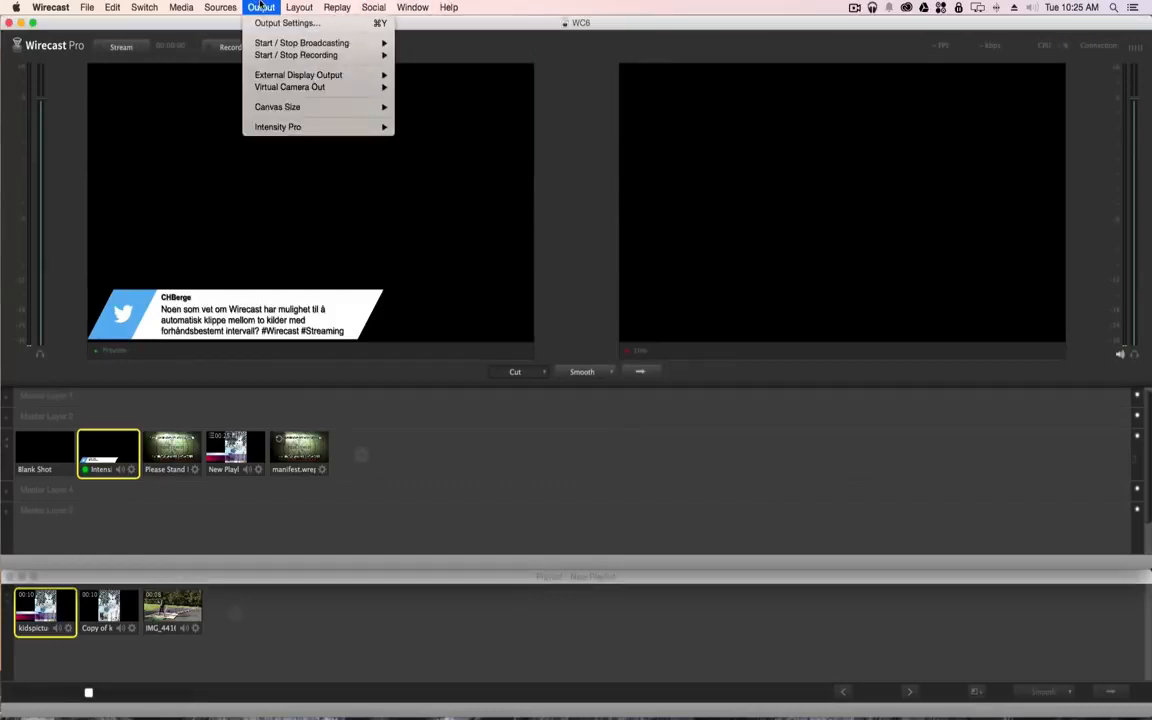
pyautogui.click(530, 474)
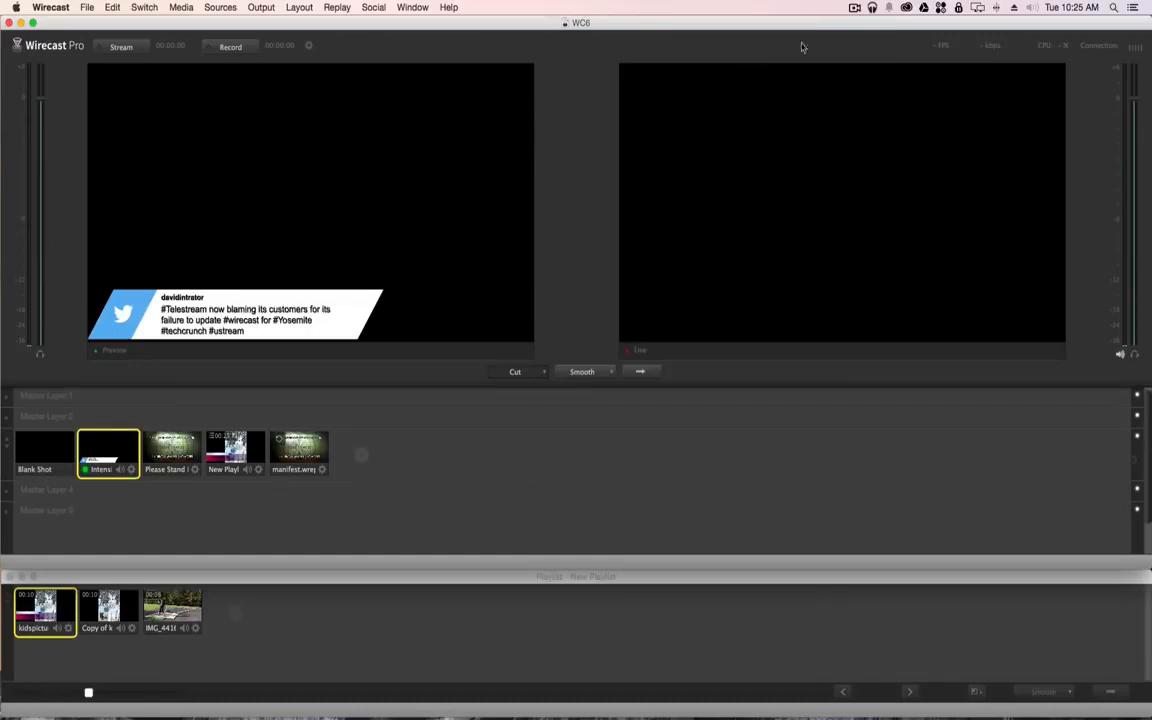
pyautogui.click(855, 7)
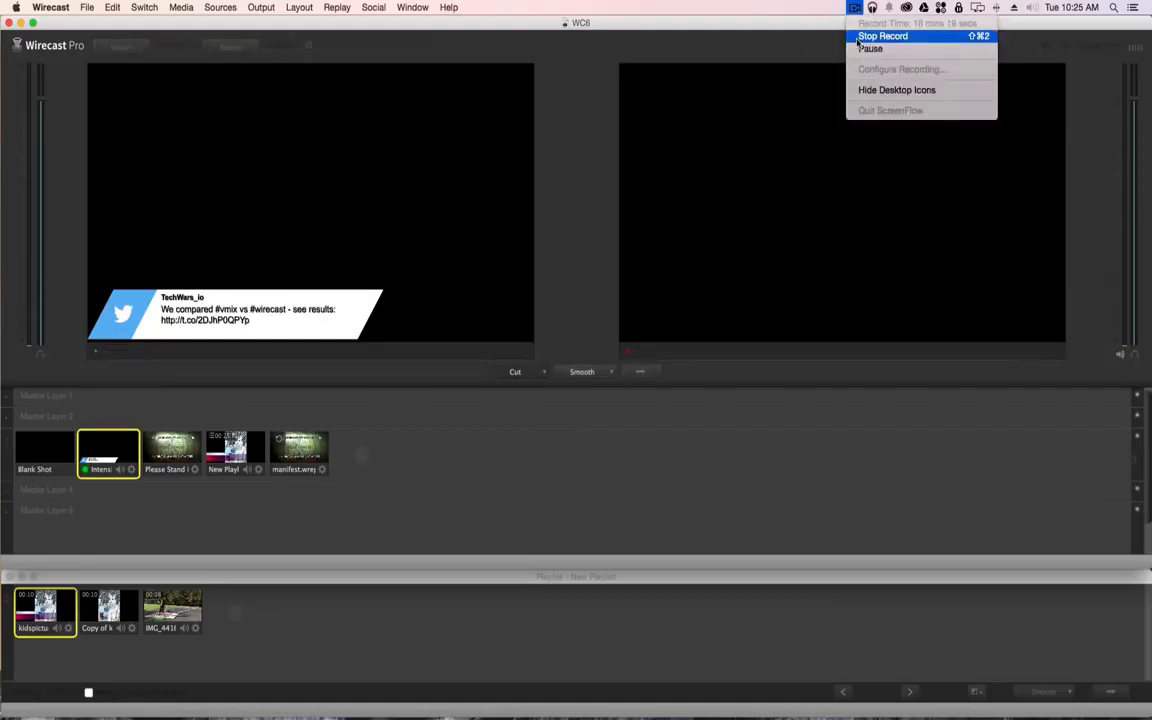